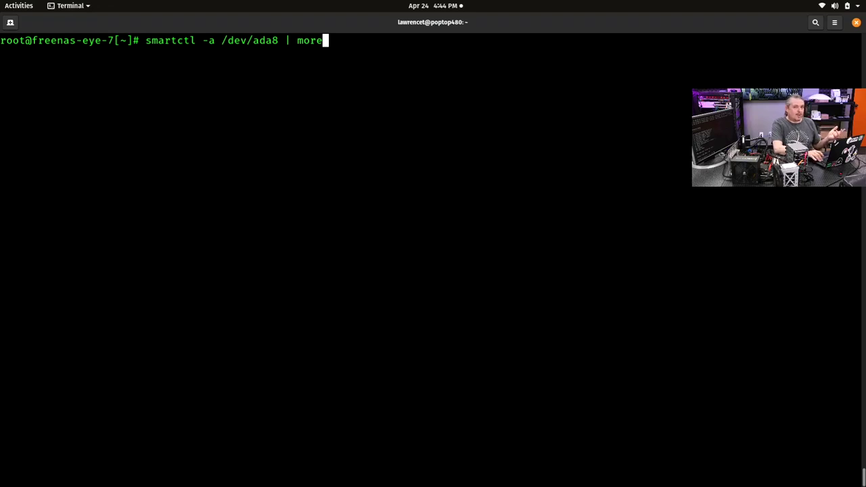
# Step: View the first page of the SMART reports for /dev/ada8 and /dev/ada0 using smartctl -a piped to more
pyautogui.press('Return')
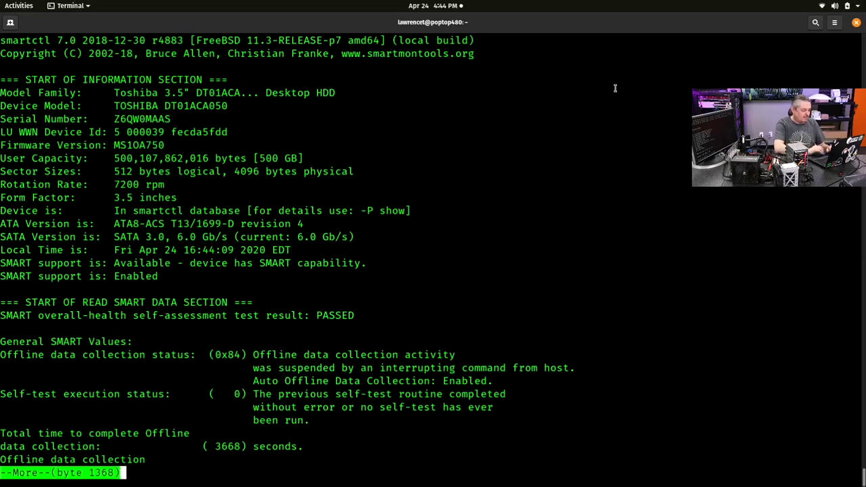
pyautogui.press('q')
pyautogui.press('Up')
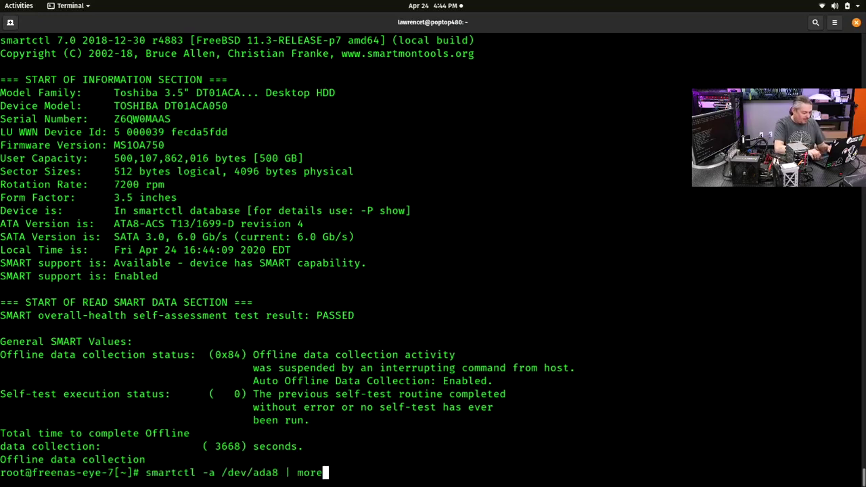
pyautogui.press('Left')
pyautogui.press('Left')
pyautogui.press('Left')
pyautogui.press('Left')
pyautogui.press('Left')
pyautogui.press('Left')
pyautogui.press('Left')
pyautogui.press('BackSpace')
pyautogui.write('9')
pyautogui.press('Return')
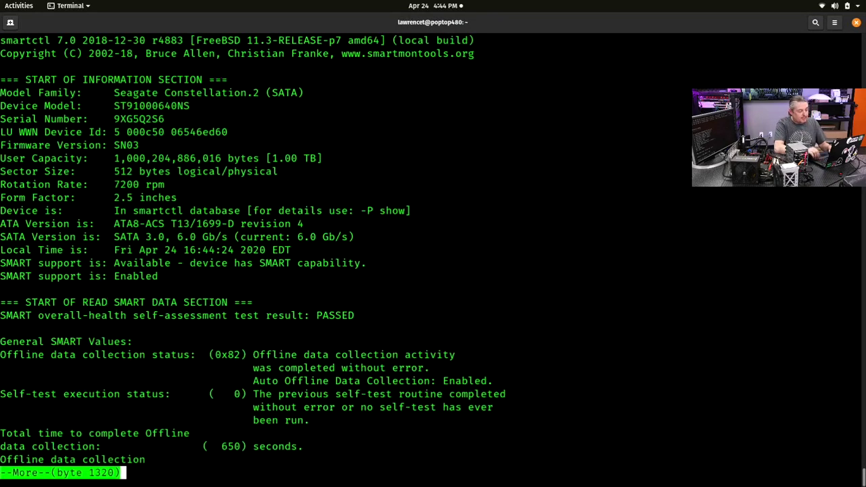
pyautogui.press('q')
# Step: View the first page of the SMART report for /dev/ada3 with smartctl -a piped to more
pyautogui.press('Up')
pyautogui.press('Left')
pyautogui.press('Left')
pyautogui.press('Left')
pyautogui.press('Left')
pyautogui.press('Left')
pyautogui.press('Left')
pyautogui.press('Left')
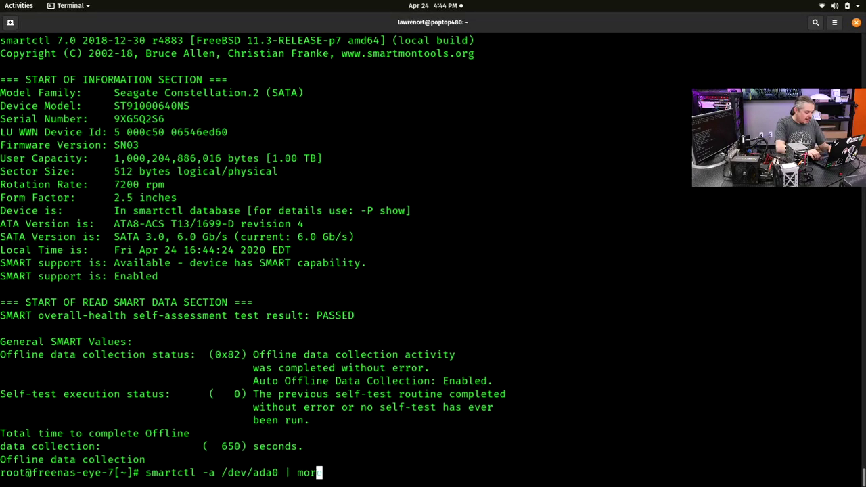
pyautogui.press('Return')
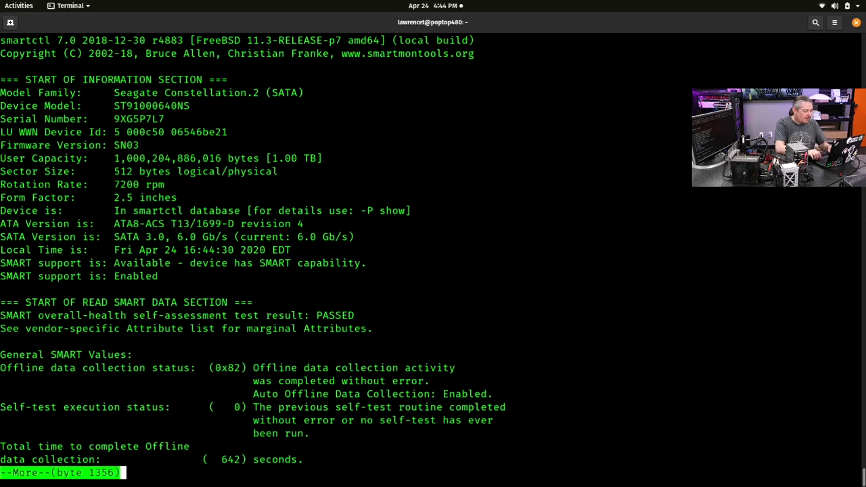
pyautogui.press('q')
# Step: View the first page of the SMART report for /dev/ada9 with smartctl -a piped to more
pyautogui.press('Up')
pyautogui.press('Left')
pyautogui.press('Left')
pyautogui.press('Left')
pyautogui.press('Left')
pyautogui.press('Left')
pyautogui.press('Left')
pyautogui.press('Left')
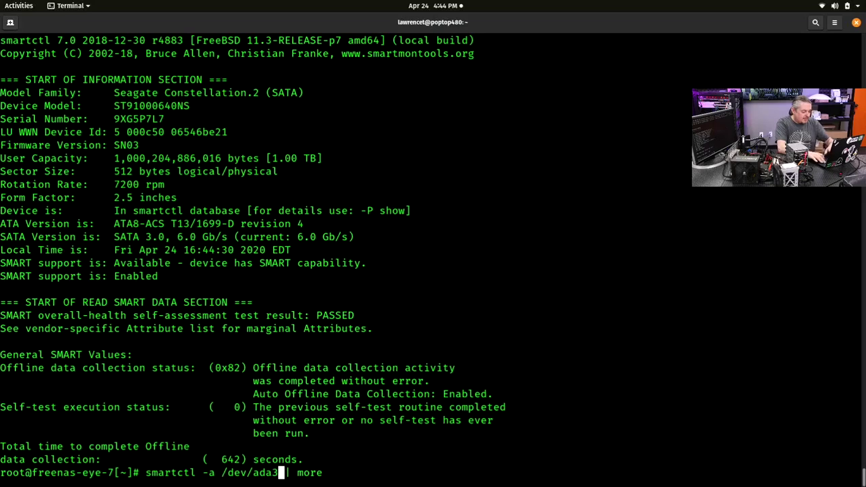
pyautogui.press('BackSpace')
pyautogui.write('4')
pyautogui.press('Return')
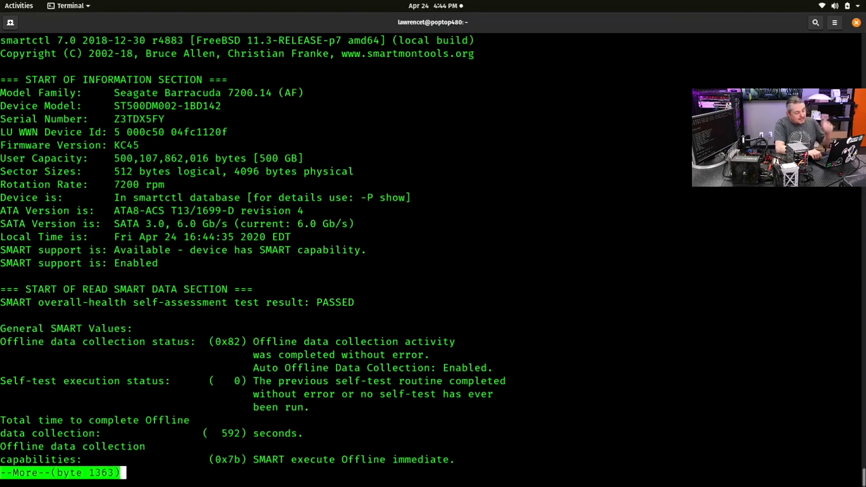
pyautogui.press('q')
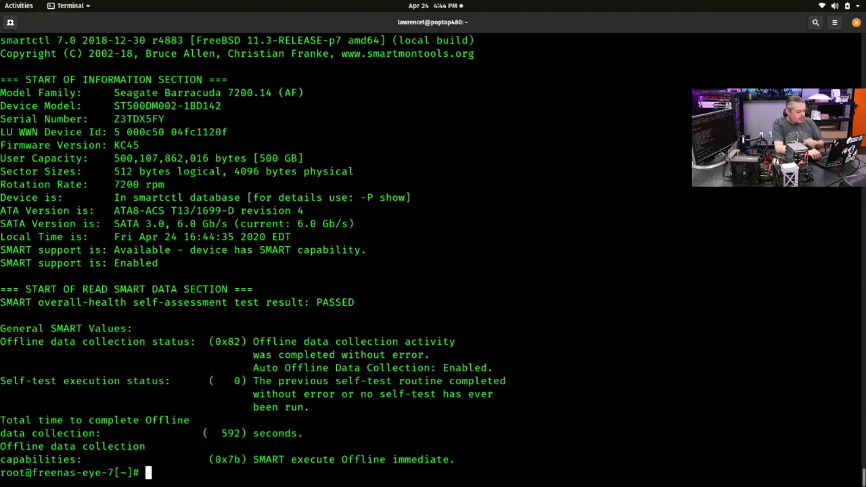
# Step: View the first page of the SMART report for /dev/ada6 with smartctl -a piped to more
pyautogui.press('Up')
pyautogui.press('Left')
pyautogui.press('Left')
pyautogui.press('Left')
pyautogui.press('Left')
pyautogui.press('Left')
pyautogui.press('Left')
pyautogui.press('Left')
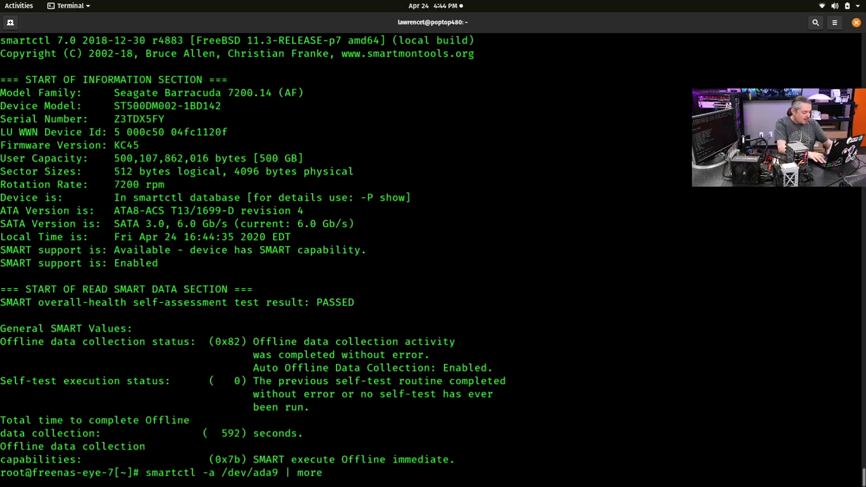
pyautogui.press('BackSpace')
pyautogui.write('8')
pyautogui.press('Return')
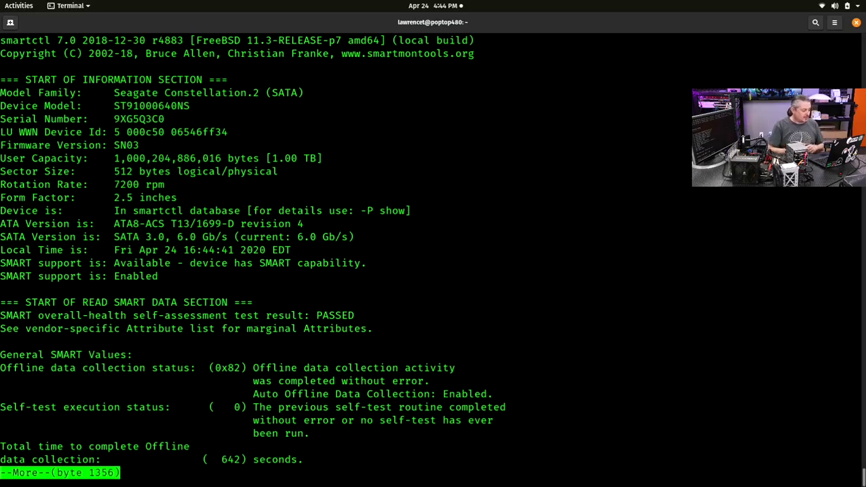
pyautogui.press('q')
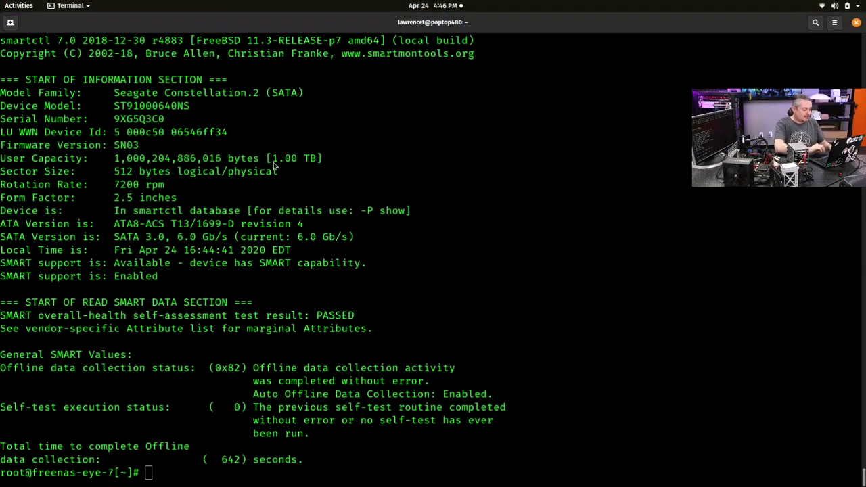
# Step: Switch to Chrome and open the FreeNAS dashboard to examine the system's hardware overview
pyautogui.hotkey('alt', 'Tab')
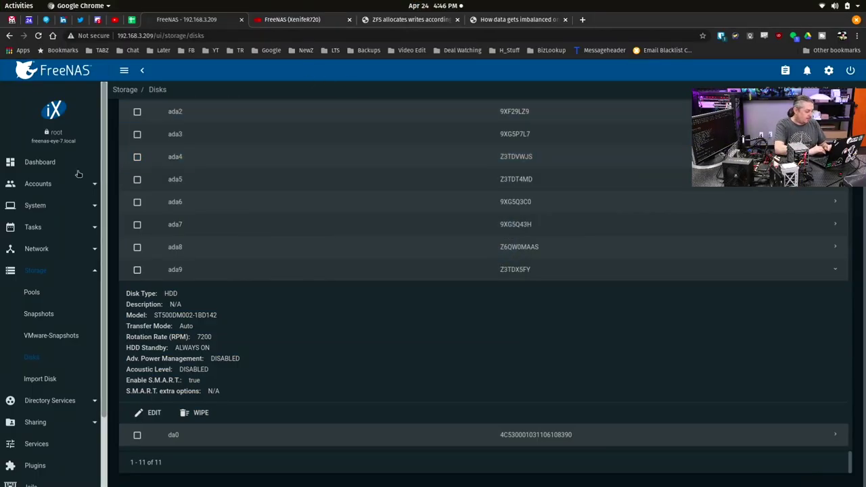
pyautogui.click(67, 169)
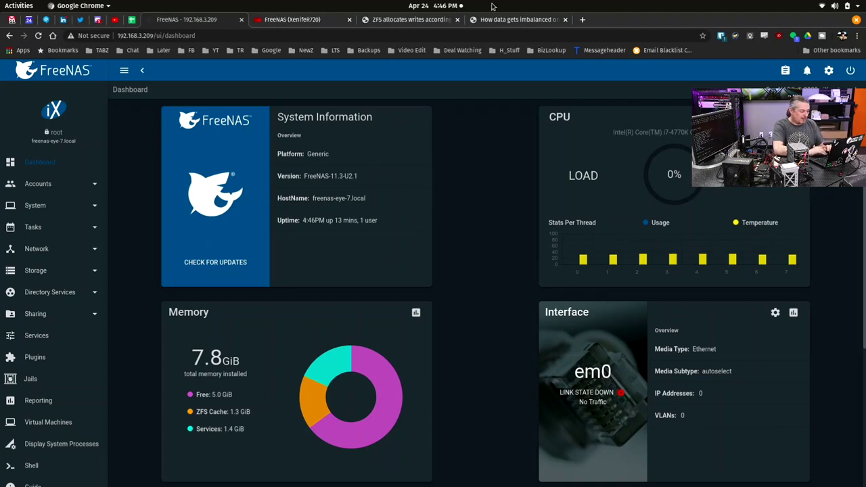
# Step: Bring up the FreeNAS virtual machine's console in Xen Orchestra, reloading the page, and enlarge its display
pyautogui.click(269, 20)
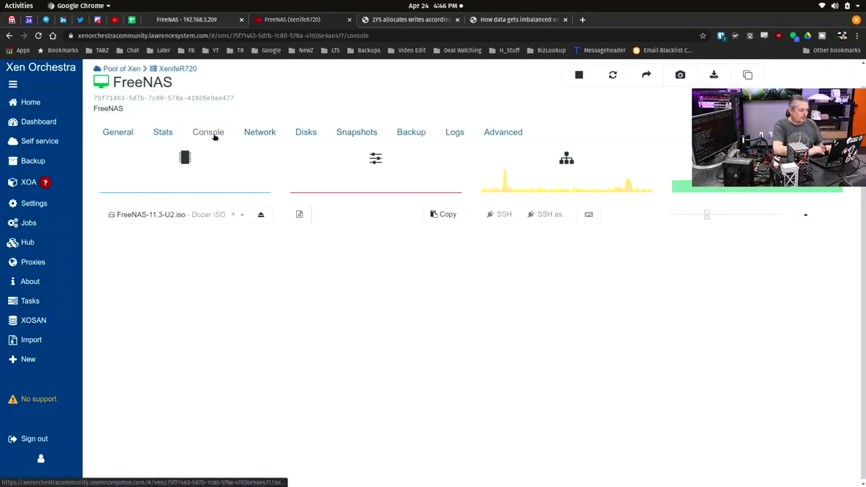
pyautogui.click(804, 215)
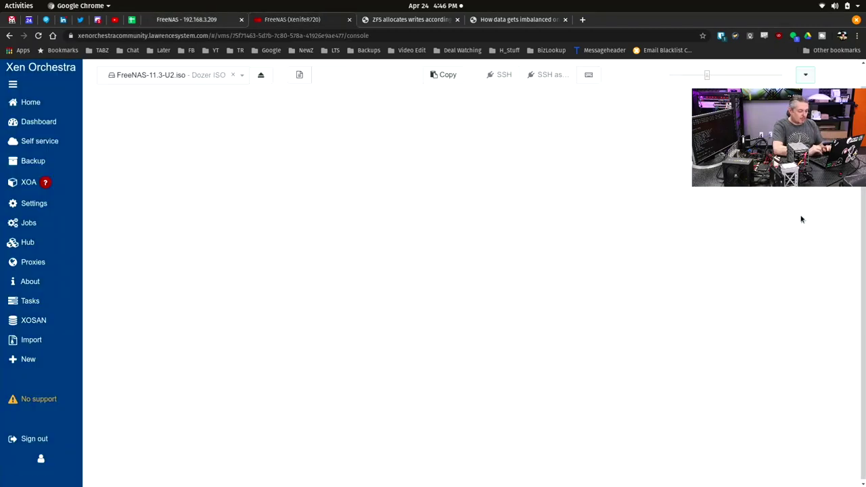
pyautogui.hotkey('ctrl', 'r')
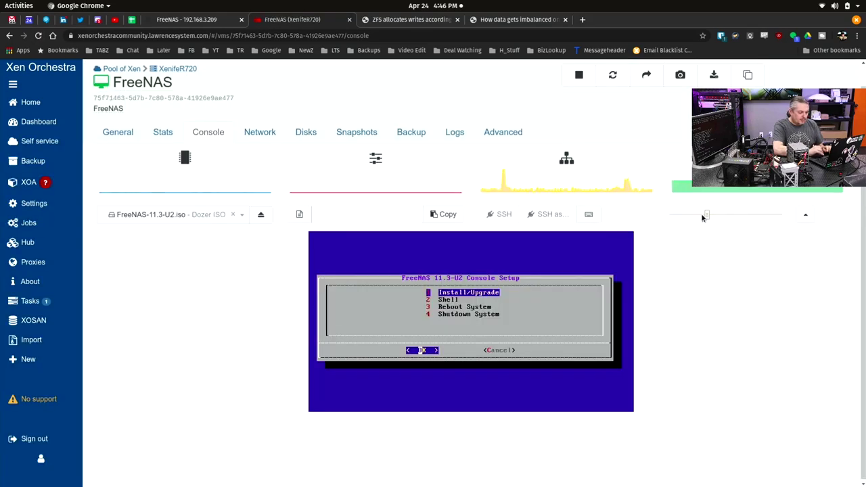
pyautogui.moveTo(708, 218); pyautogui.dragTo(718, 218)
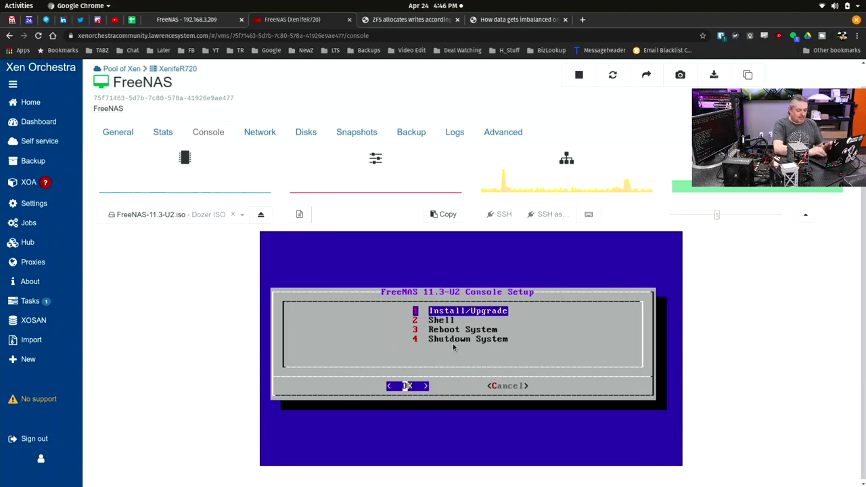
# Step: Start the FreeNAS Install/Upgrade with both ada0 and ada1 as destination drives and agree to erase them
pyautogui.press('Return')
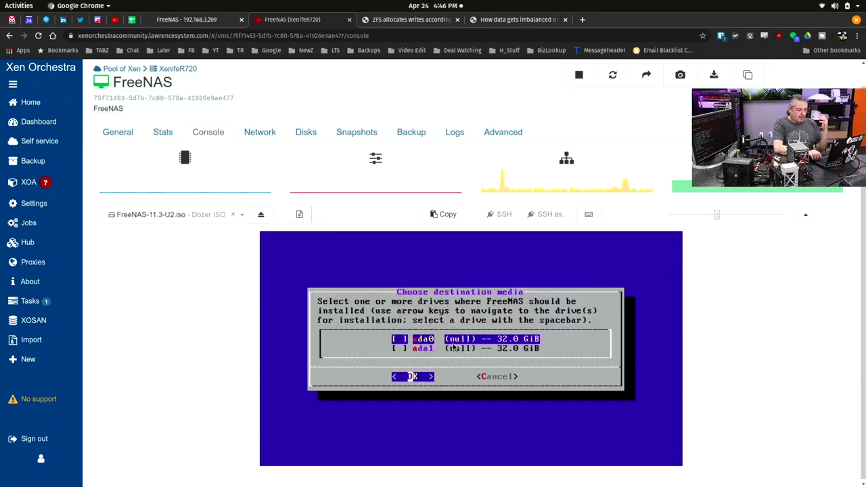
pyautogui.press('Down')
pyautogui.press('Up')
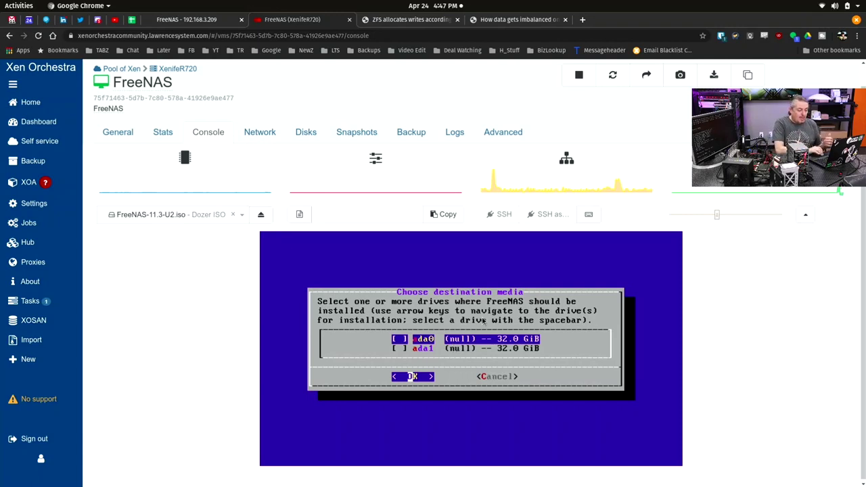
pyautogui.press('Down')
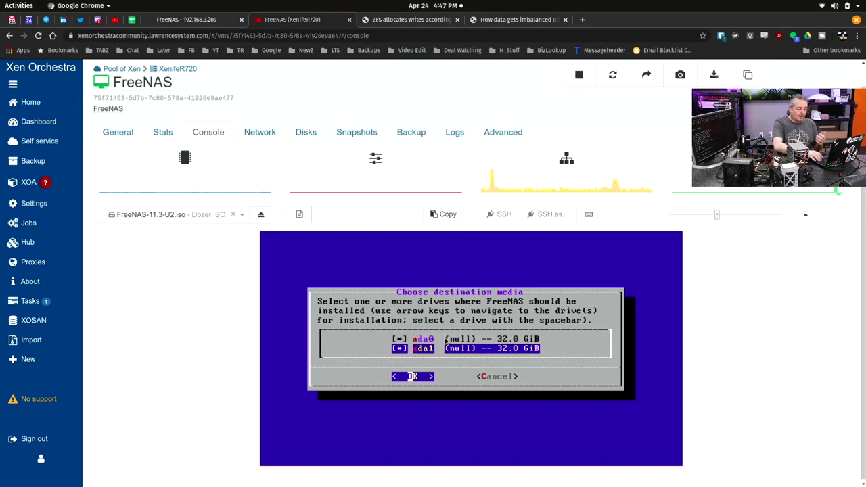
pyautogui.press('Return')
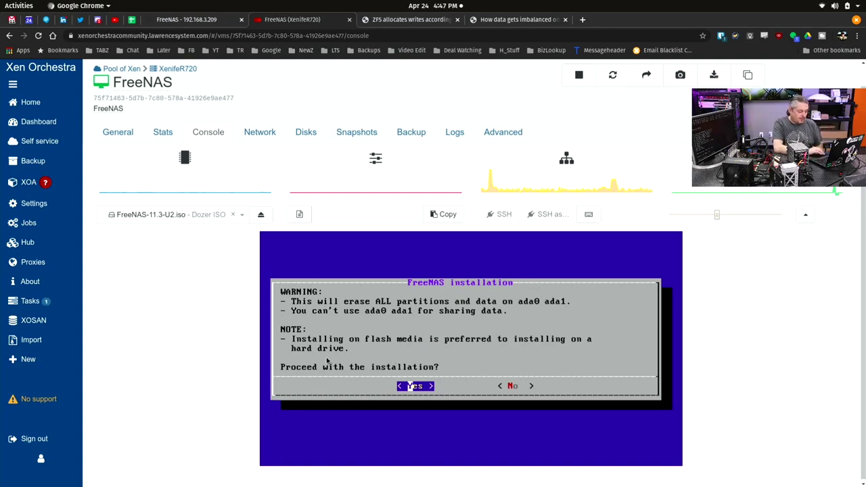
pyautogui.press('Return')
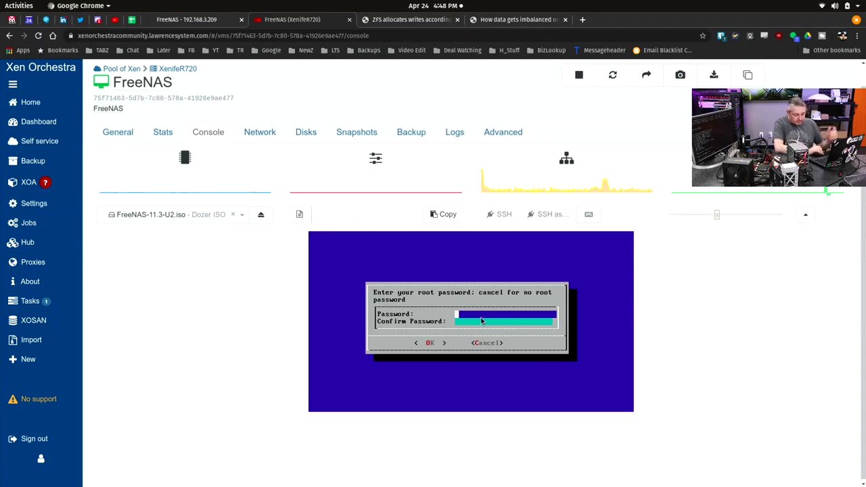
# Step: Enter and confirm the root password for the FreeNAS installation and choose Boot via BIOS
pyautogui.write('******')
pyautogui.press('Tab')
pyautogui.write('******')
pyautogui.press('Return')
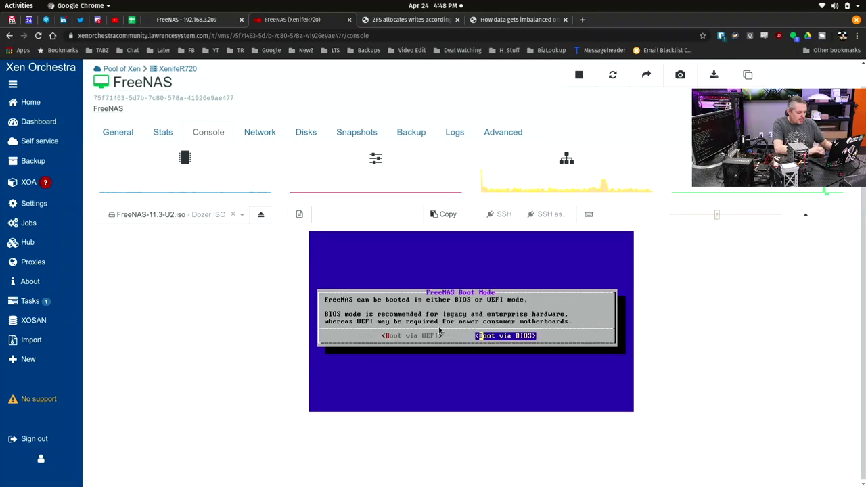
pyautogui.press('Return')
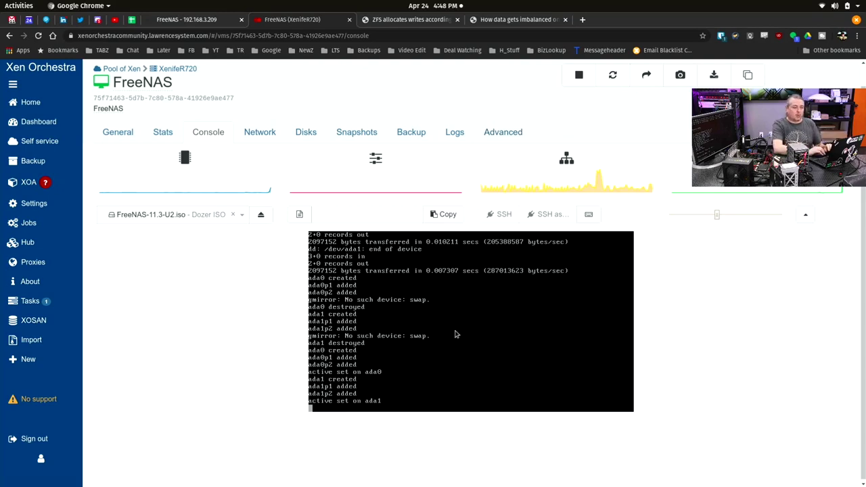
# Step: Force the FreeNAS virtual machine to shut down and close its Xen Orchestra page
pyautogui.click(504, 135)
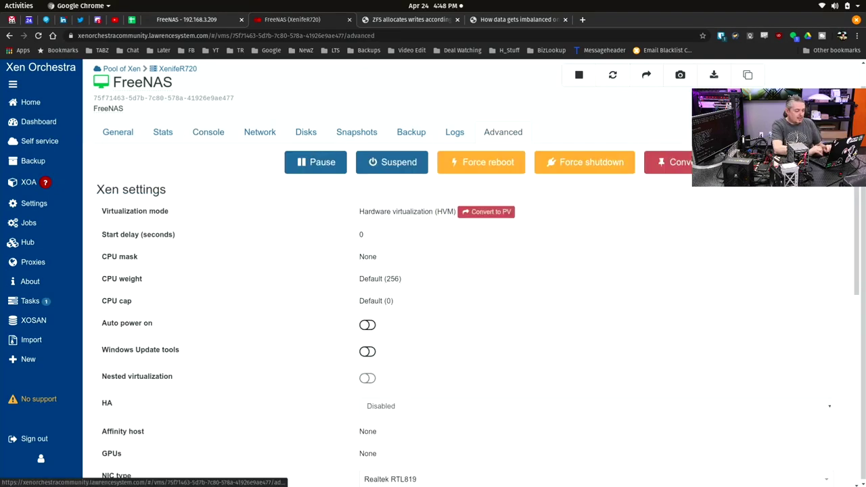
pyautogui.click(618, 172)
pyautogui.click(506, 143)
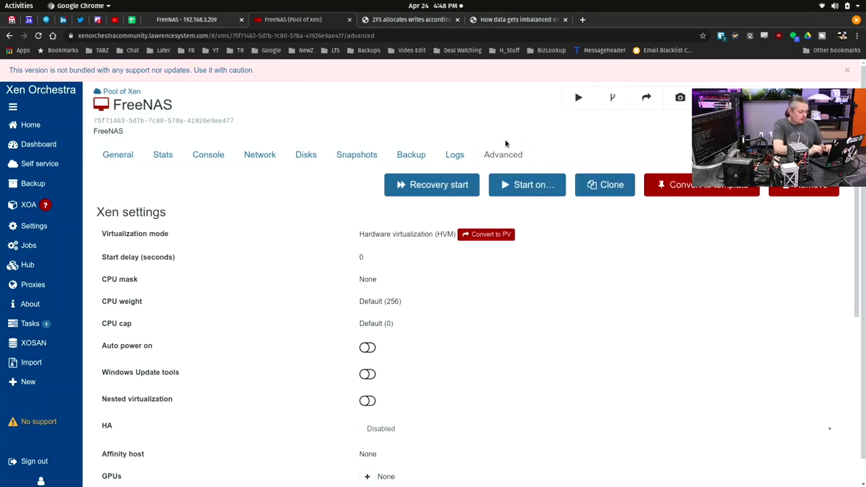
pyautogui.click(349, 18)
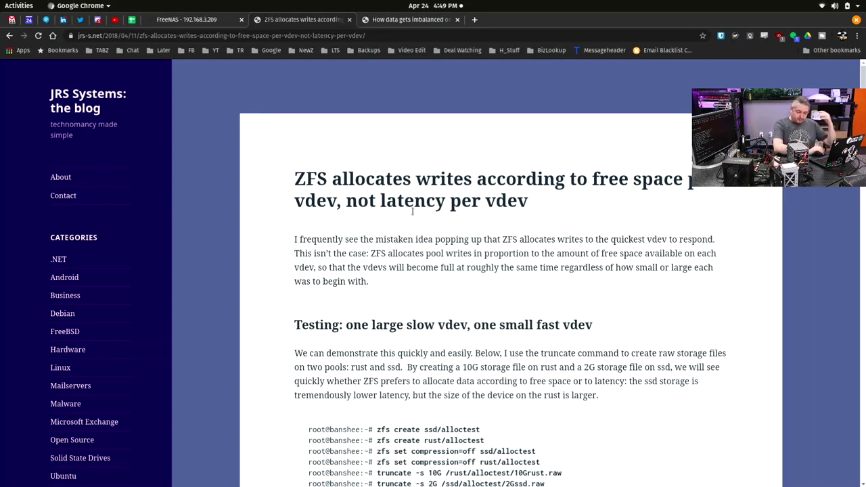
# Step: Read the JRS Systems blog articles on how ZFS allocates writes per vdev and how data gets imbalanced on ZFS
pyautogui.scroll(-5, 410, 207)
pyautogui.scroll(5, 412, 212)
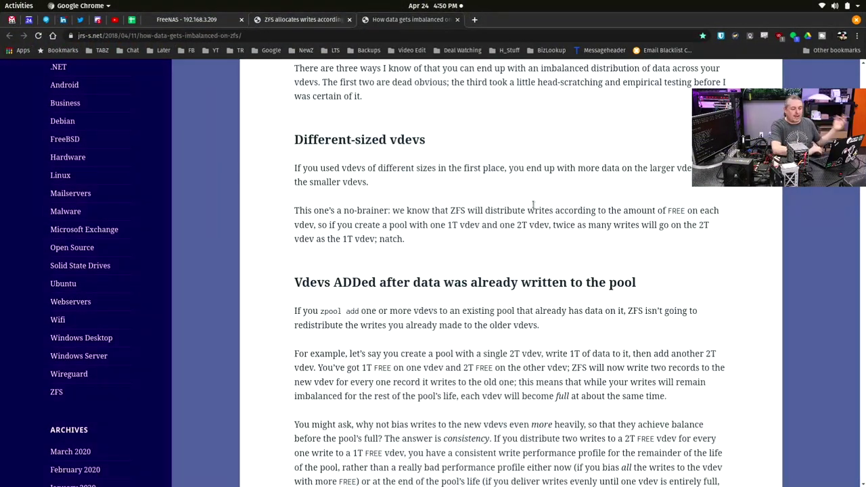
pyautogui.scroll(-20, 533, 204)
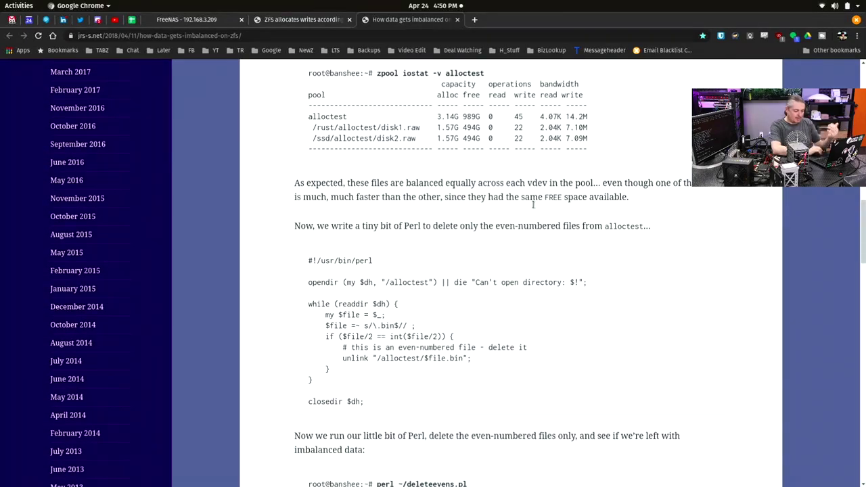
pyautogui.scroll(20, 533, 206)
pyautogui.scroll(10, 533, 208)
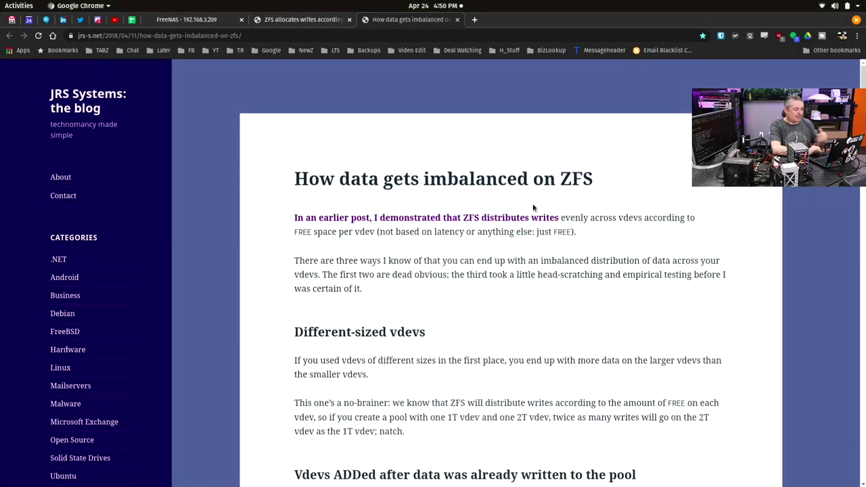
# Step: Go to the storage pools in FreeNAS and begin creating a new pool in the Pool Manager
pyautogui.click(214, 24)
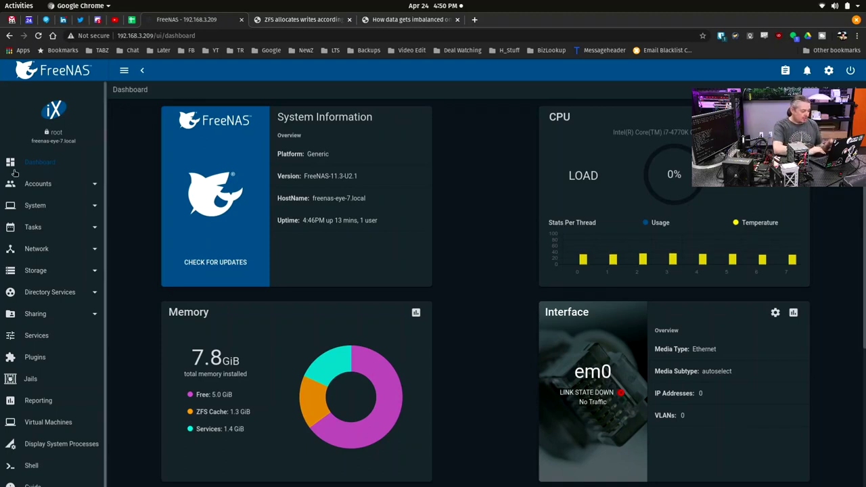
pyautogui.click(38, 272)
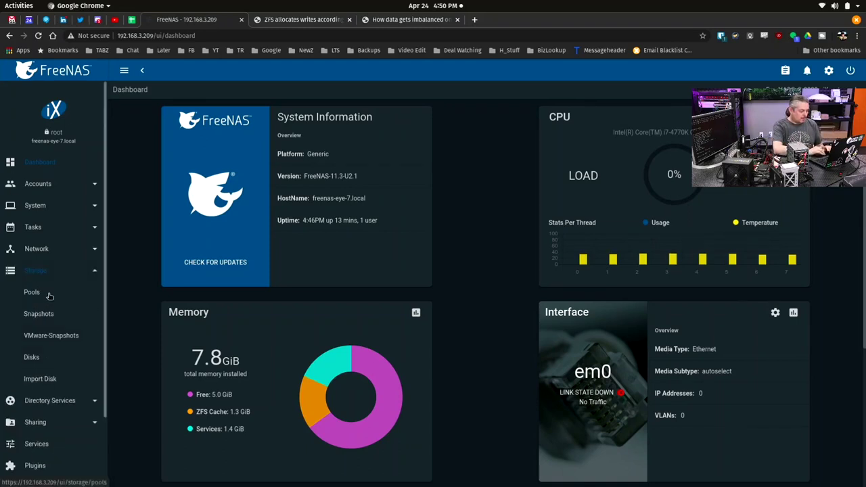
pyautogui.click(49, 295)
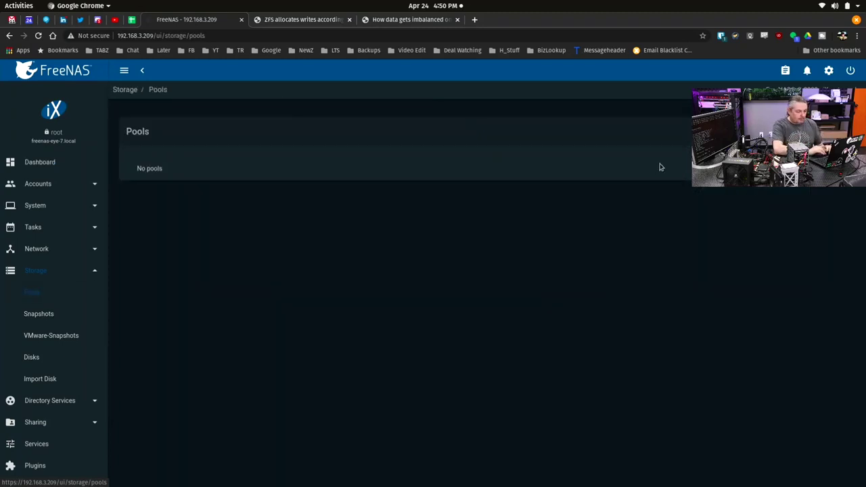
pyautogui.click(836, 131)
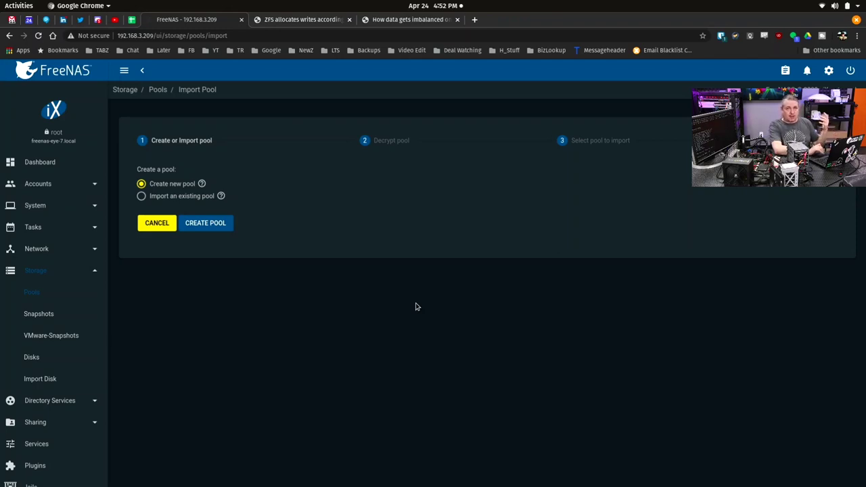
pyautogui.click(223, 226)
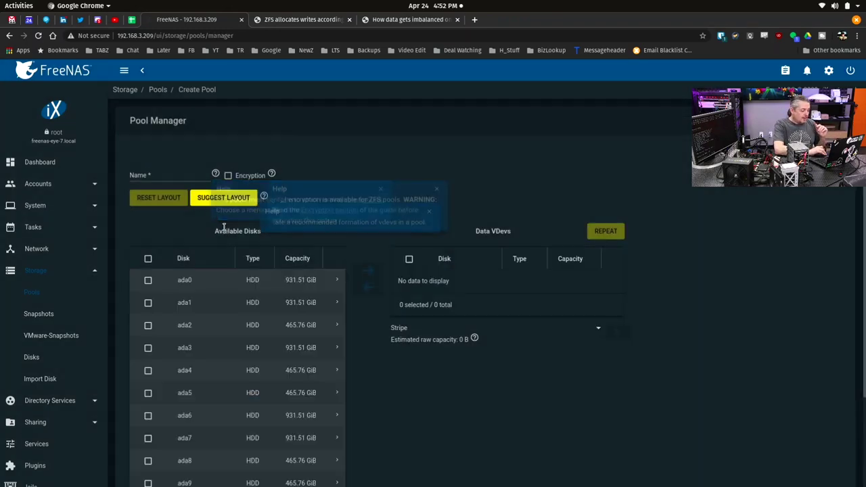
# Step: Apply the suggested disk layout for the new pool and set its data vdev of five 931.51 GiB disks to Raid-z
pyautogui.scroll(-2, 395, 294)
pyautogui.scroll(2, 395, 294)
pyautogui.click(238, 201)
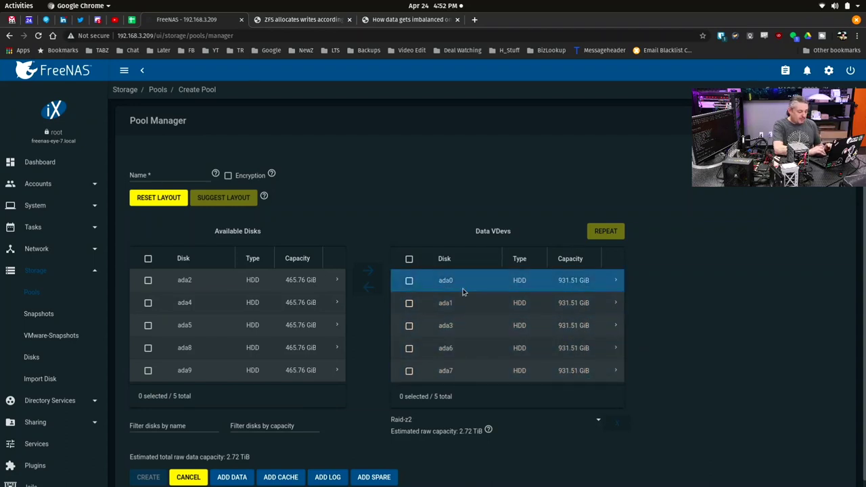
pyautogui.click(426, 423)
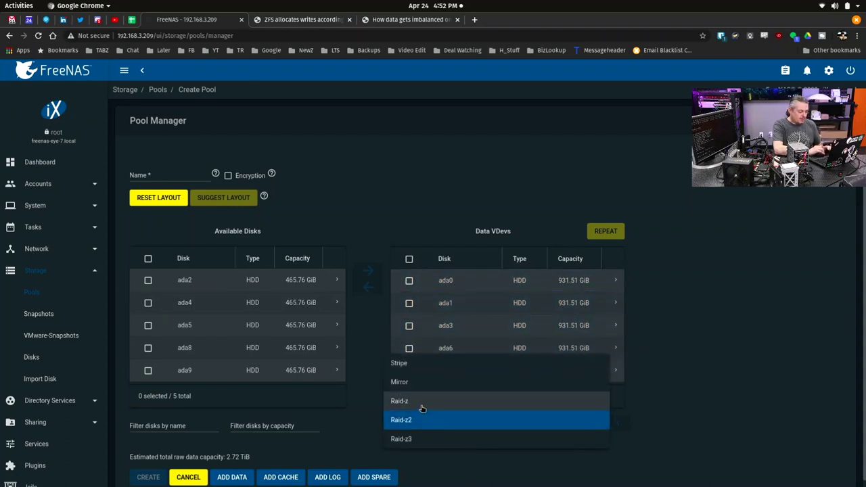
pyautogui.click(421, 408)
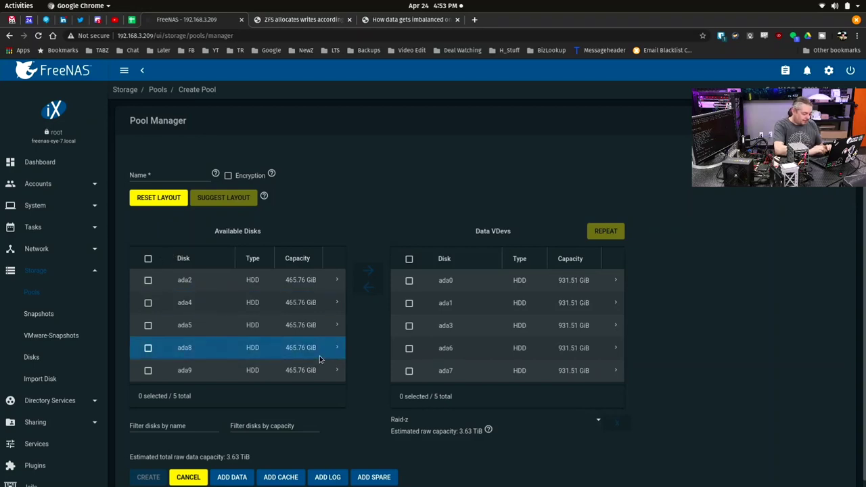
# Step: Add a second data vdev to the pool and assign all five remaining 465.76 GiB disks to it
pyautogui.scroll(-1, 319, 355)
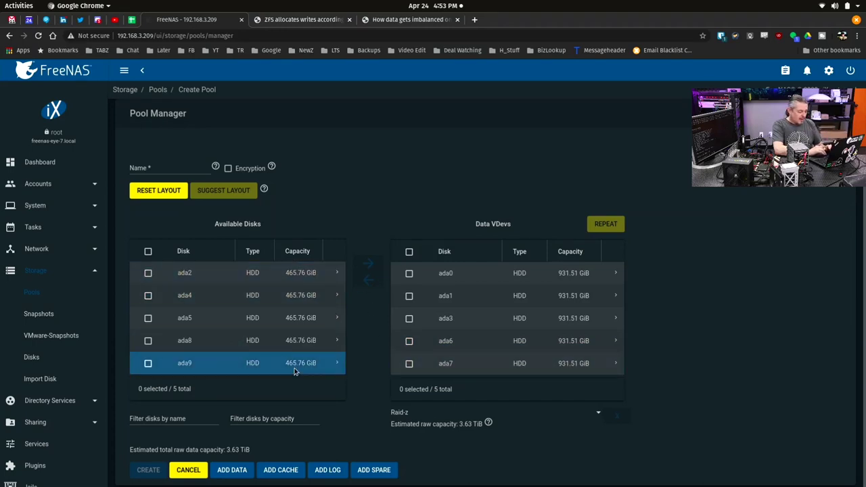
pyautogui.click(239, 471)
pyautogui.scroll(-3, 344, 397)
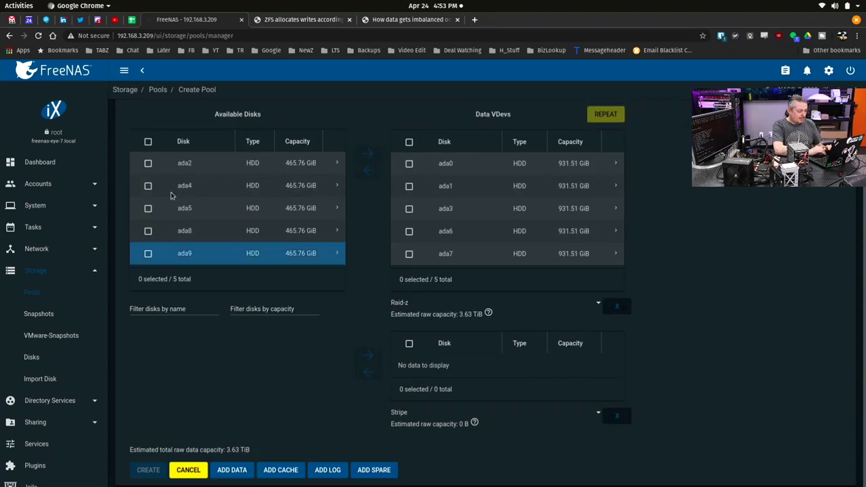
pyautogui.click(148, 142)
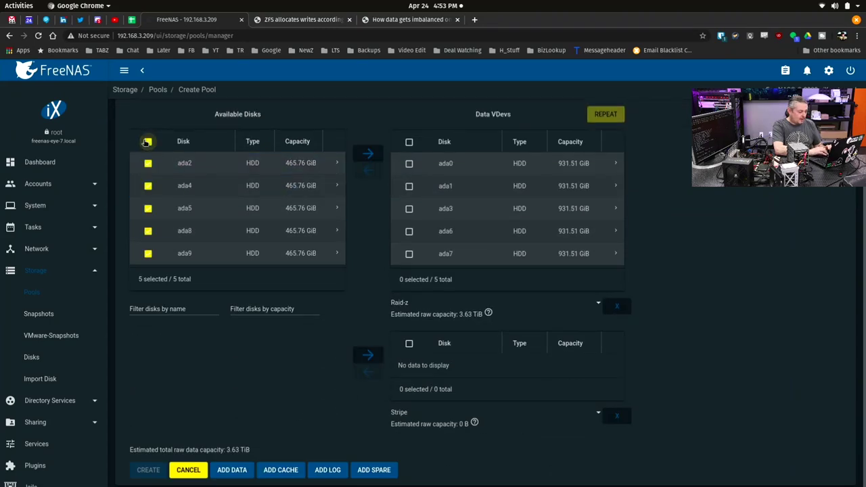
pyautogui.click(368, 354)
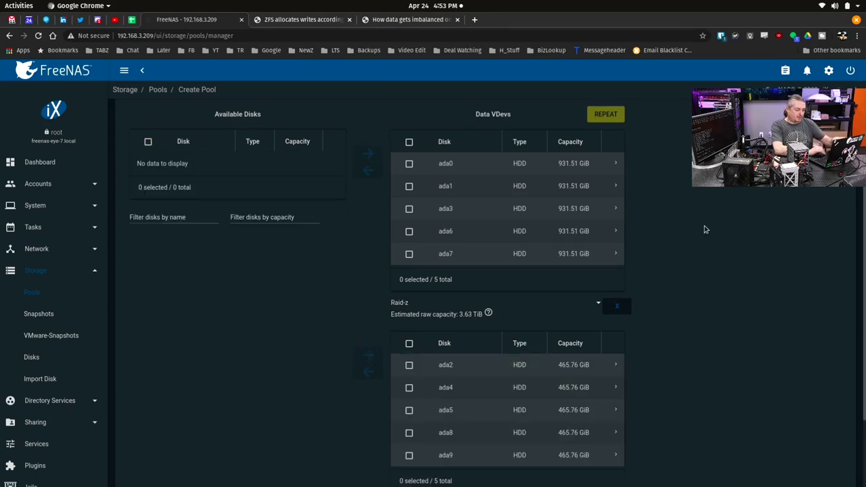
# Step: Compare the disks, RAID levels and estimated capacities of the two data vdevs
pyautogui.scroll(-2, 702, 240)
pyautogui.scroll(-1, 700, 238)
pyautogui.scroll(5, 700, 237)
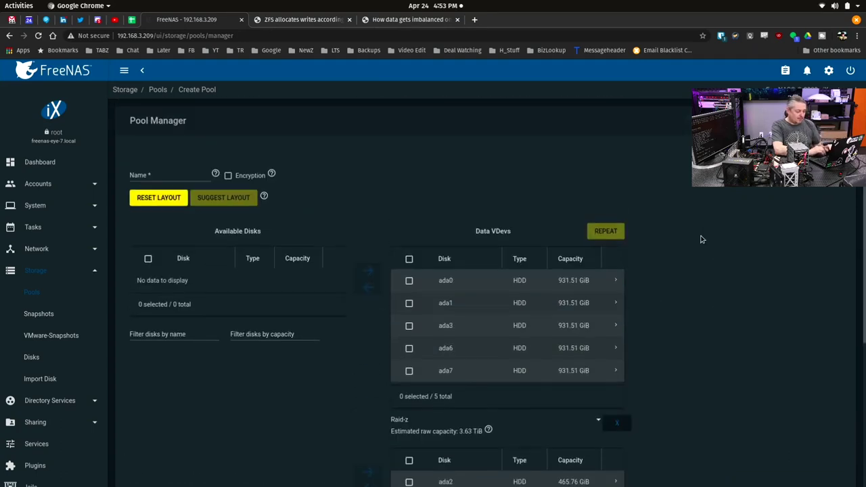
pyautogui.scroll(-3, 450, 280)
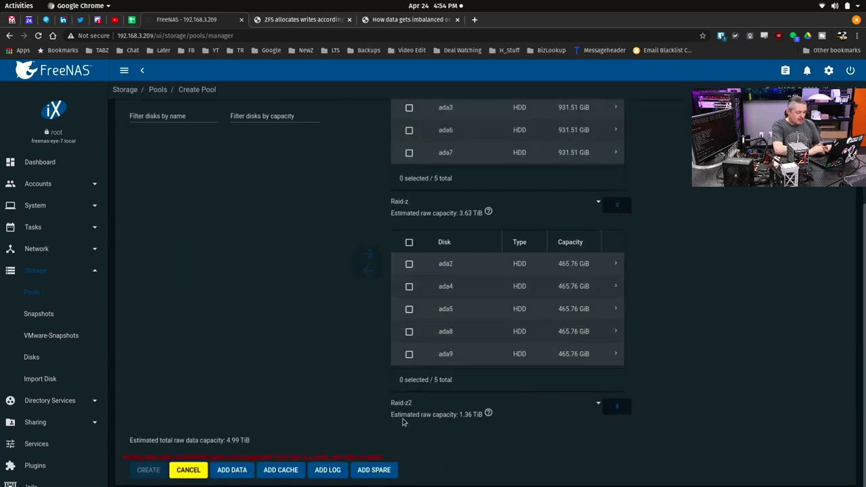
pyautogui.scroll(3, 518, 432)
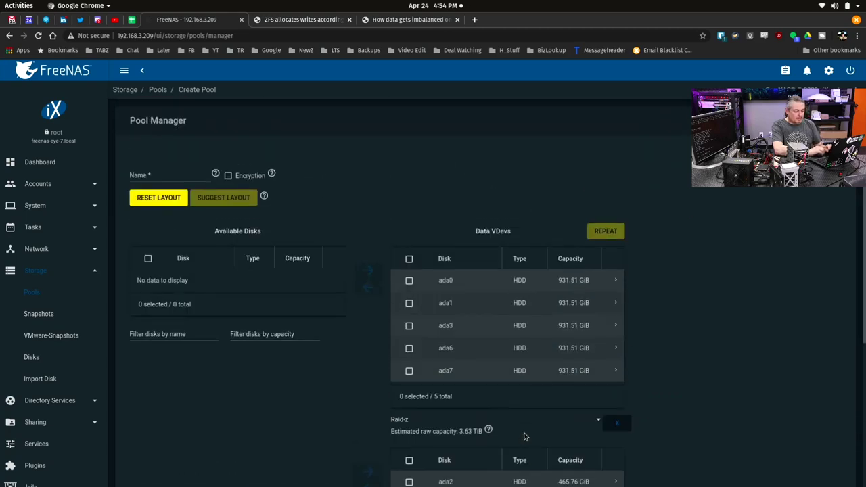
pyautogui.scroll(-3, 524, 436)
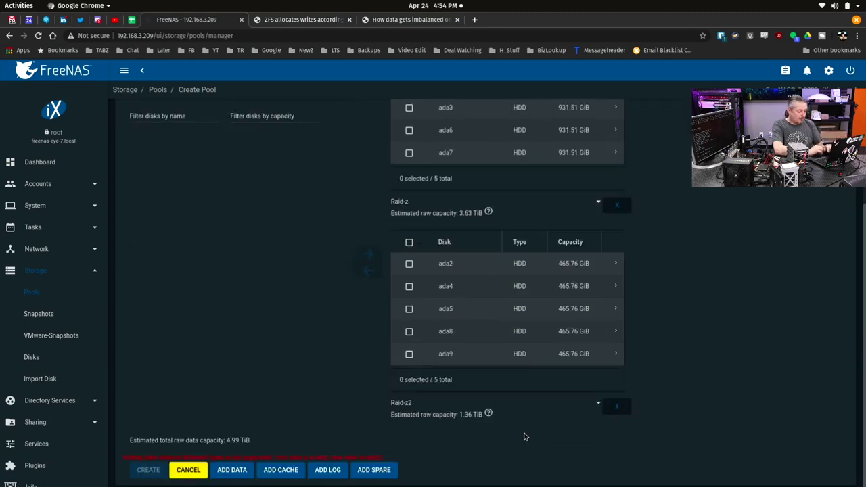
pyautogui.scroll(3, 314, 369)
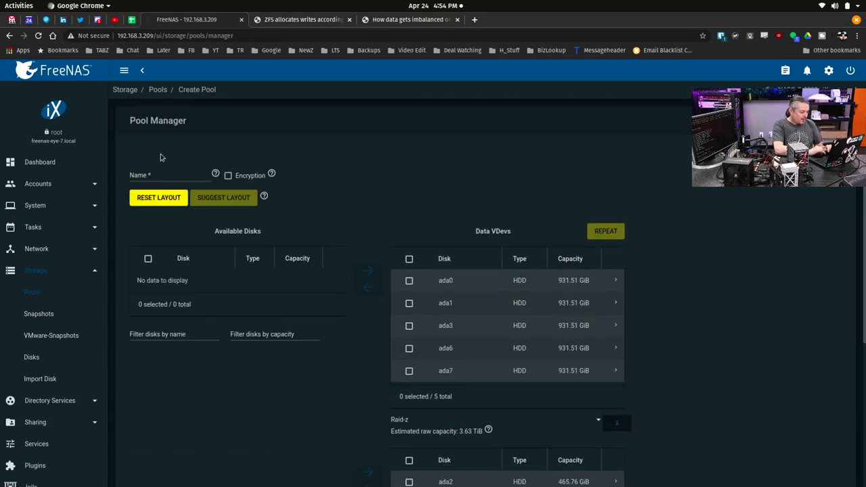
# Step: Name the pool Orion and enable encryption, acknowledging the key backup warning
pyautogui.click(163, 176)
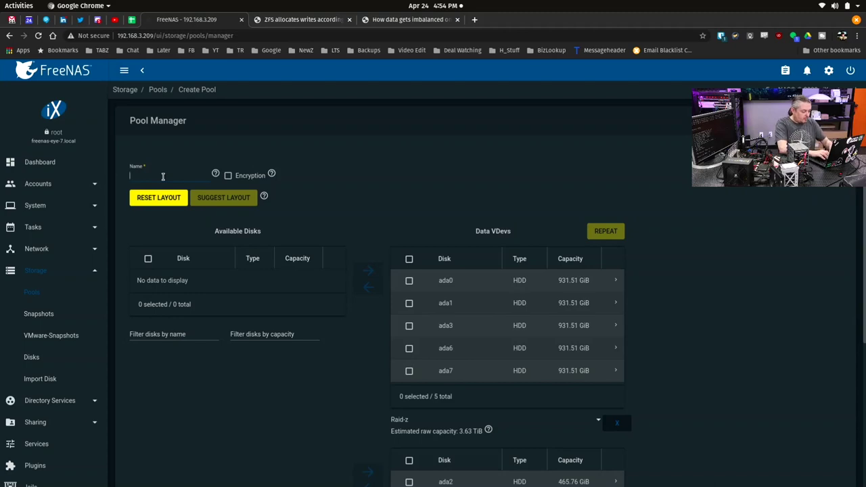
pyautogui.write('Orion')
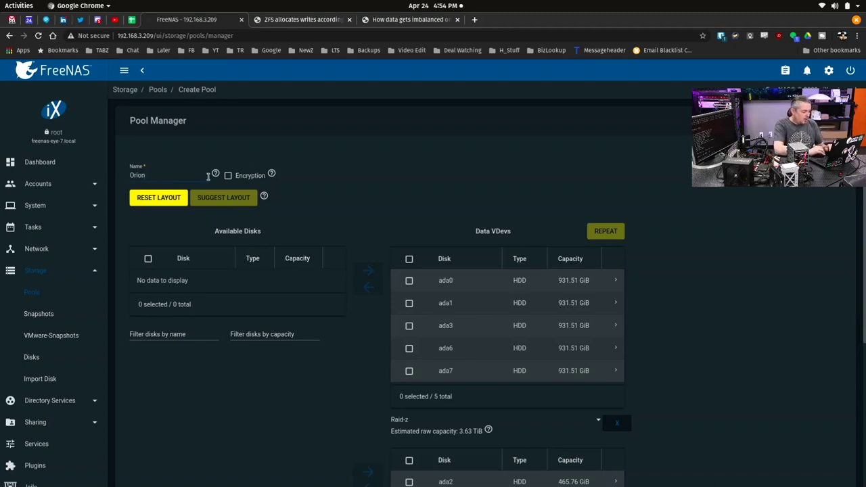
pyautogui.click(228, 176)
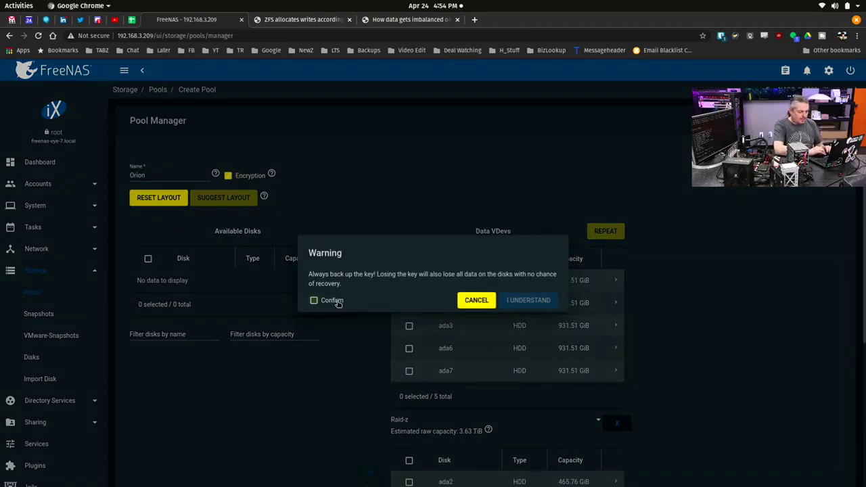
pyautogui.click(338, 301)
pyautogui.click(546, 304)
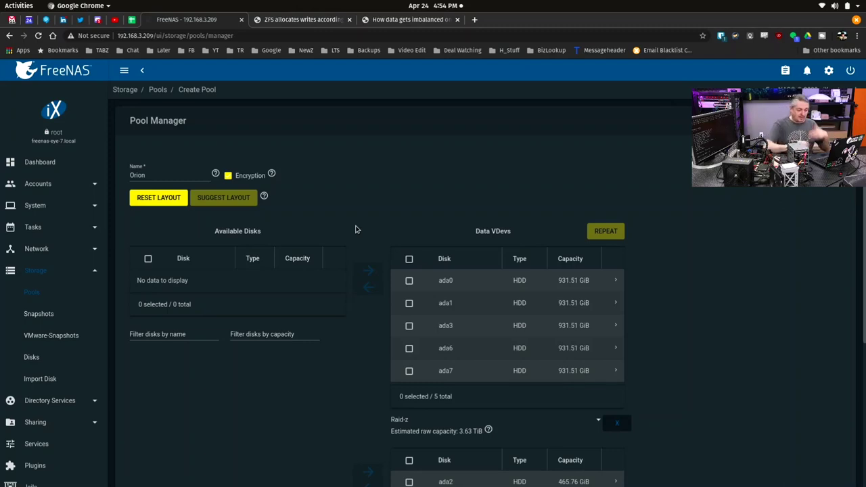
# Step: Set the second data vdev, made of the 465.76 GiB disks, to Raid-z
pyautogui.scroll(-3, 606, 249)
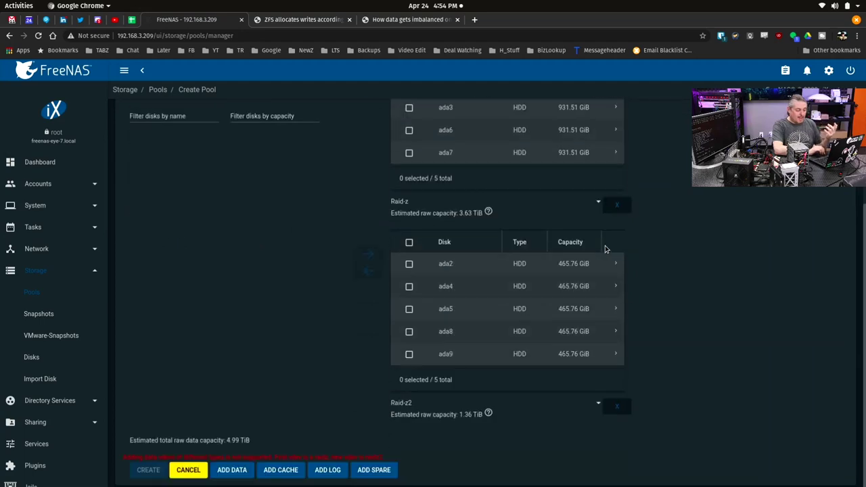
pyautogui.click(588, 405)
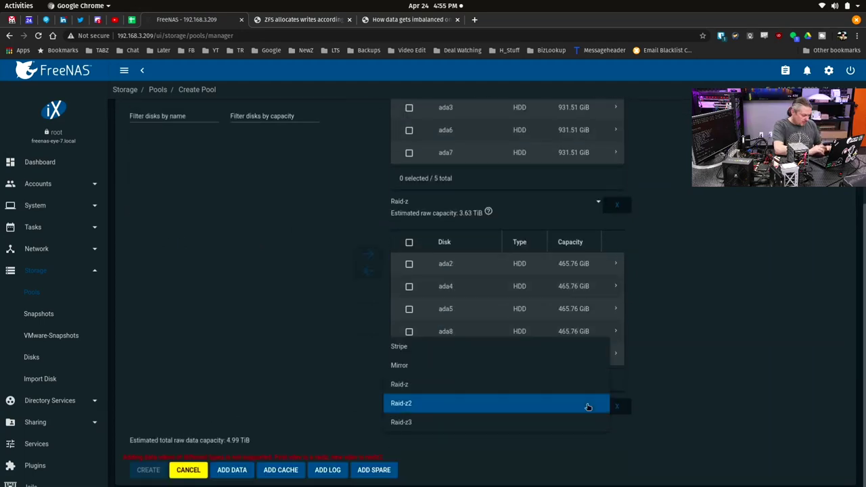
pyautogui.click(436, 385)
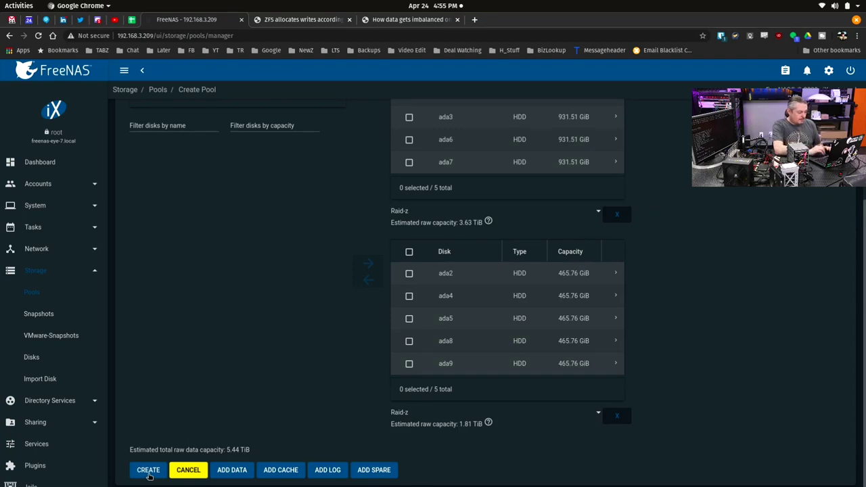
# Step: Create the Orion pool, confirming that the added disks are erased, and download its encryption key
pyautogui.click(149, 473)
pyautogui.click(383, 298)
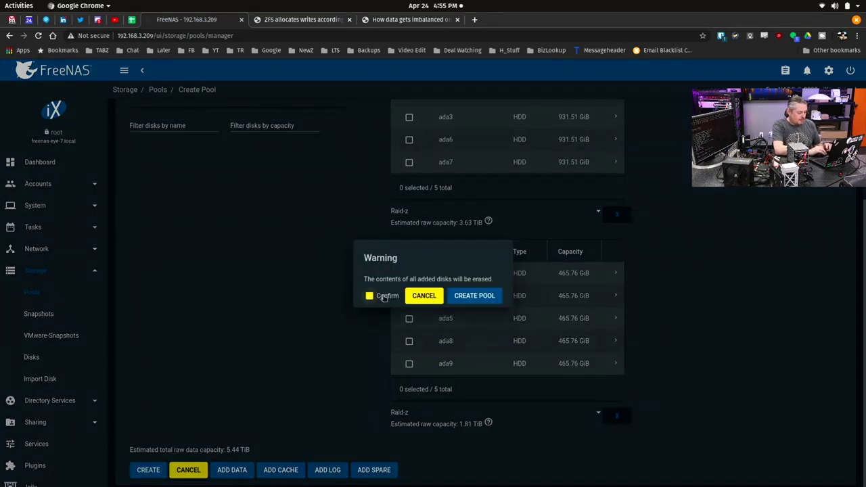
pyautogui.click(484, 296)
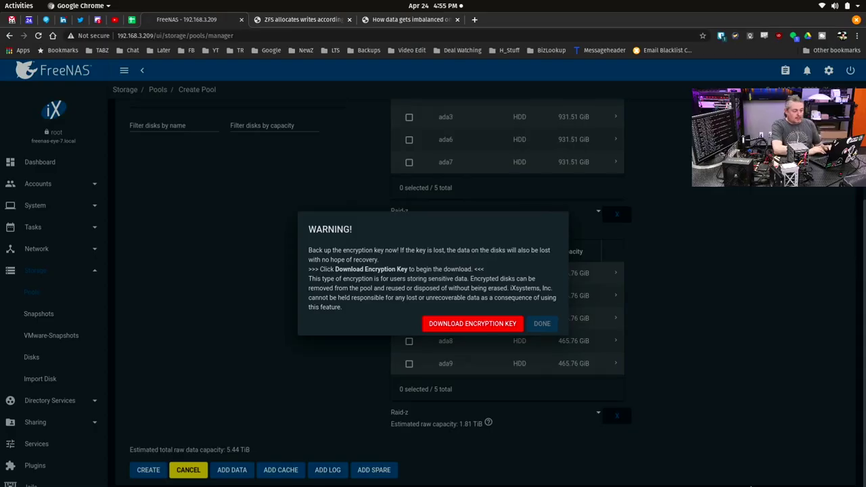
pyautogui.click(440, 322)
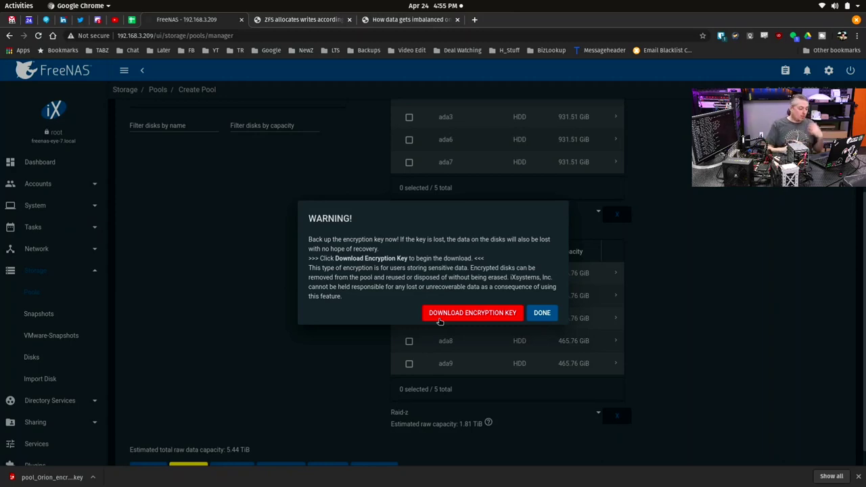
pyautogui.click(547, 312)
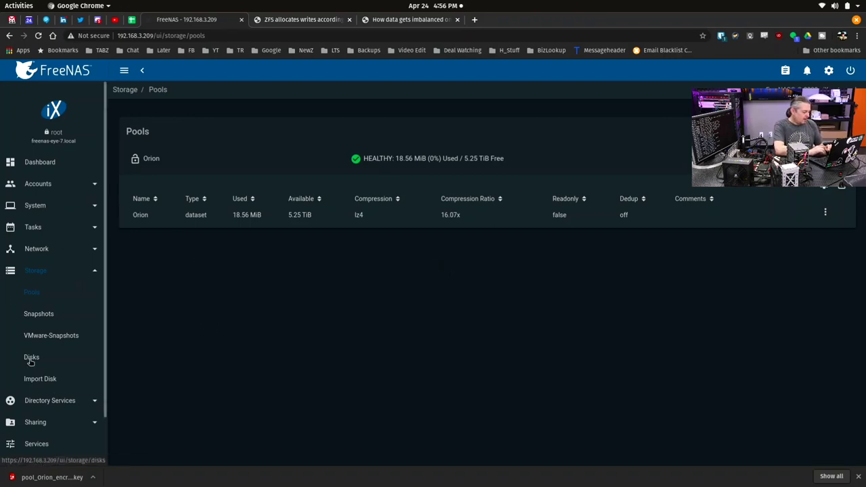
# Step: Review the general system settings and the list of services with their running and automatic start states
pyautogui.click(37, 271)
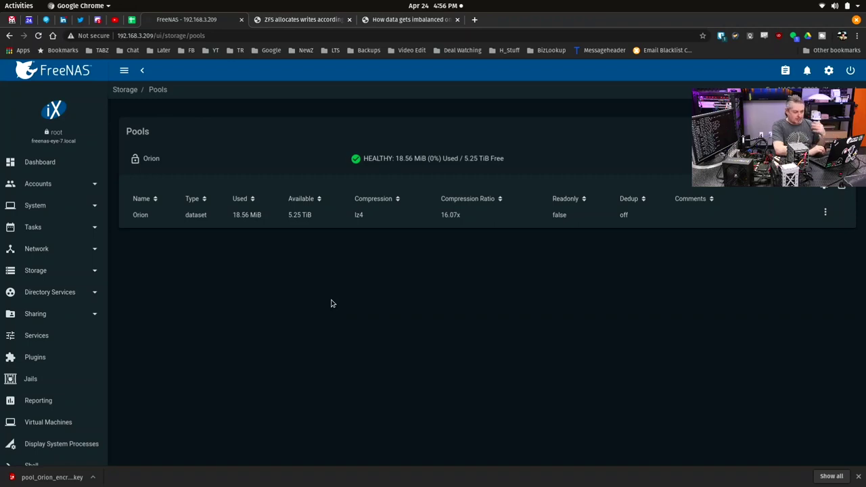
pyautogui.click(42, 206)
pyautogui.click(39, 229)
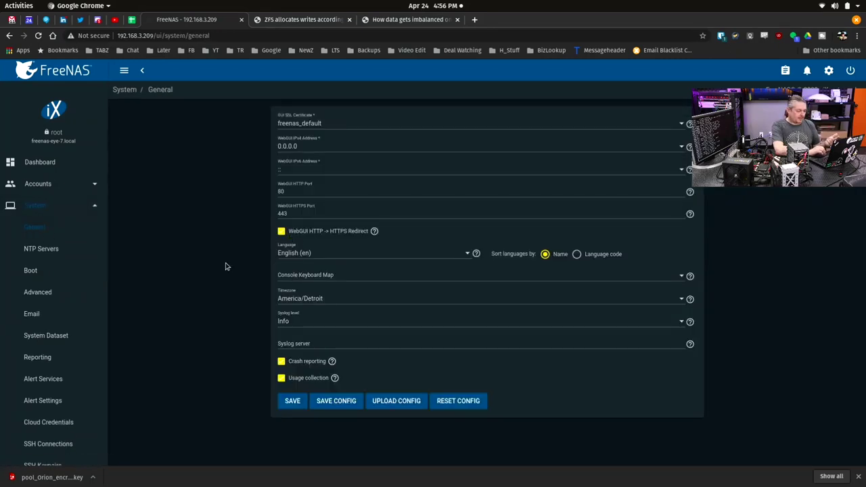
pyautogui.click(58, 205)
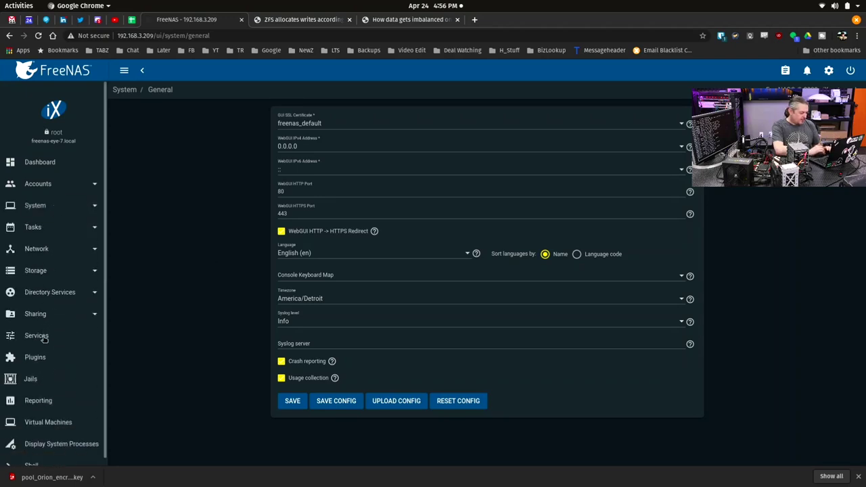
pyautogui.click(38, 336)
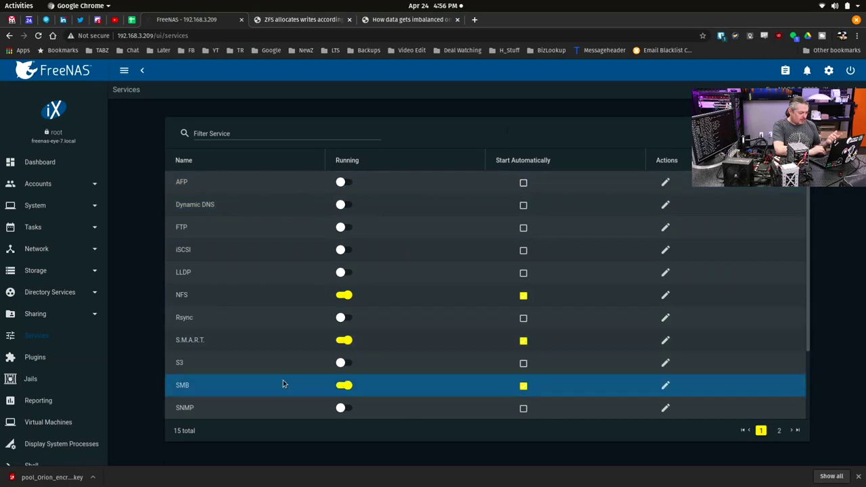
pyautogui.scroll(-2, 278, 391)
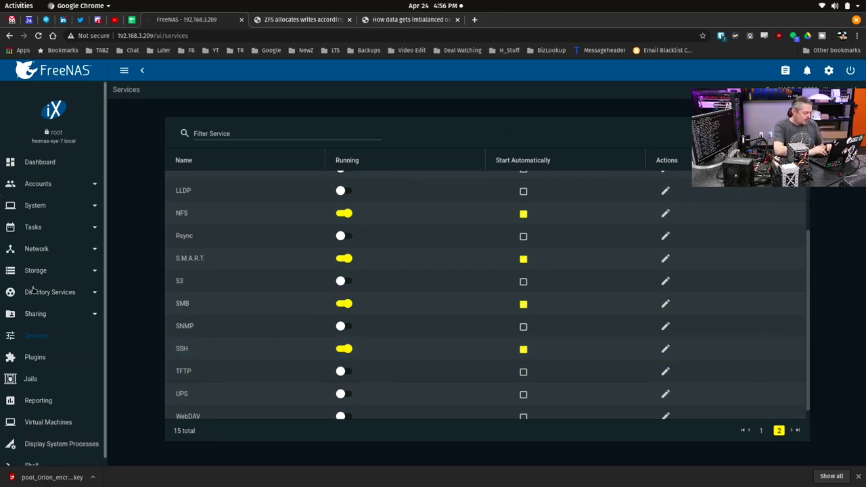
pyautogui.click(38, 320)
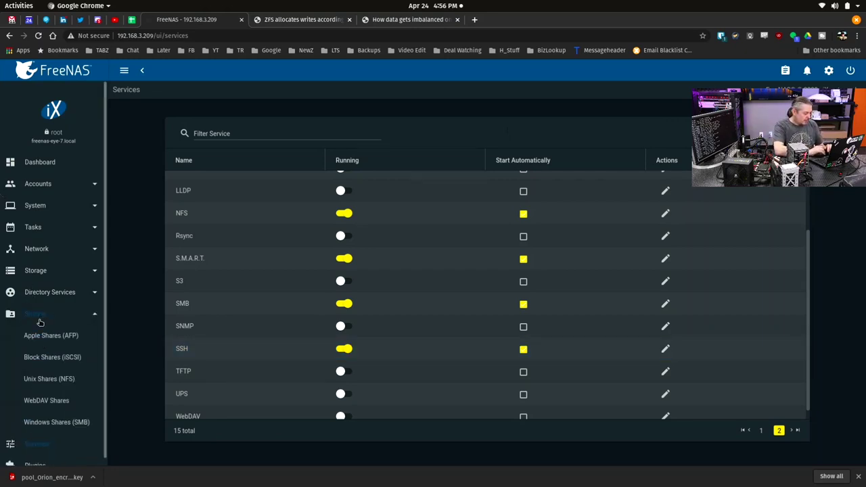
# Step: Add a dataset named DemoShare with the comment Demo to the Orion pool, keeping the default inherited options
pyautogui.click(46, 273)
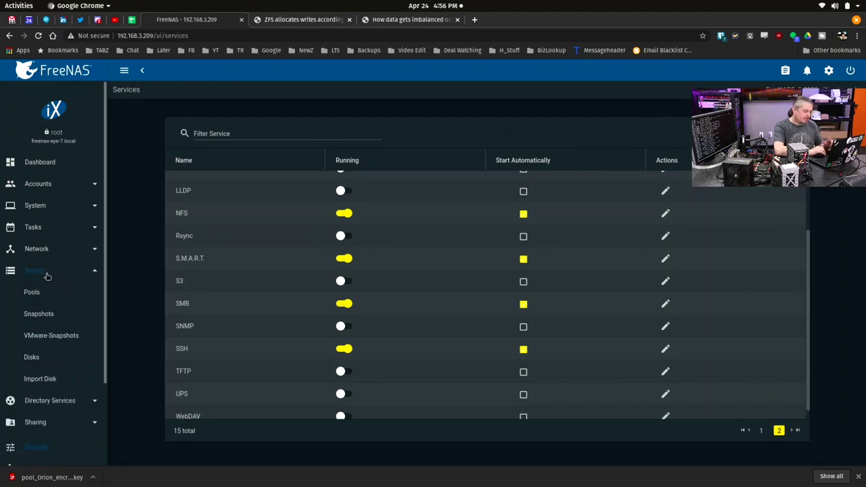
pyautogui.click(32, 293)
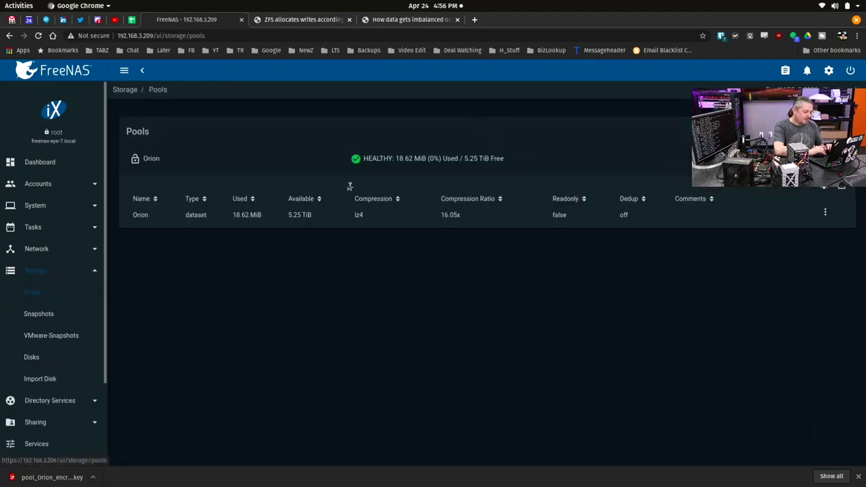
pyautogui.click(825, 215)
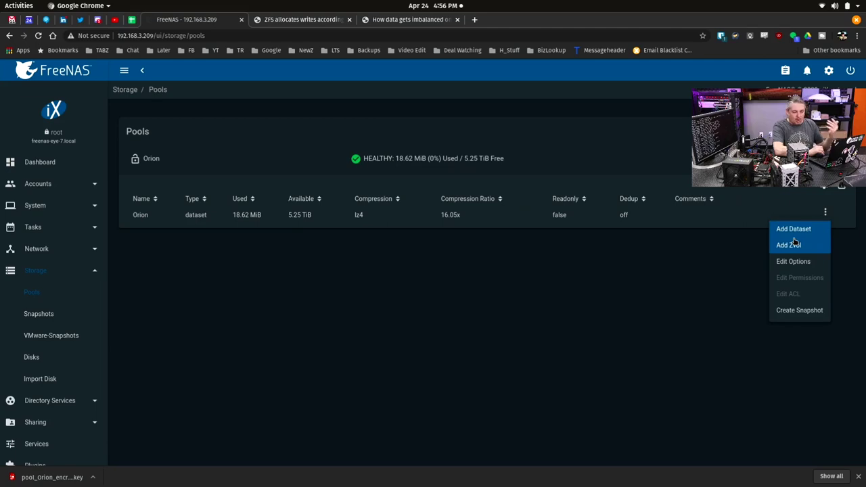
pyautogui.click(811, 228)
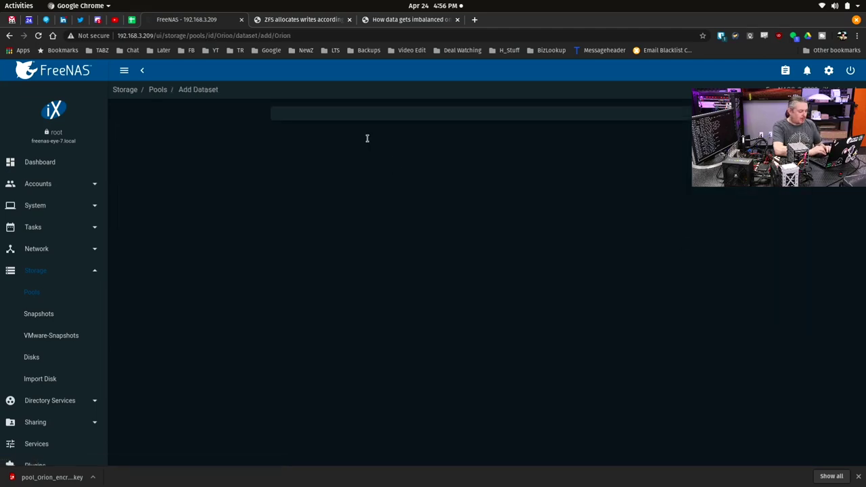
pyautogui.click(359, 139)
pyautogui.write('Demo')
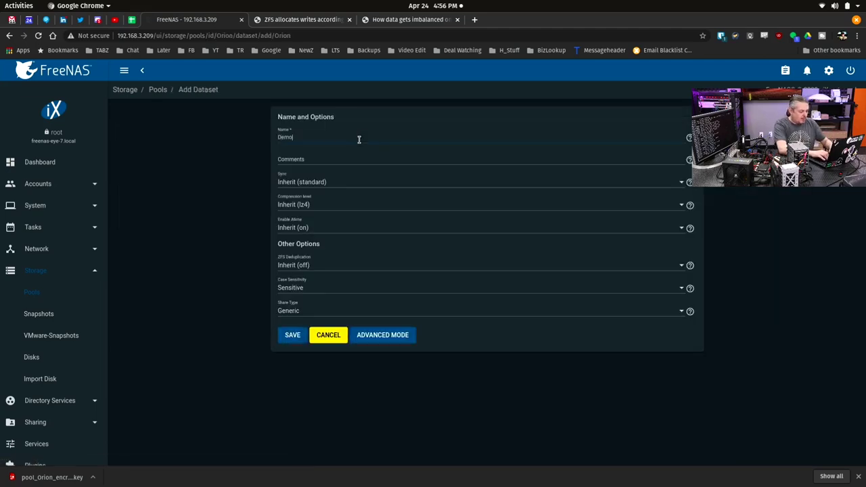
pyautogui.write('Shar')
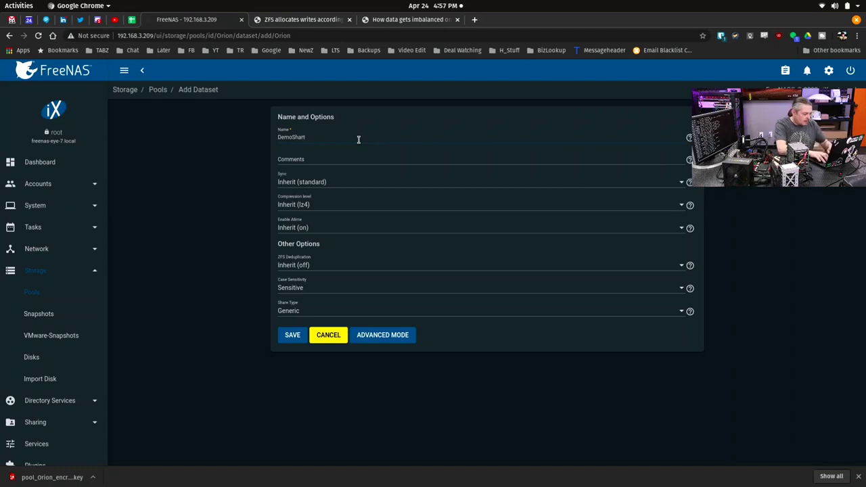
pyautogui.write('e')
pyautogui.click(302, 159)
pyautogui.write('Demo')
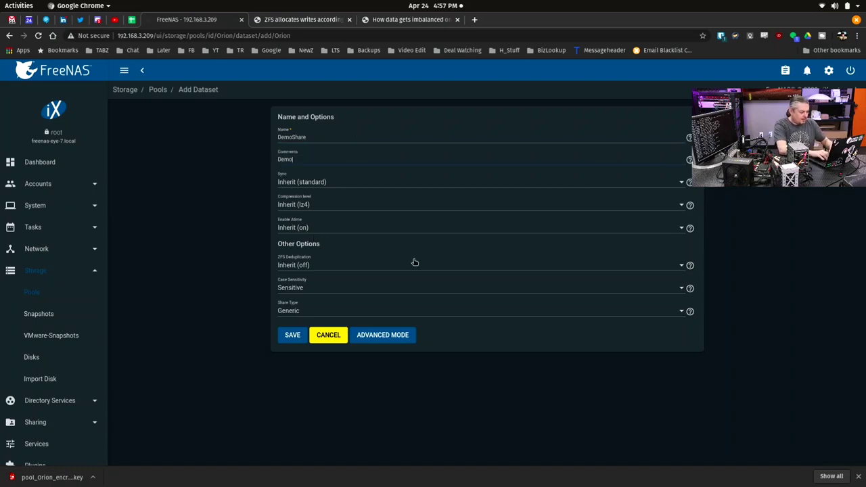
pyautogui.click(291, 336)
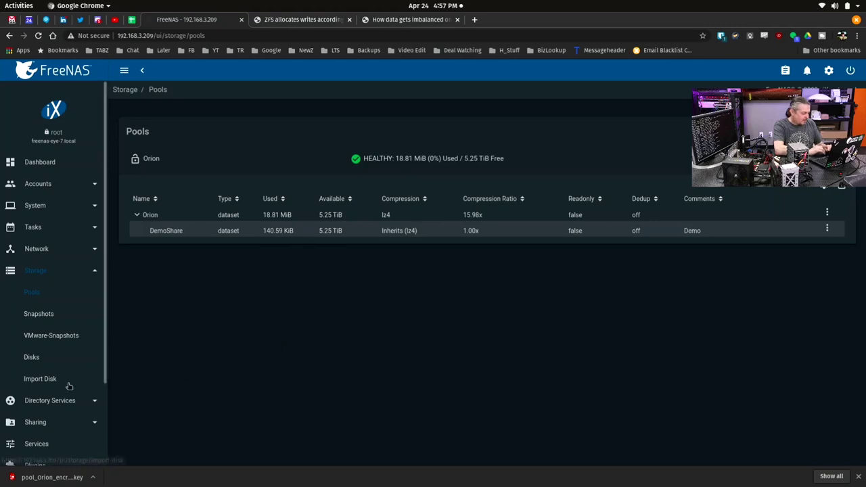
# Step: Start a new Windows (SMB) share with the path /mnt/Orion/DemoShare
pyautogui.scroll(-3, 51, 318)
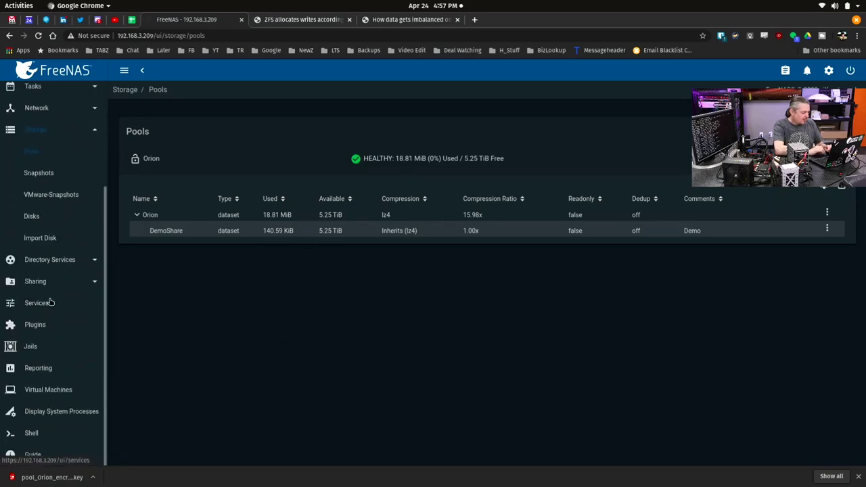
pyautogui.click(54, 282)
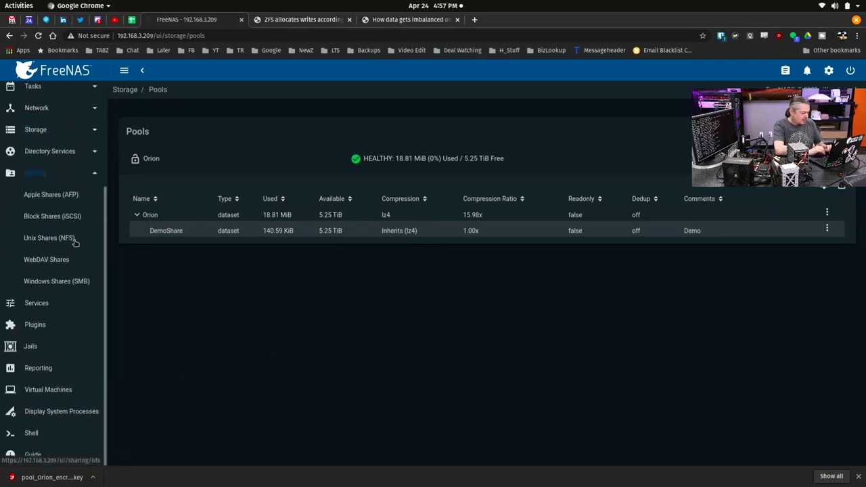
pyautogui.click(58, 282)
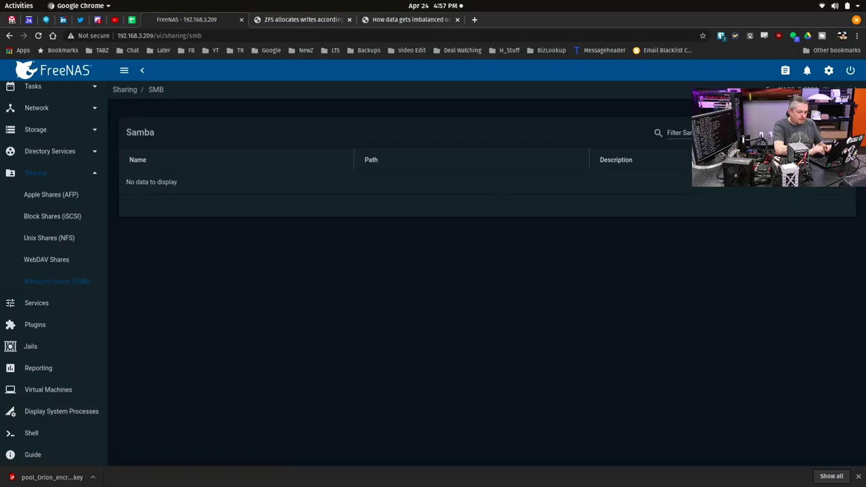
pyautogui.click(845, 133)
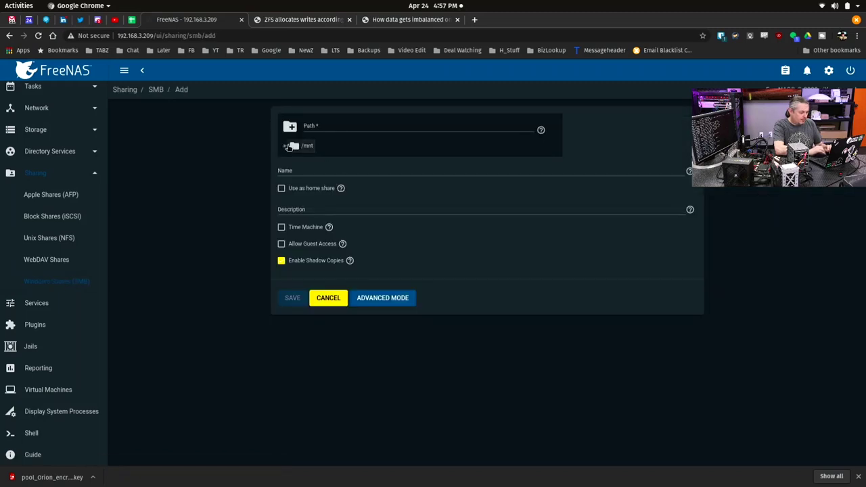
pyautogui.click(286, 147)
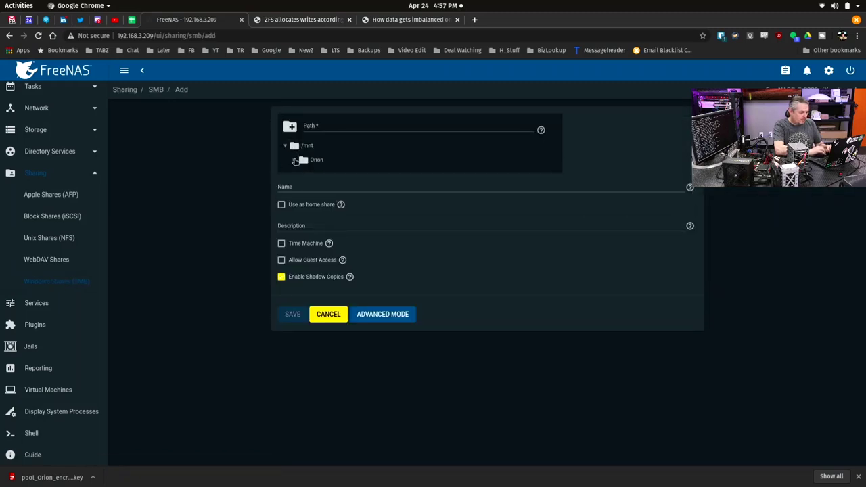
pyautogui.click(295, 160)
pyautogui.click(333, 173)
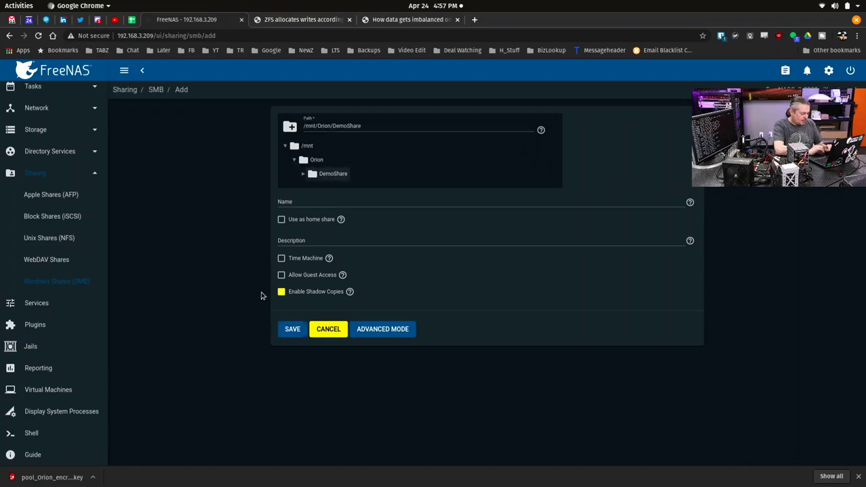
# Step: Enable Allow Guest Access and Only Allow Guest Access for the SMB share, and save it
pyautogui.click(309, 276)
pyautogui.click(376, 331)
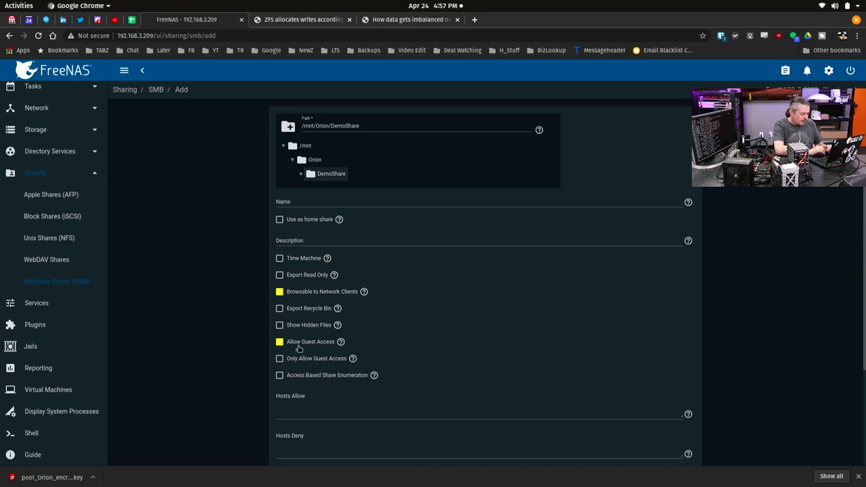
pyautogui.click(281, 360)
pyautogui.scroll(-3, 379, 383)
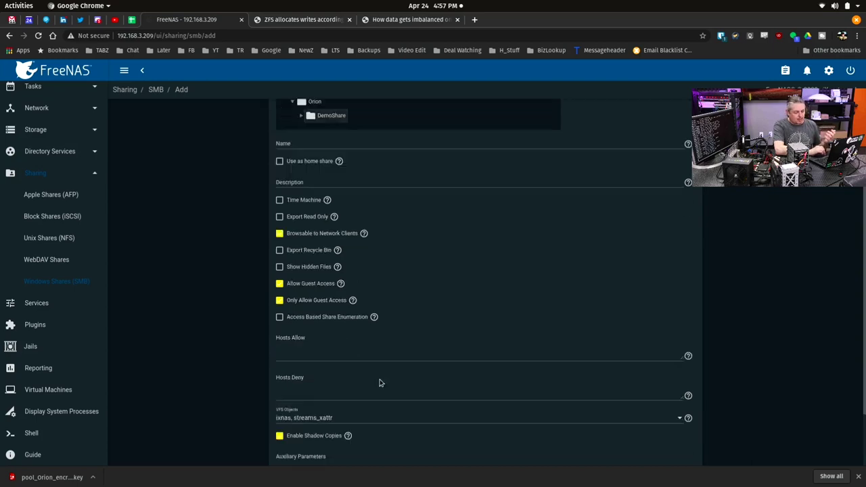
pyautogui.scroll(-1, 379, 383)
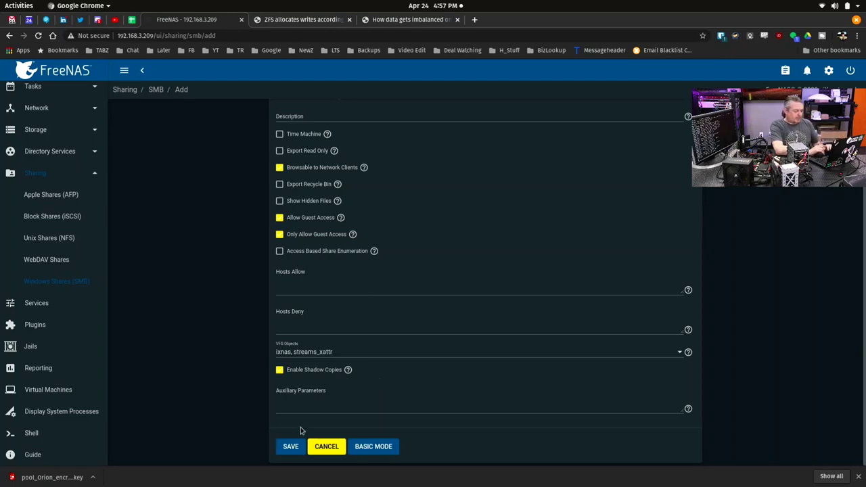
pyautogui.click(288, 449)
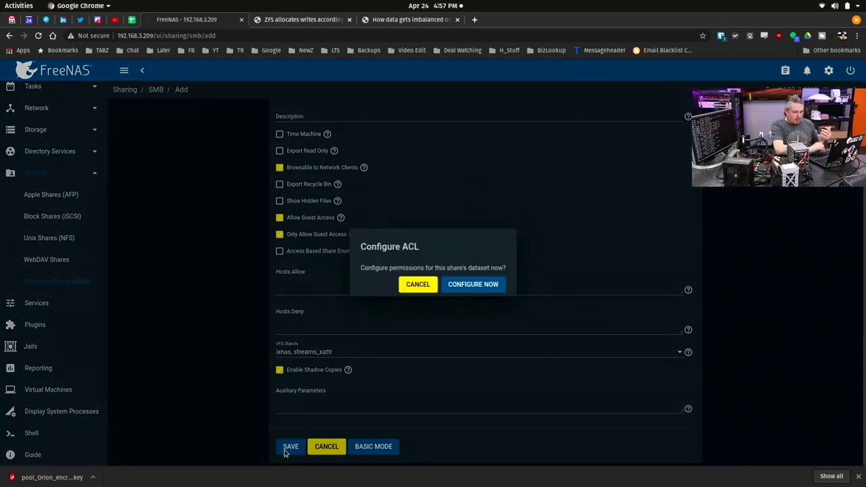
# Step: Configure the DemoShare dataset's permissions with the OPEN default ACL option and save the ACL
pyautogui.click(482, 287)
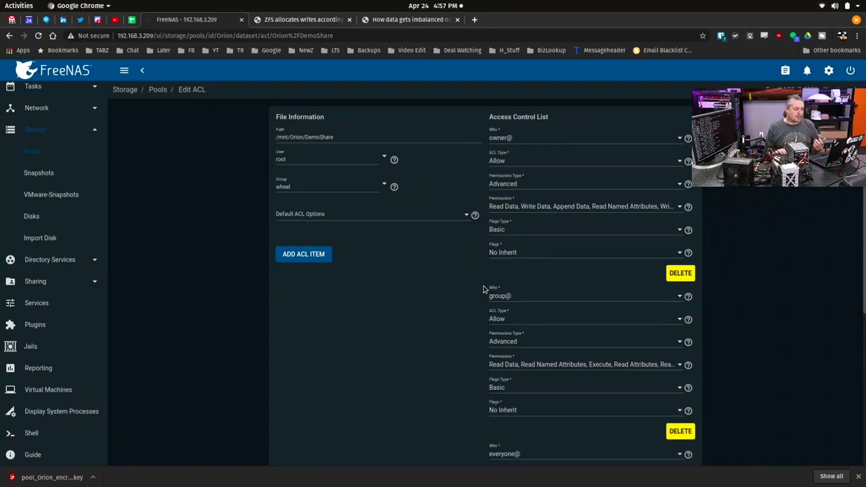
pyautogui.click(309, 216)
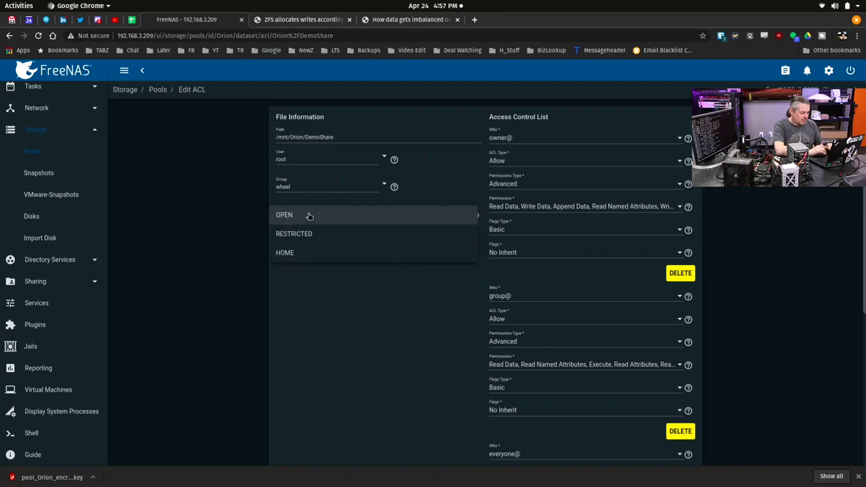
pyautogui.click(302, 216)
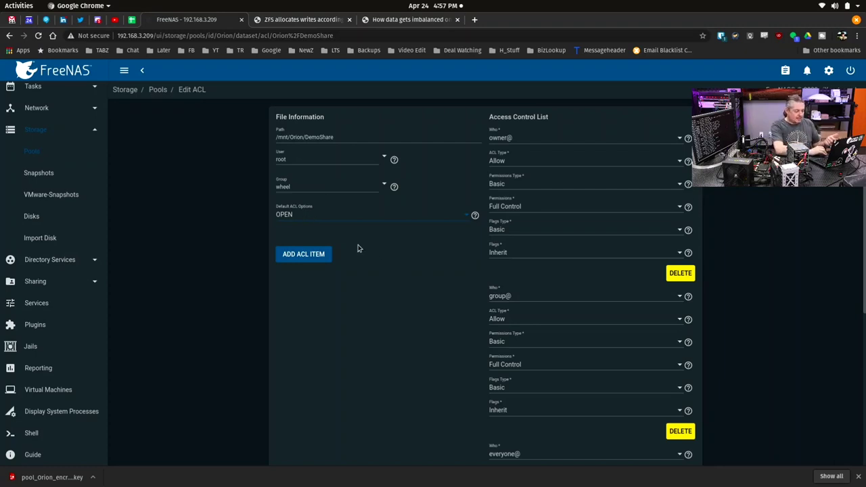
pyautogui.scroll(-5, 392, 275)
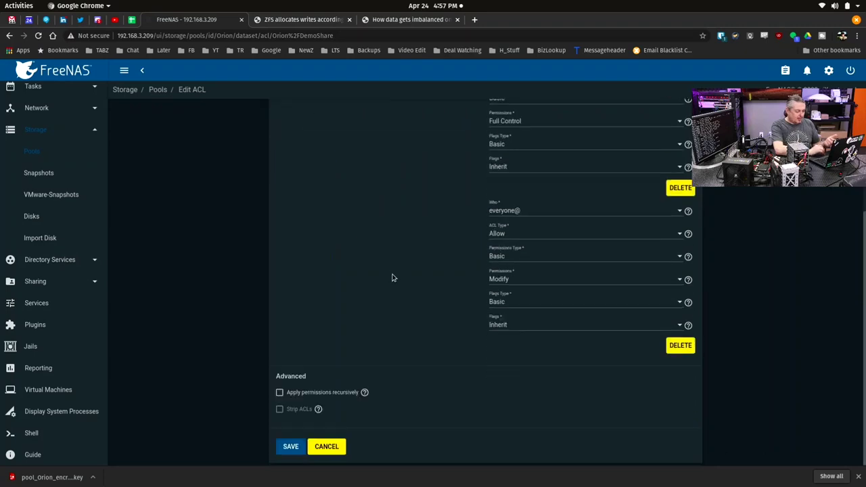
pyautogui.click(290, 447)
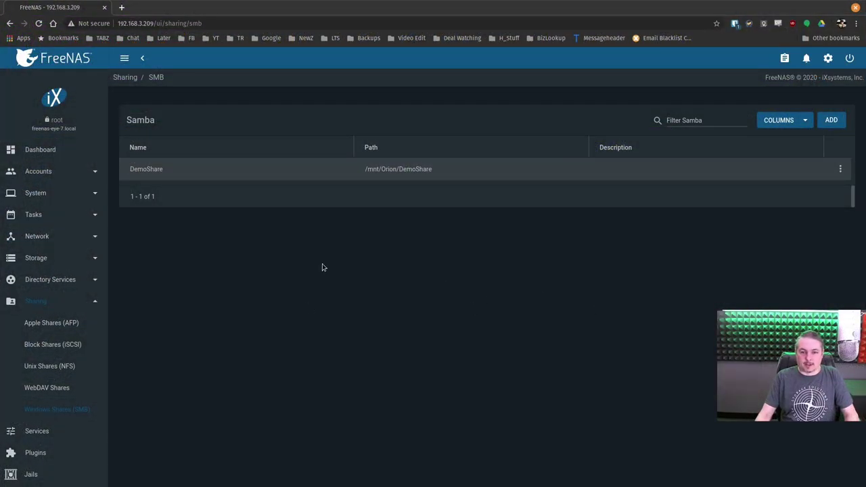
# Step: Examine the DemoShare entry's path and name in the list of Samba shares
pyautogui.click(437, 172)
pyautogui.moveTo(358, 170); pyautogui.dragTo(468, 173)
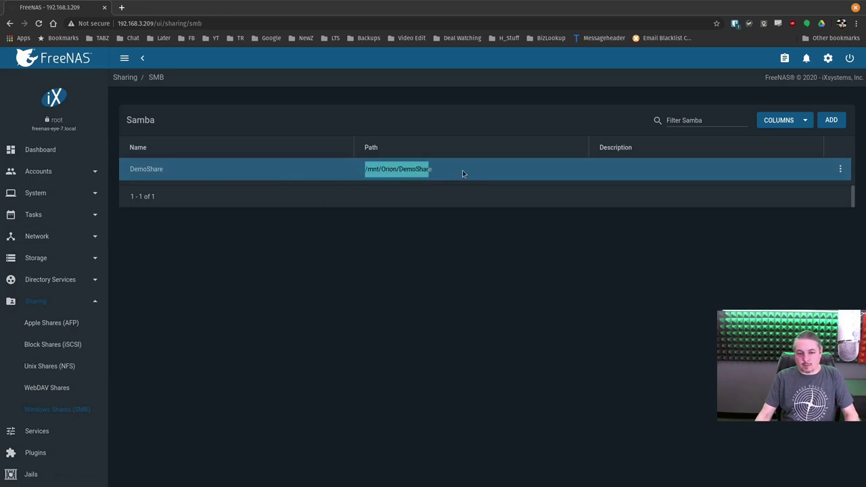
pyautogui.doubleClick(146, 170)
pyautogui.rightClick(148, 172)
pyautogui.click(166, 176)
pyautogui.click(400, 227)
# Step: Switch to the file manager and view the mounted share at smb://192.168.3.209/demoshare/
pyautogui.press('super')
pyautogui.click(296, 349)
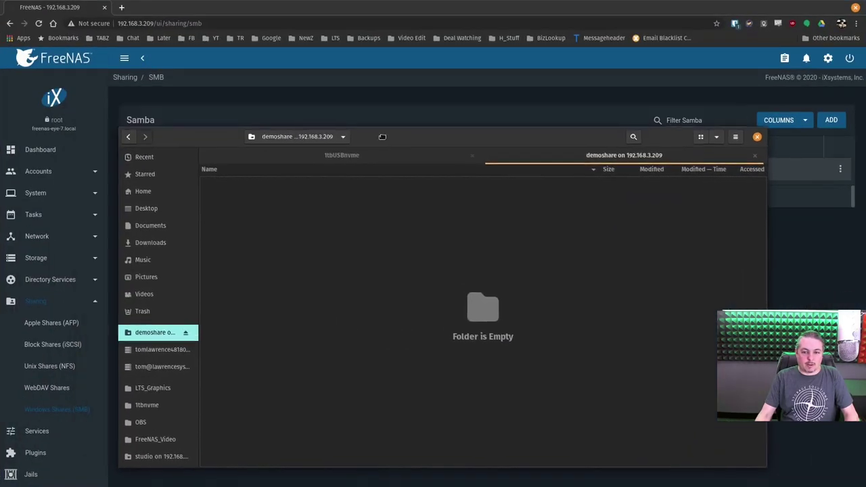
pyautogui.click(521, 137)
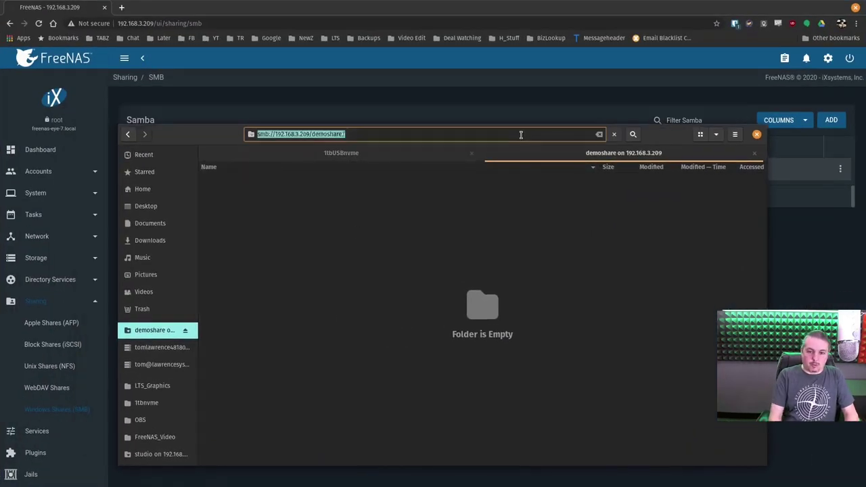
pyautogui.click(521, 135)
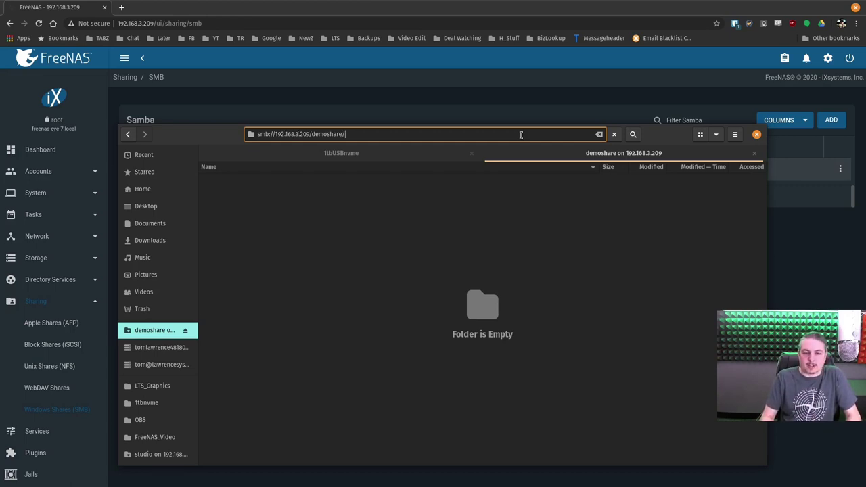
pyautogui.press('Return')
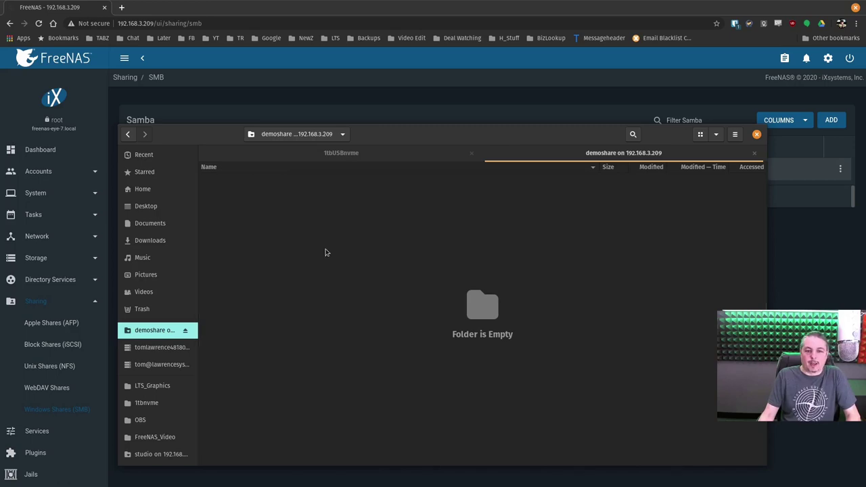
pyautogui.press('super')
pyautogui.click(369, 102)
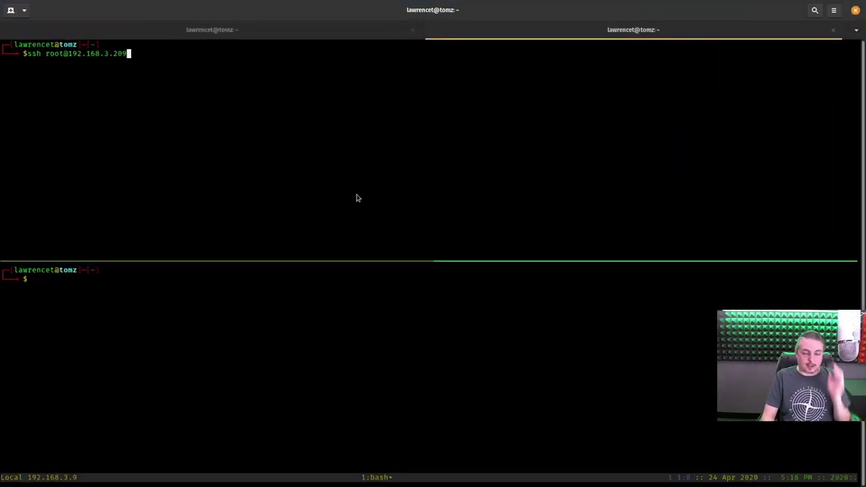
pyautogui.press('Return')
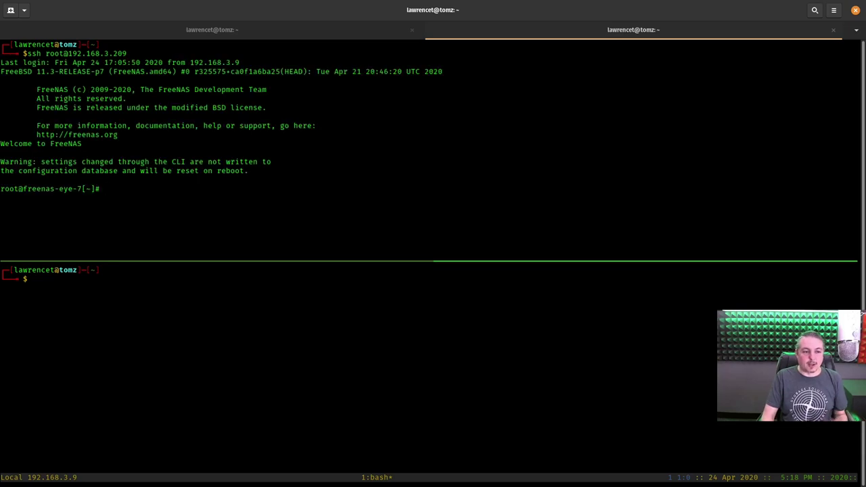
# Step: Start an iperf3 server on the FreeNAS machine with iperf3 -s
pyautogui.write('iperf3 ')
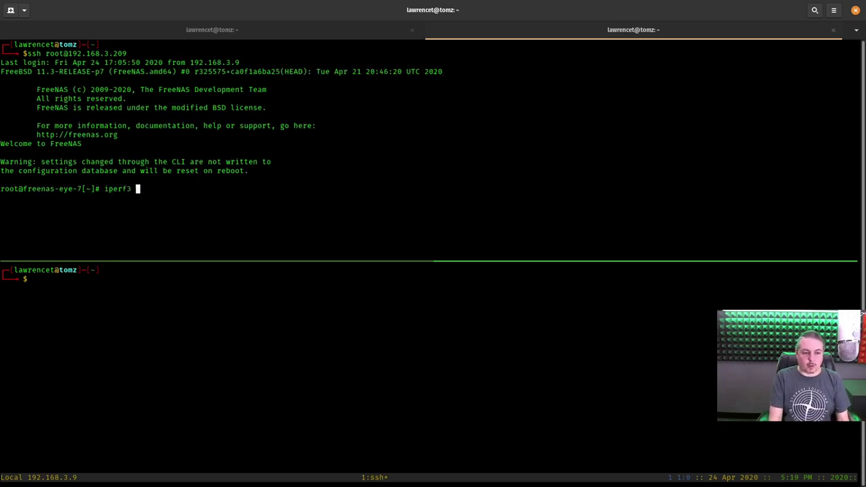
pyautogui.write('-s')
pyautogui.press('Return')
pyautogui.press('Return')
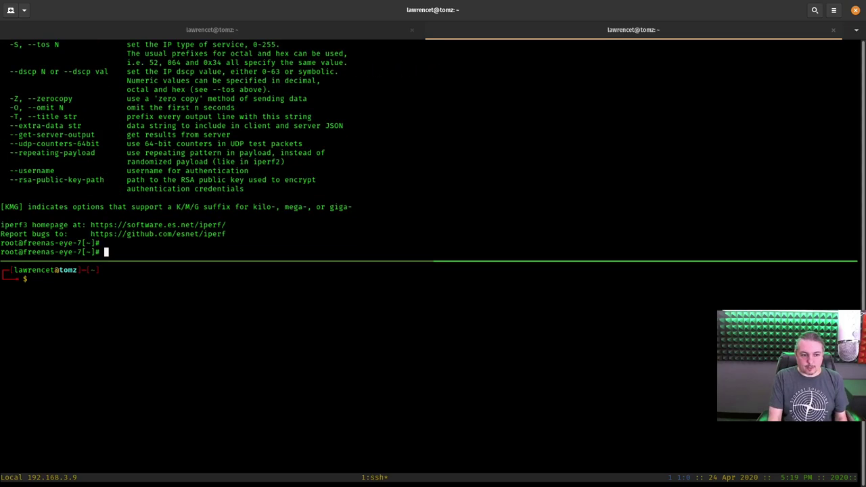
pyautogui.press('Up')
pyautogui.press('Return')
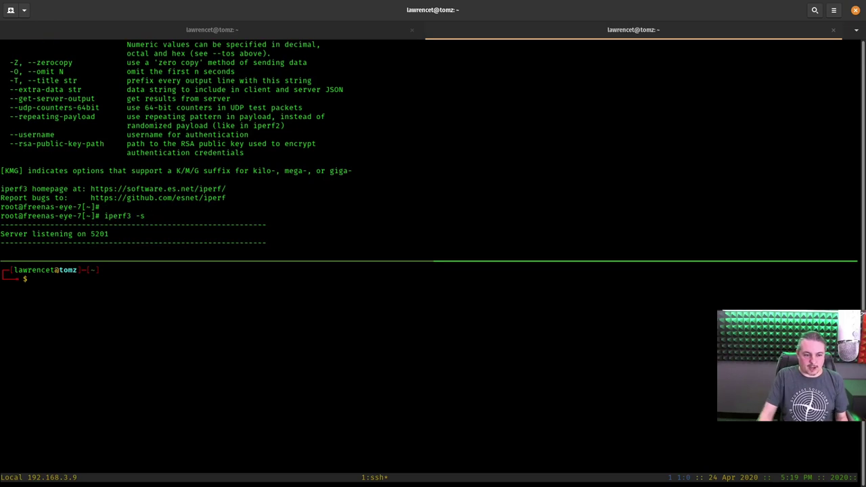
# Step: Run an iperf3 client test from the local shell against the server with iperf3 -c 192.168.3.209
pyautogui.click(187, 335)
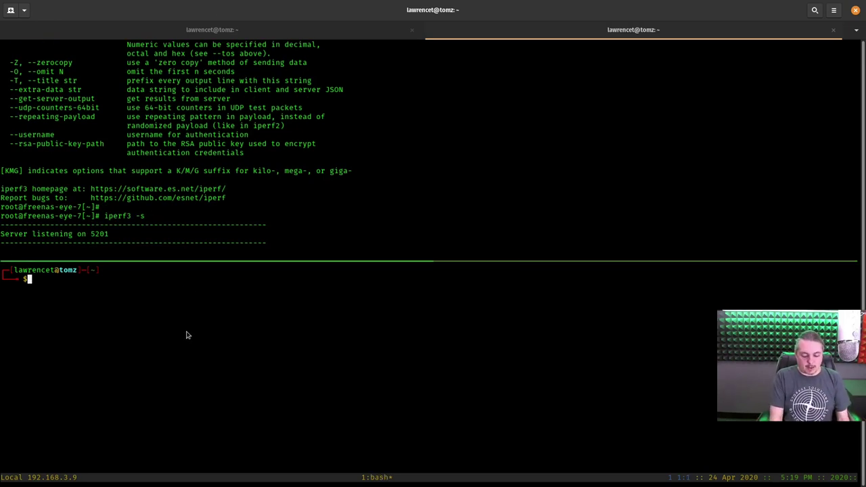
pyautogui.write('iperf3')
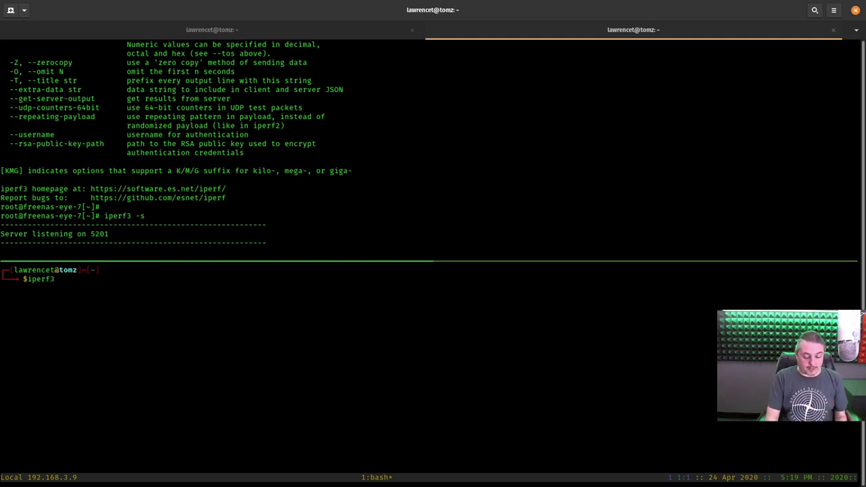
pyautogui.write('-c 192.168.')
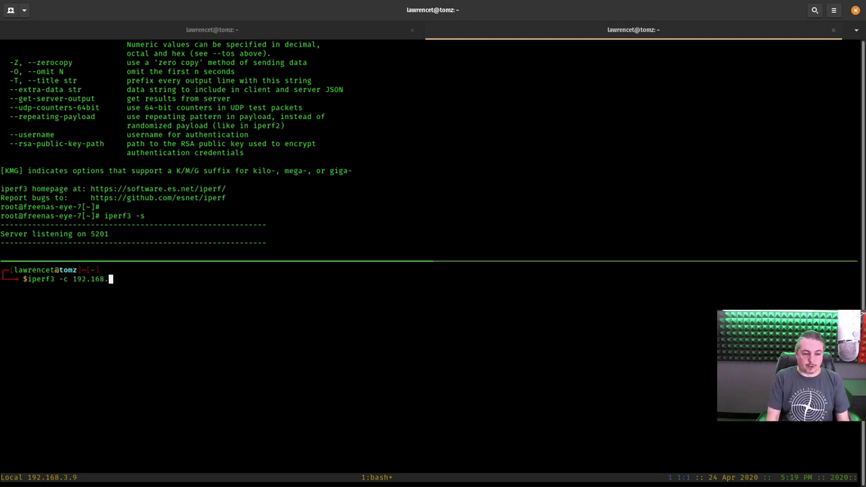
pyautogui.write('3.209')
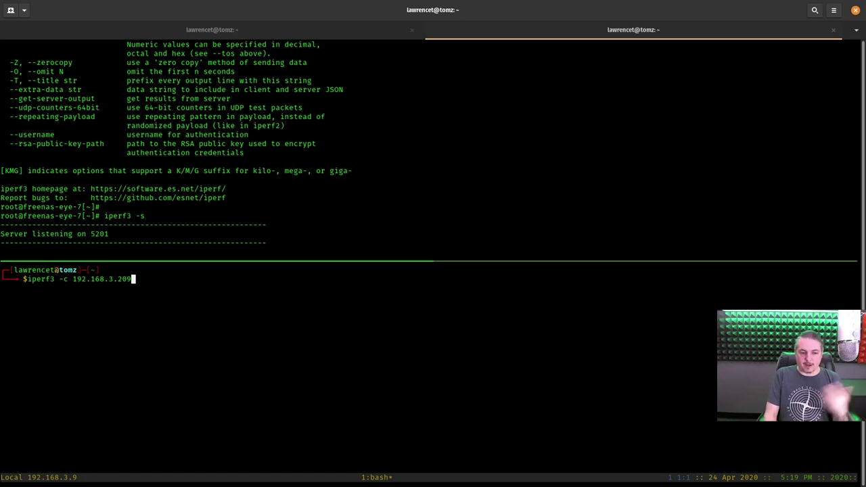
pyautogui.press('Return')
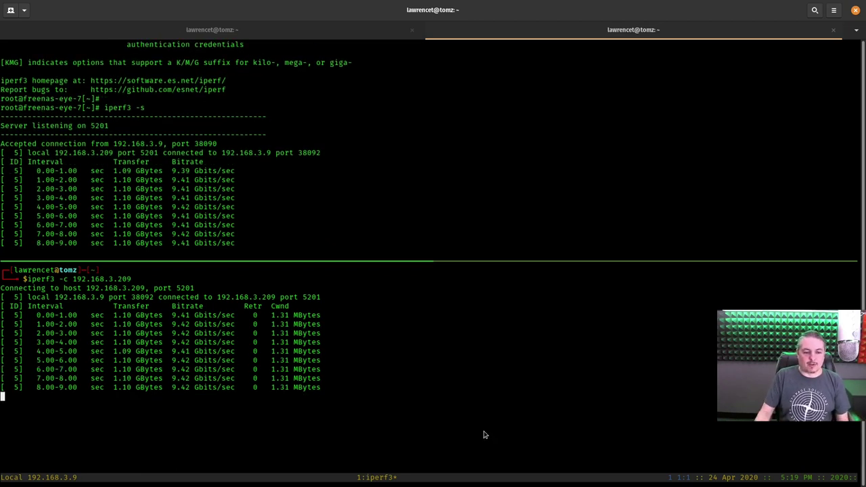
# Step: Close the local shell pane, stop the iperf3 server and clear the FreeNAS terminal
pyautogui.hotkey('ctrl', 'c')
pyautogui.write('exit')
pyautogui.press('Return')
pyautogui.hotkey('ctrl', 'c')
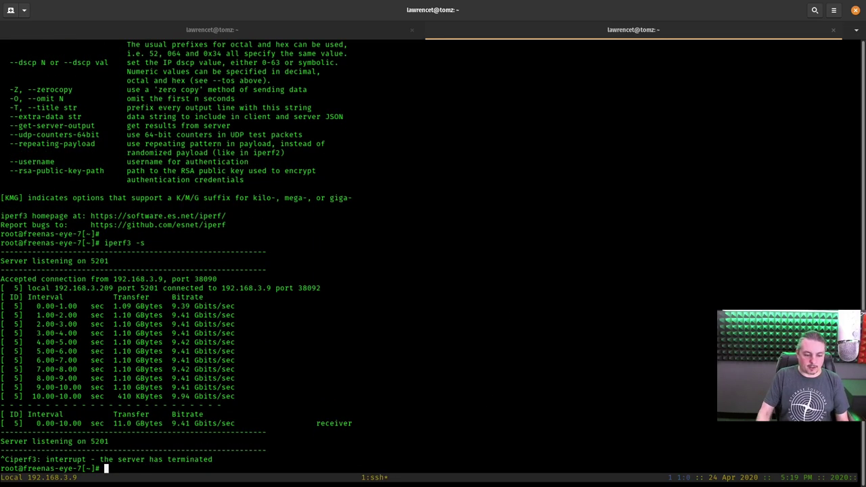
pyautogui.write('clear')
pyautogui.press('Return')
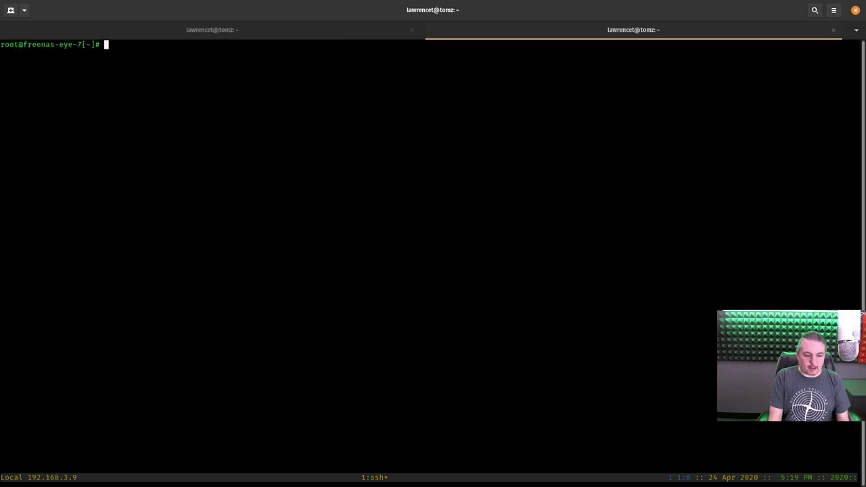
# Step: Monitor the Orion pool's activity every second with zpool iostat Orion -v 1
pyautogui.write('zp')
pyautogui.press('Tab')
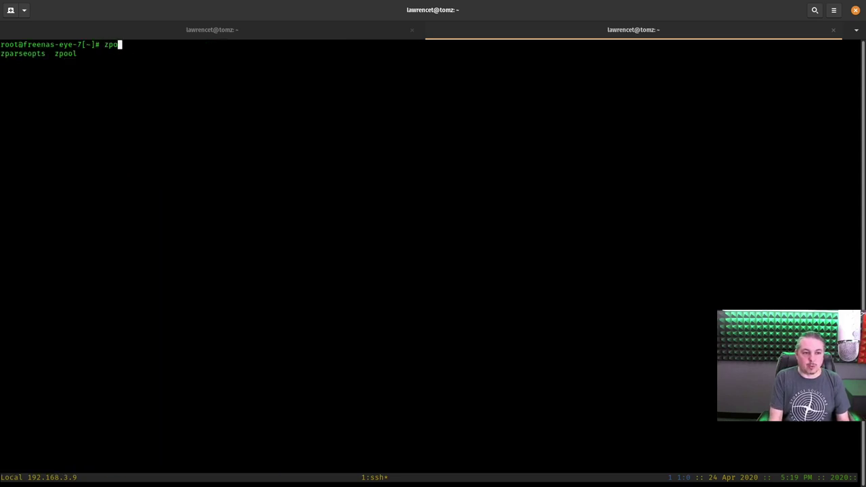
pyautogui.press('Tab')
pyautogui.write('iostat ')
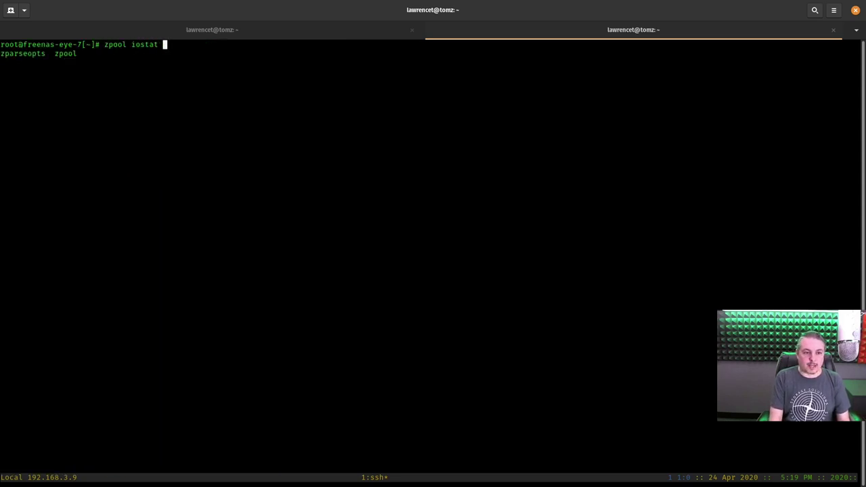
pyautogui.write('Orion -')
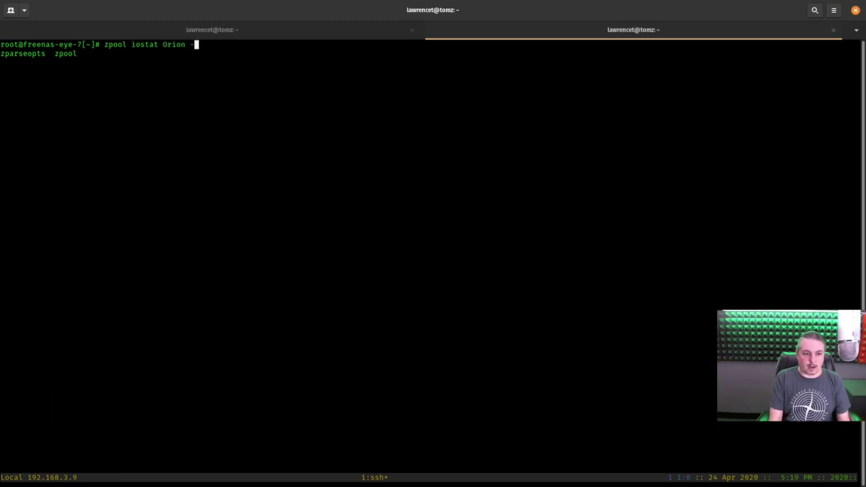
pyautogui.write('v 1')
pyautogui.press('Return')
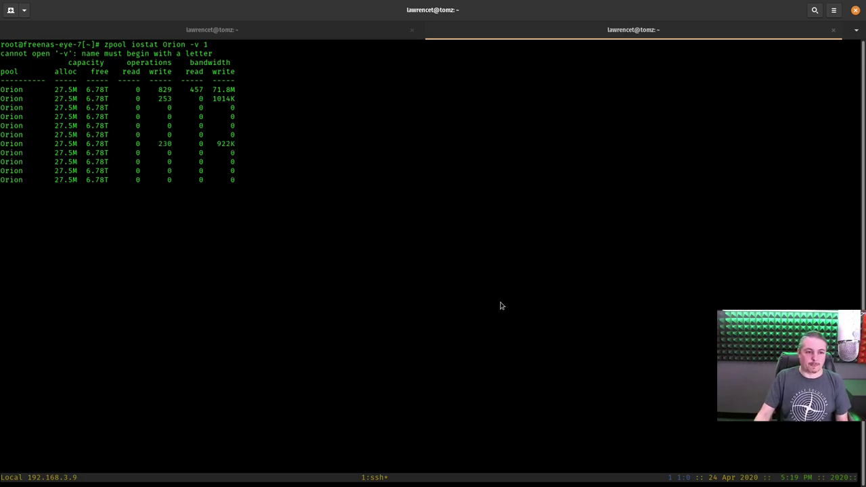
# Step: Switch to the file manager and copy the ISO and Backup folders from 1tbUSBnvme into demoshare on 192.168.3.209
pyautogui.press('super+w')
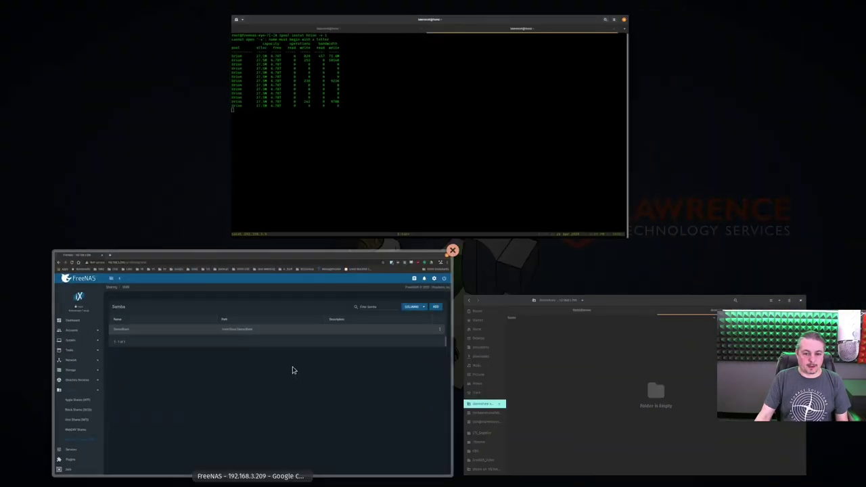
pyautogui.click(590, 309)
pyautogui.click(311, 158)
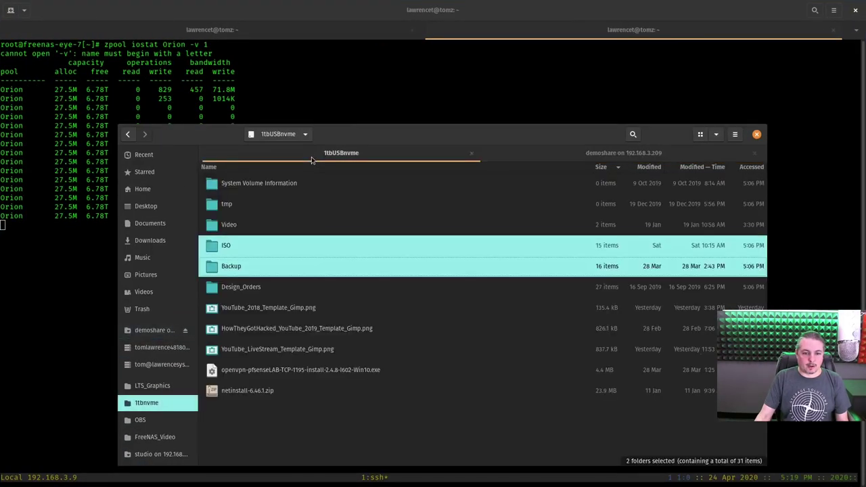
pyautogui.rightClick(231, 246)
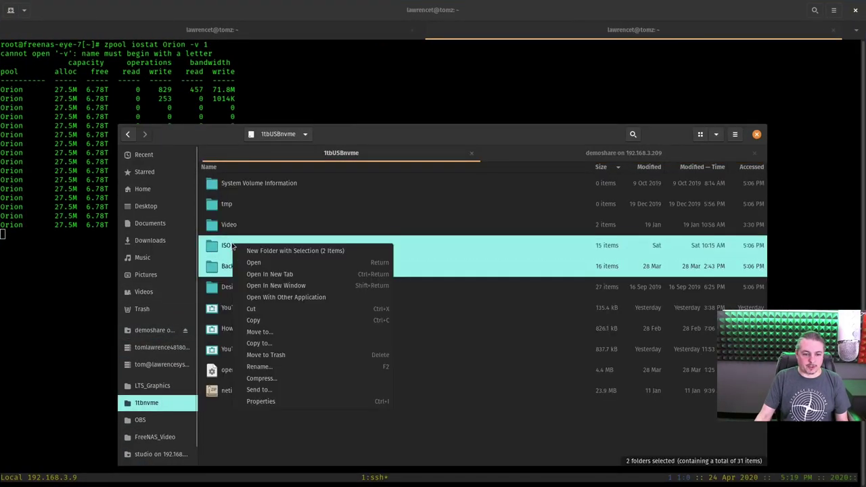
pyautogui.click(271, 321)
pyautogui.click(607, 160)
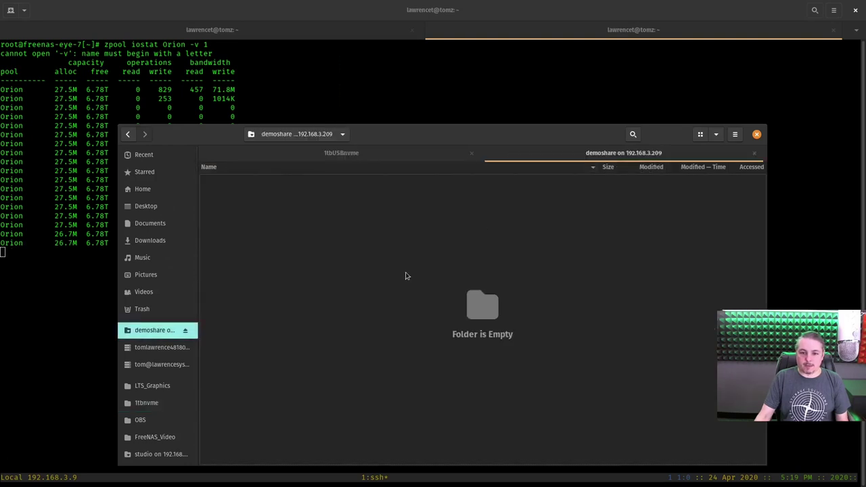
pyautogui.rightClick(297, 236)
pyautogui.click(305, 256)
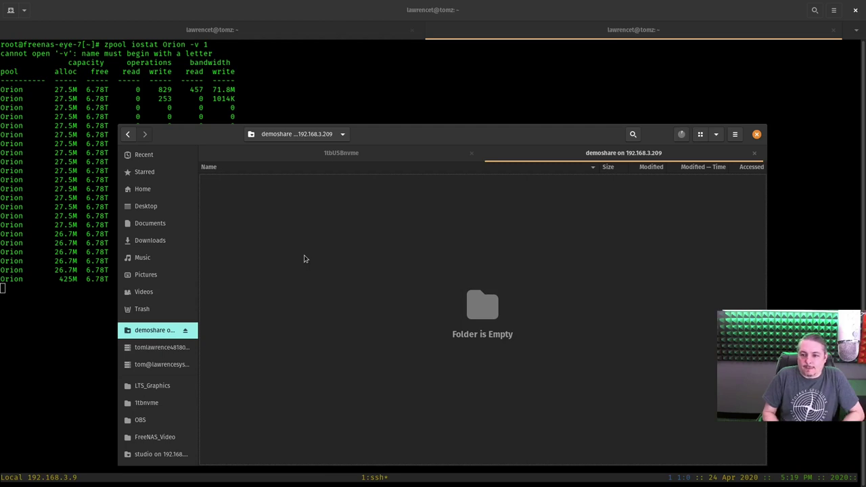
# Step: Check the file copy's progress, move the file manager window aside and return to the pool statistics in the terminal
pyautogui.click(682, 135)
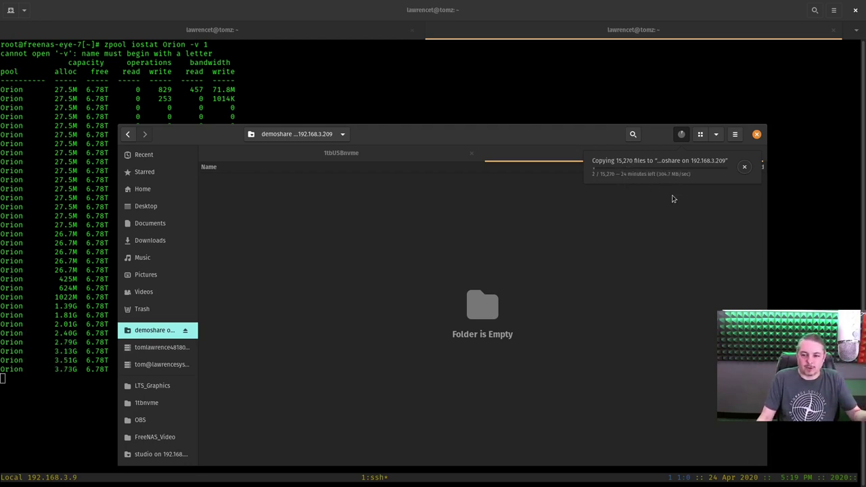
pyautogui.moveTo(518, 137); pyautogui.dragTo(451, 100)
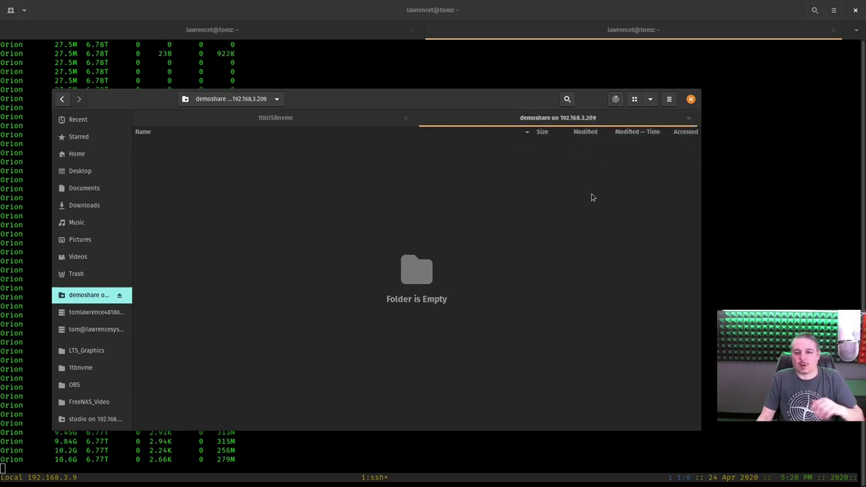
pyautogui.click(745, 249)
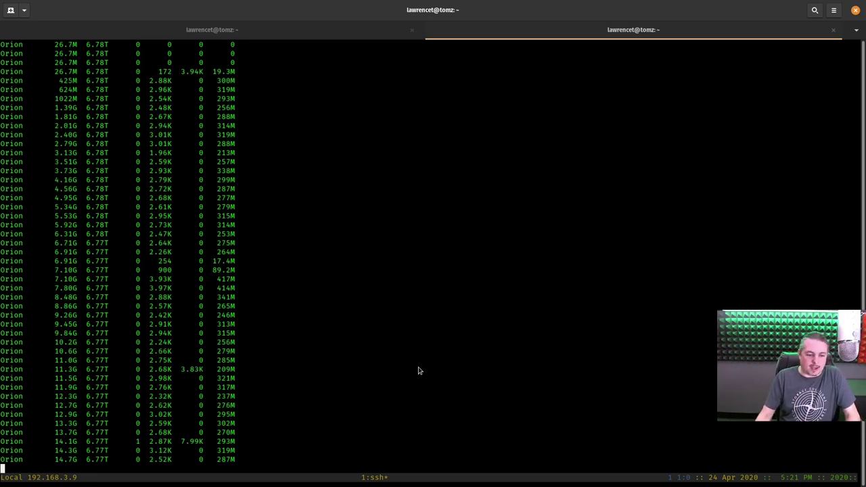
# Step: Stop the pool statistics and try rerunning zpool iostat for Orion without the trailing -v 1
pyautogui.hotkey('ctrl', 'c')
pyautogui.press('Up')
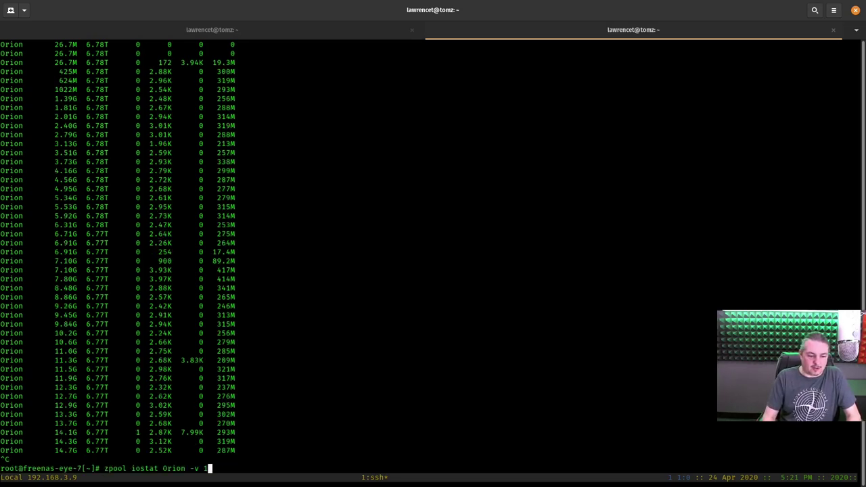
pyautogui.press('BackSpace')
pyautogui.press('BackSpace')
pyautogui.press('BackSpace')
pyautogui.press('BackSpace')
pyautogui.press('Return')
# Step: Rerun zpool iostat with -v placed before the pool name Orion to monitor each vdev and disk
pyautogui.hotkey('ctrl', 'c')
pyautogui.press('Up')
pyautogui.press('Left')
pyautogui.press('Left')
pyautogui.press('Left')
pyautogui.press('Left')
pyautogui.press('Left')
pyautogui.press('Left')
pyautogui.press('Left')
pyautogui.write('-v')
pyautogui.press('Return')
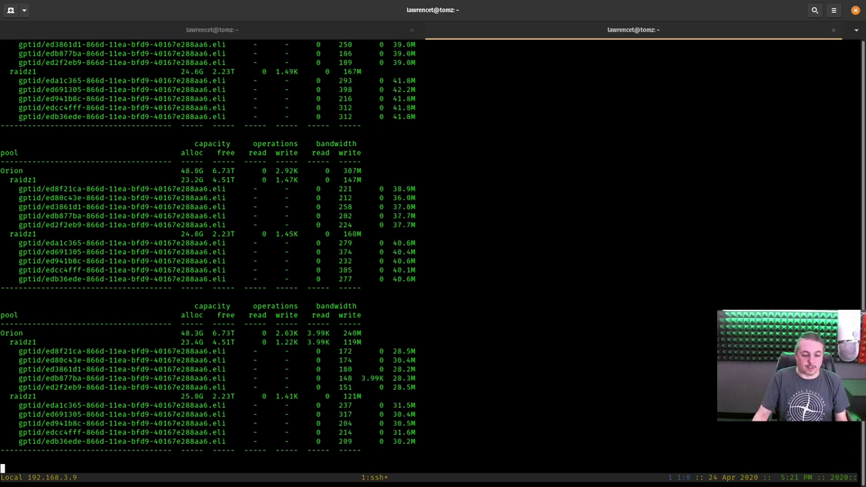
# Step: Return to the file manager, check the transfer to demoshare and cancel the copy operation
pyautogui.press('super')
pyautogui.click(244, 374)
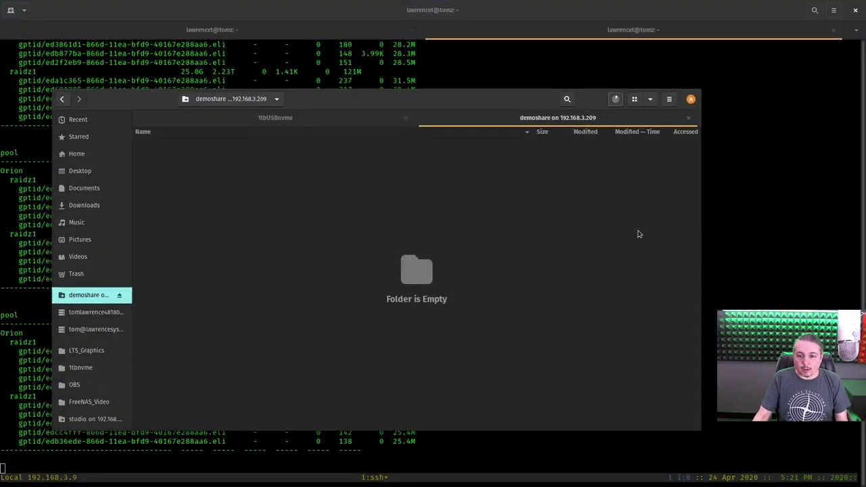
pyautogui.click(615, 98)
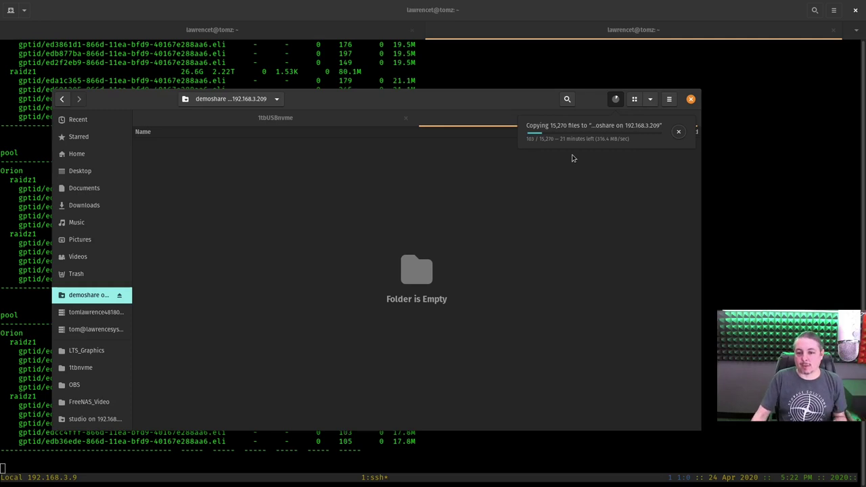
pyautogui.click(679, 131)
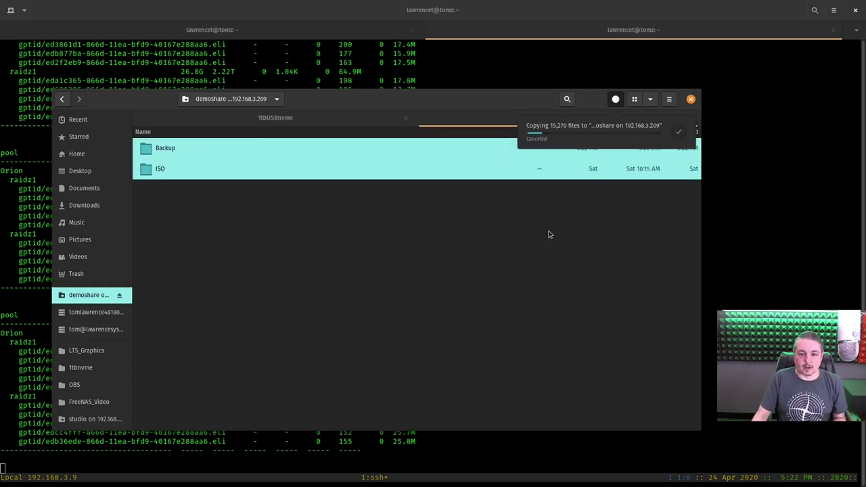
# Step: Rename the ISO folder in demoshare as xISO
pyautogui.click(195, 171)
pyautogui.press('F2')
pyautogui.press('Home')
pyautogui.write('x')
pyautogui.press('Return')
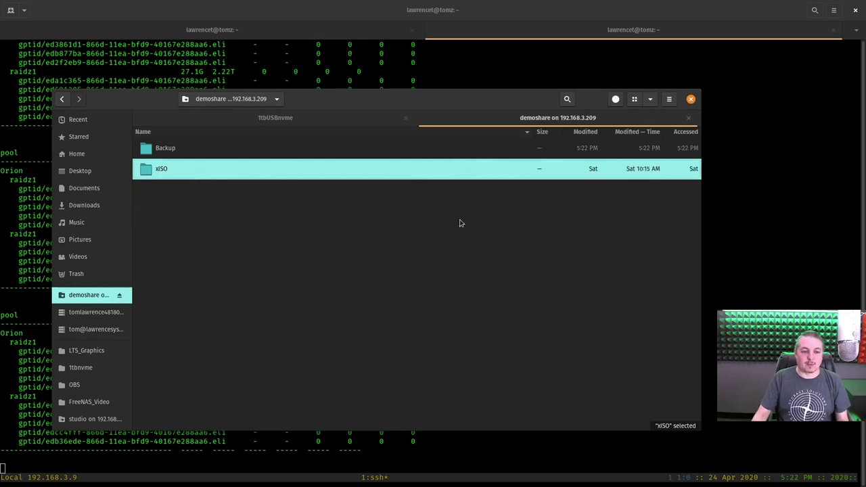
# Step: View the properties of the ISO folder on 1tbUSBnvme to check its total size
pyautogui.click(445, 286)
pyautogui.click(277, 117)
pyautogui.click(165, 214)
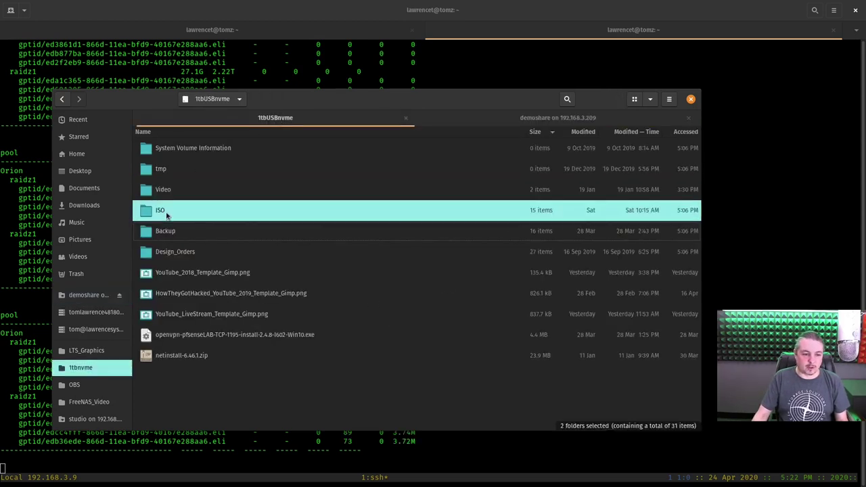
pyautogui.rightClick(167, 215)
pyautogui.click(232, 383)
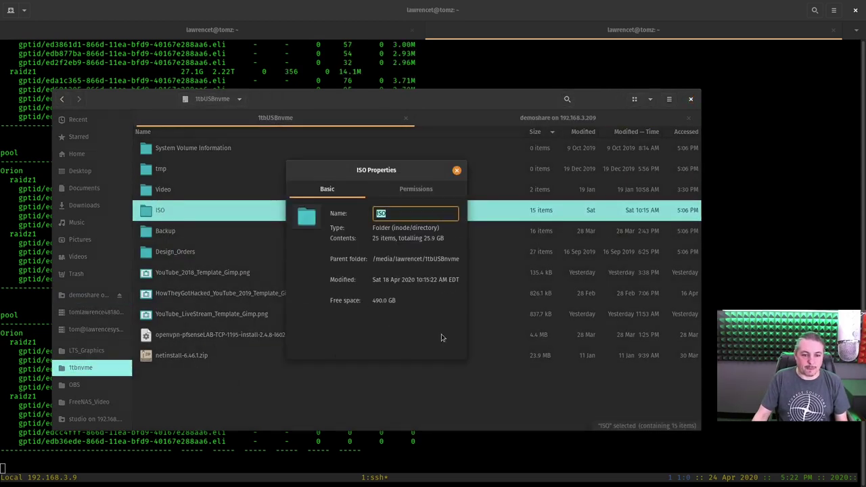
pyautogui.press('Escape')
# Step: Copy only the ISO folder from 1tbUSBnvme into demoshare on 192.168.3.209
pyautogui.rightClick(169, 215)
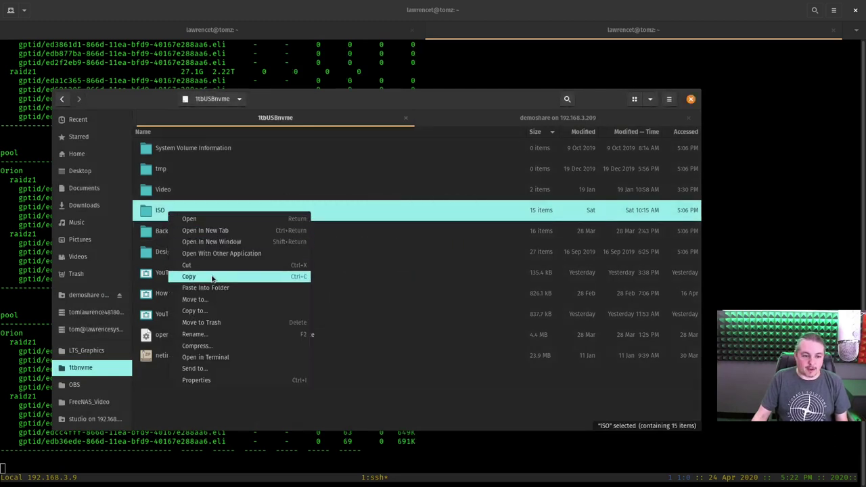
pyautogui.click(176, 277)
pyautogui.click(552, 122)
pyautogui.rightClick(234, 232)
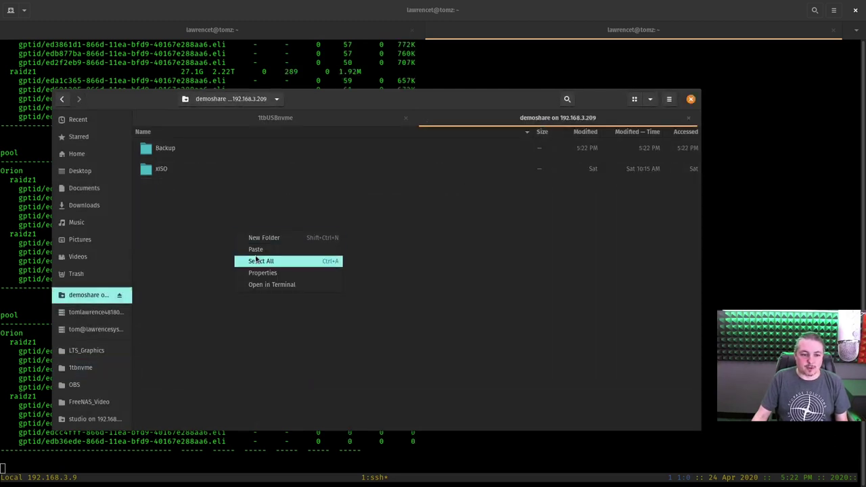
pyautogui.click(255, 250)
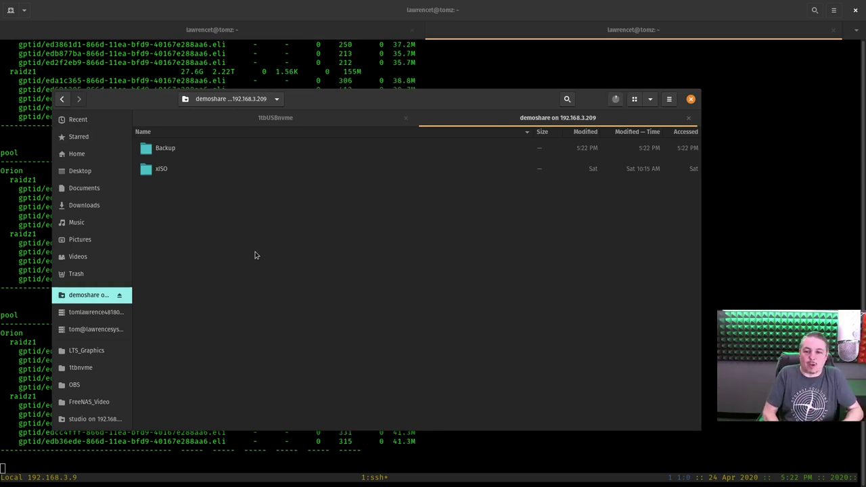
# Step: Check and cancel the ISO folder copy, hide the file manager and stop the pool statistics in the terminal
pyautogui.click(615, 99)
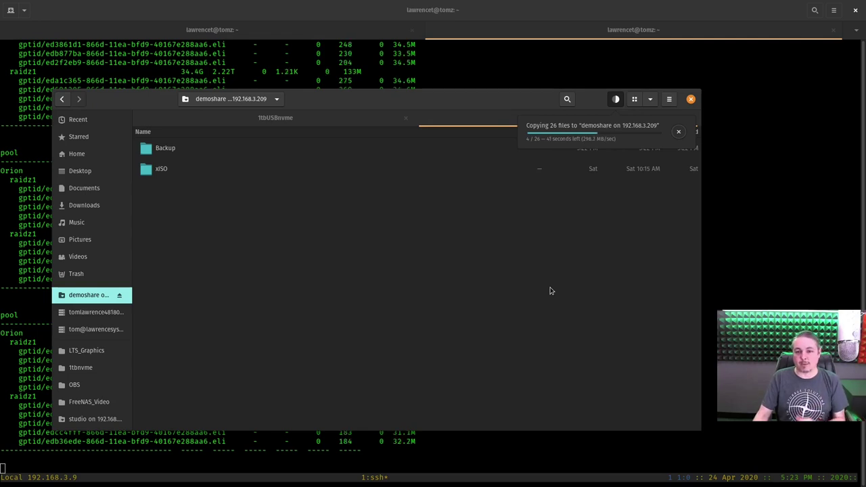
pyautogui.click(679, 131)
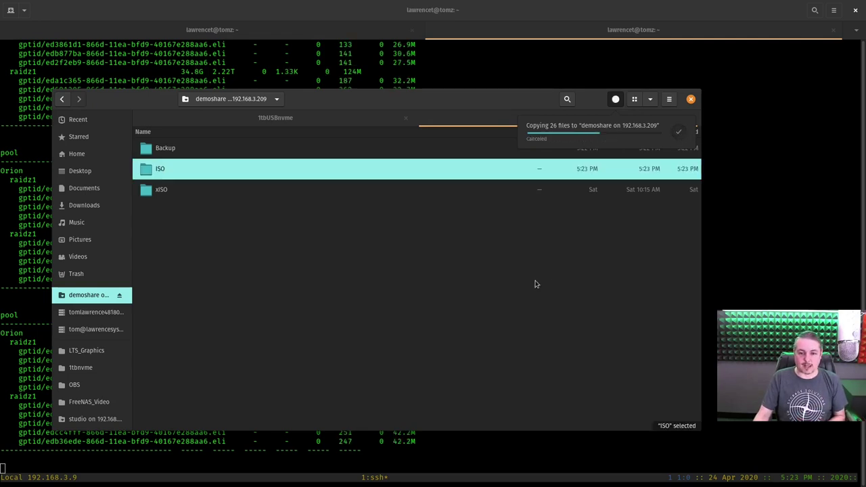
pyautogui.click(412, 327)
pyautogui.press('super+h')
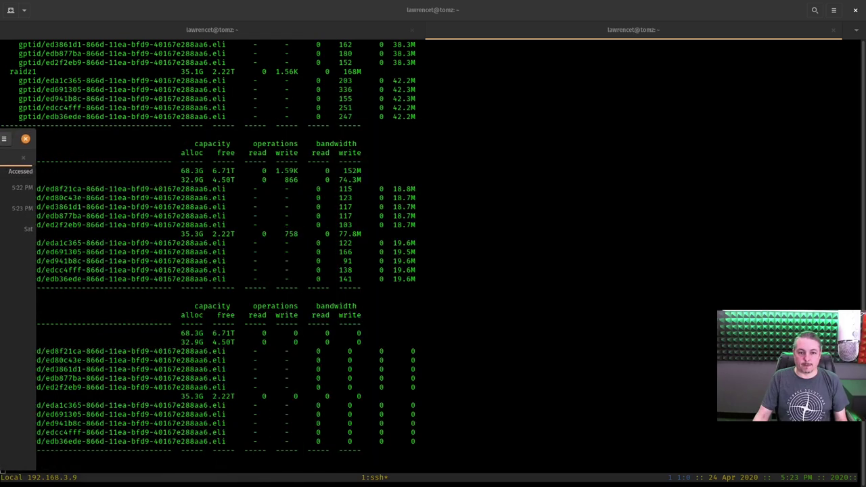
pyautogui.hotkey('ctrl', 'c')
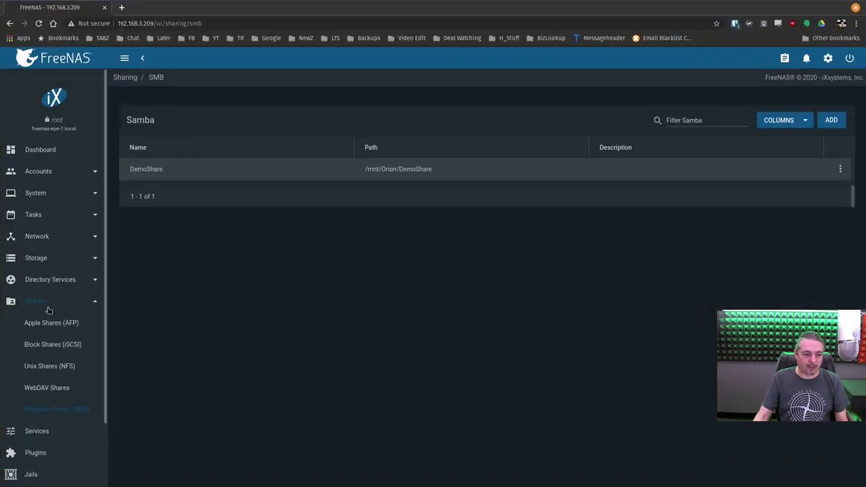
# Step: Switch to the FreeNAS web interface in the browser and view the list of storage pools
pyautogui.click(36, 260)
pyautogui.click(33, 279)
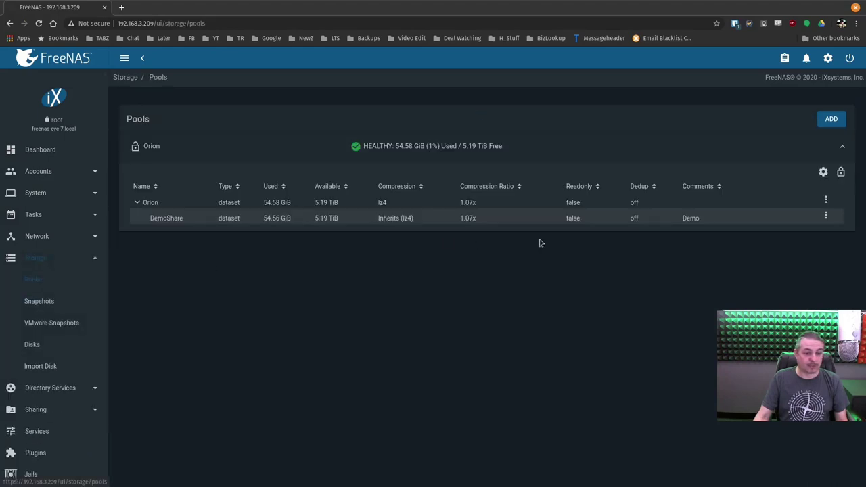
# Step: Set up the export of the Orion pool to destroy its data and delete its share configuration, confirming with the pool name Orion
pyautogui.click(822, 173)
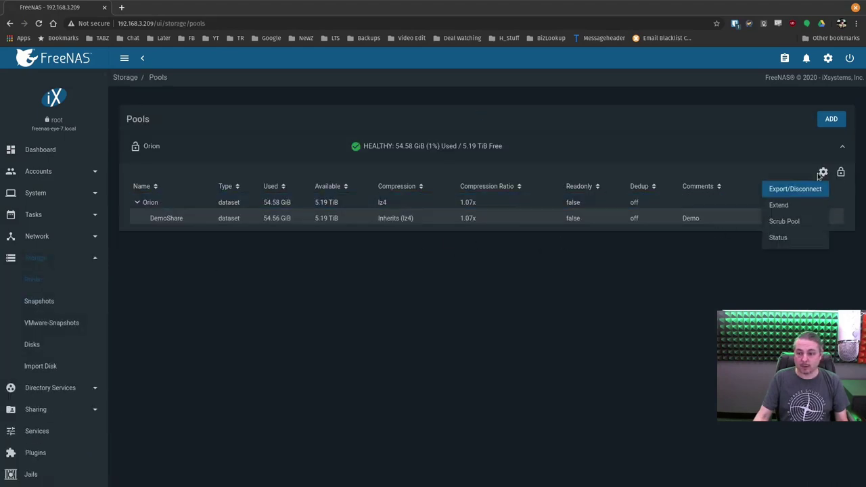
pyautogui.click(806, 193)
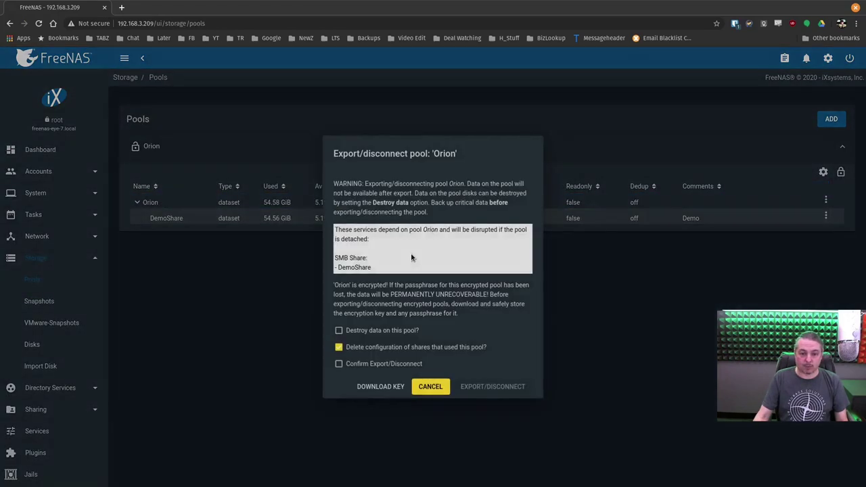
pyautogui.click(354, 331)
pyautogui.click(366, 365)
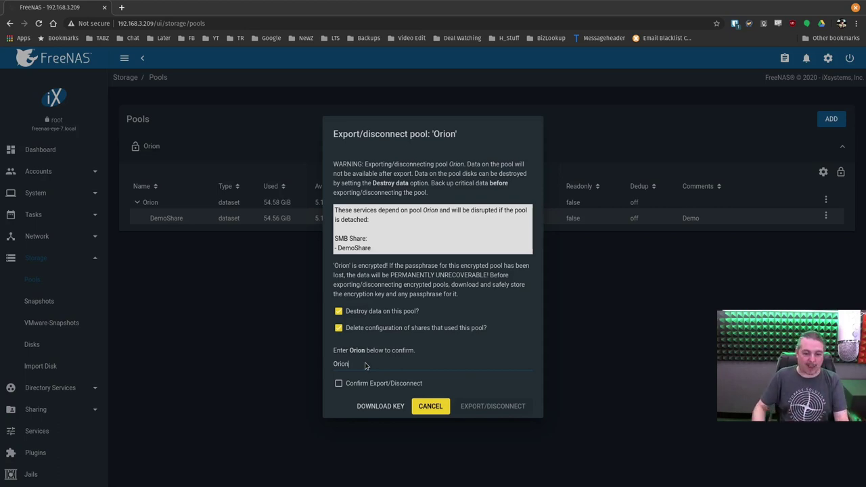
pyautogui.click(364, 383)
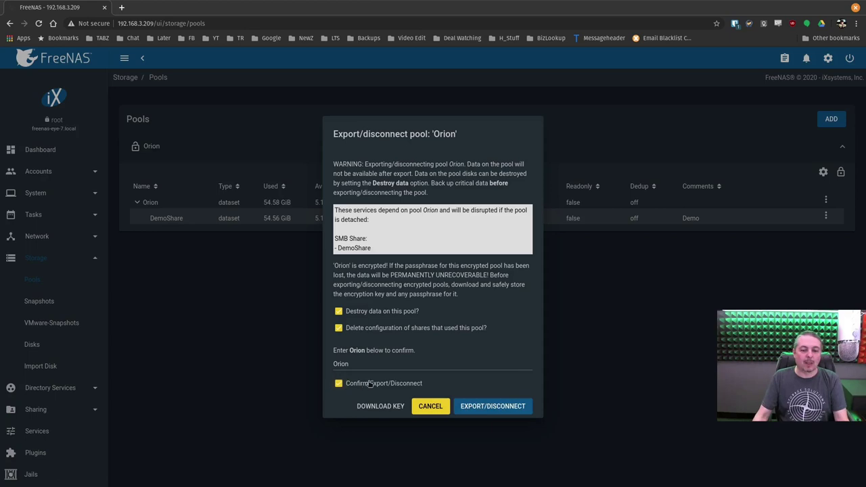
pyautogui.click(399, 313)
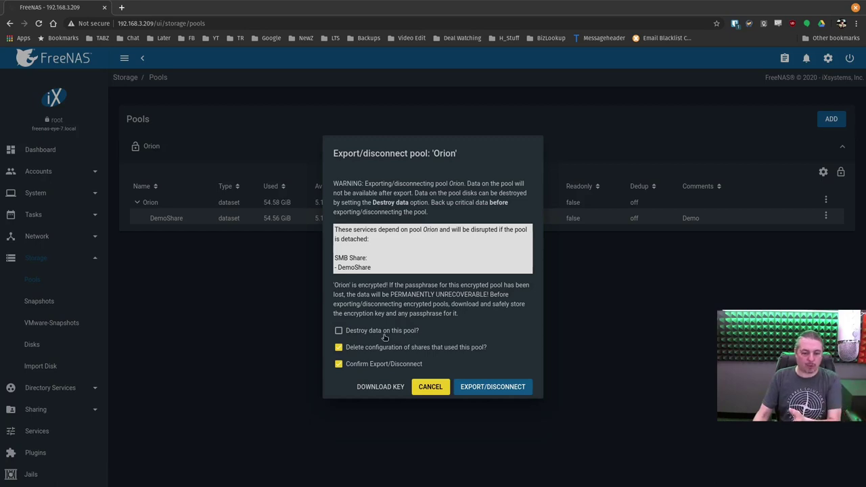
pyautogui.click(383, 332)
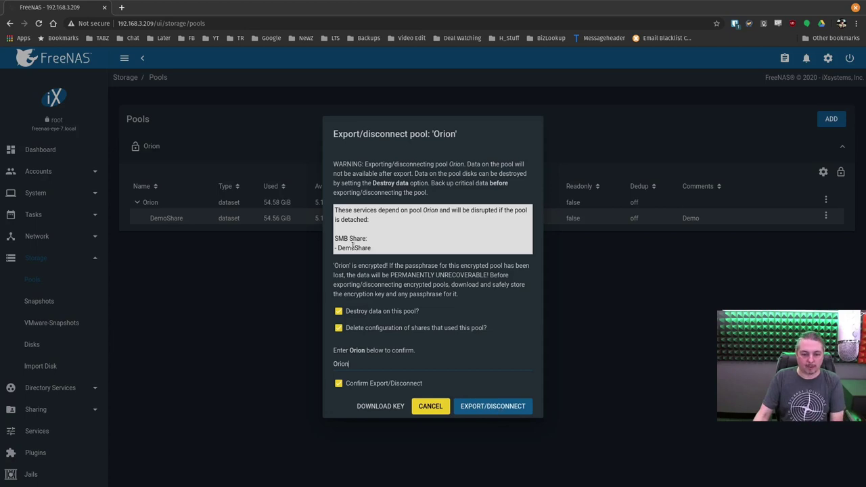
pyautogui.moveTo(335, 240); pyautogui.dragTo(383, 254)
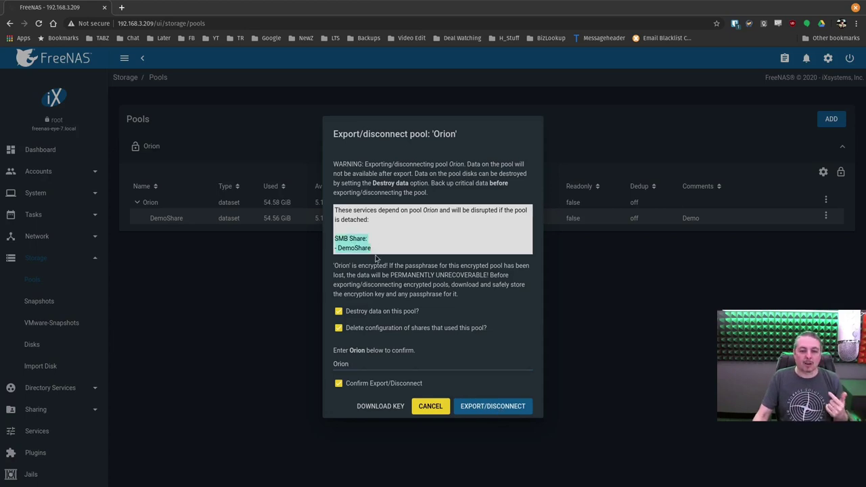
# Step: Export and disconnect the Orion pool, restarting the dependent services to continue
pyautogui.click(493, 408)
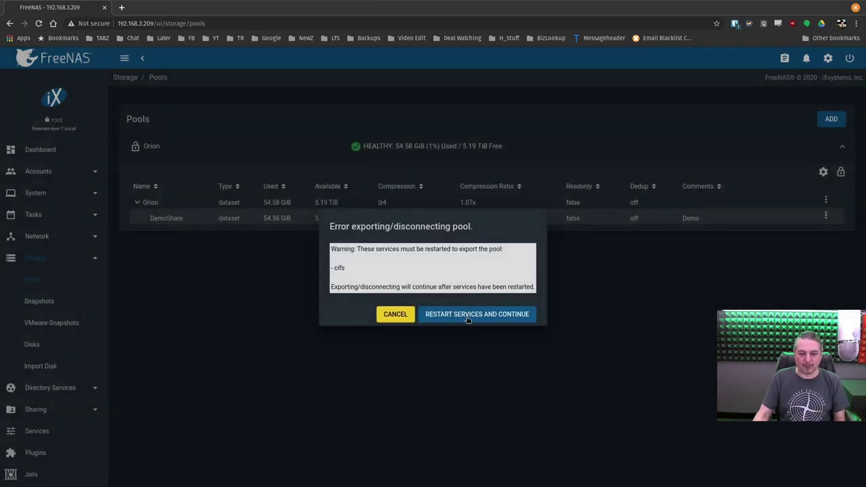
pyautogui.click(467, 316)
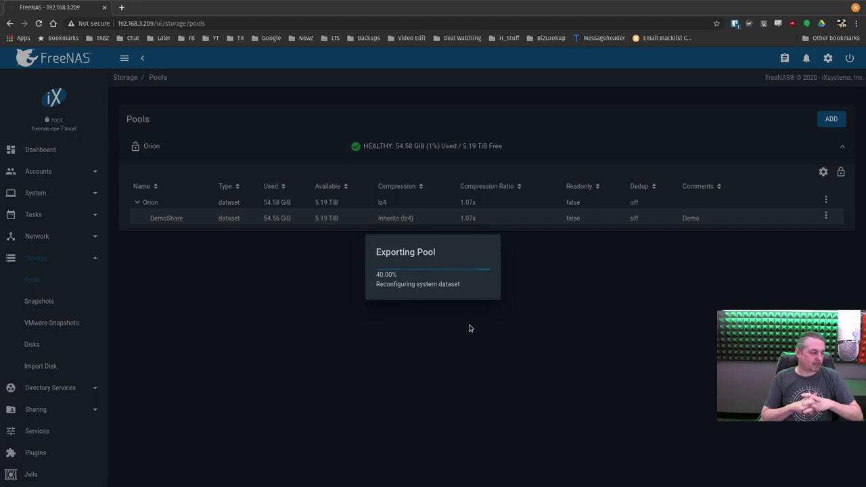
pyautogui.click(518, 311)
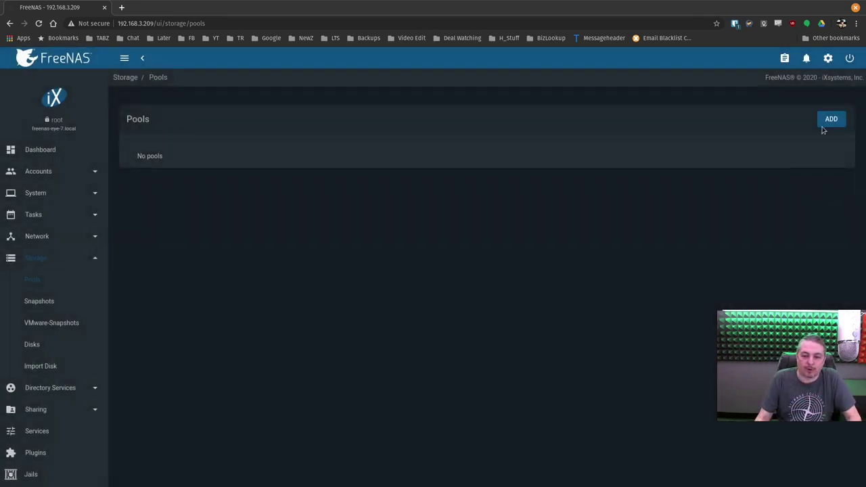
# Step: Start a new pool named OrizonZ2 using the suggested Raid-z2 layout for the five 931.51 GiB disks
pyautogui.click(829, 120)
pyautogui.click(231, 214)
pyautogui.click(238, 185)
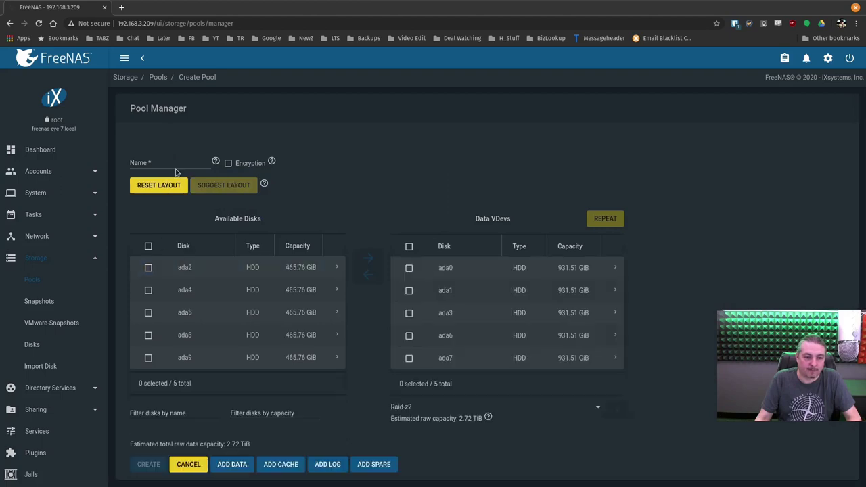
pyautogui.click(175, 163)
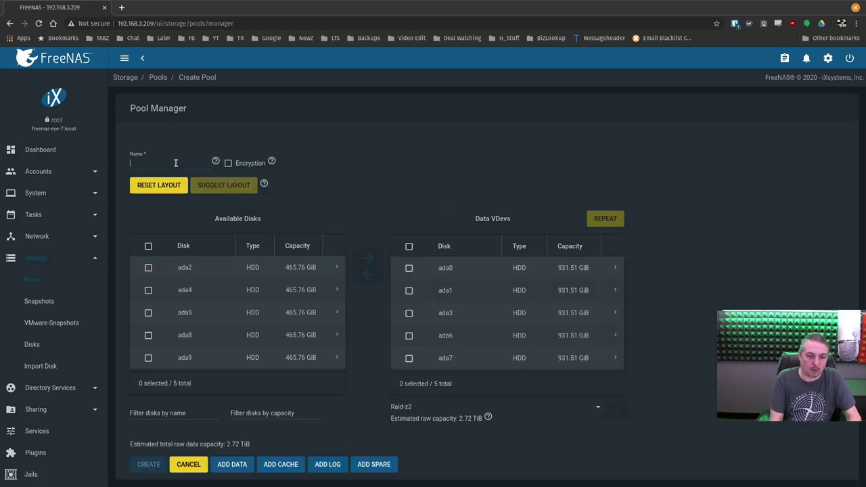
pyautogui.write('orizonZ2')
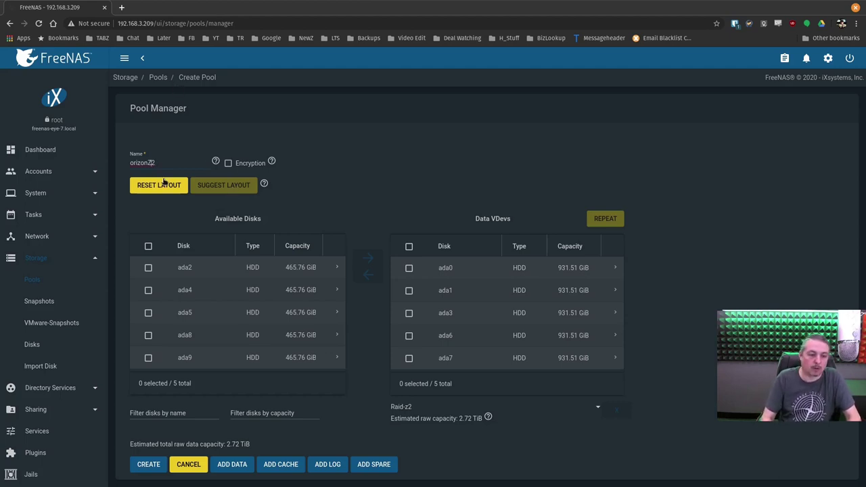
pyautogui.write('O')
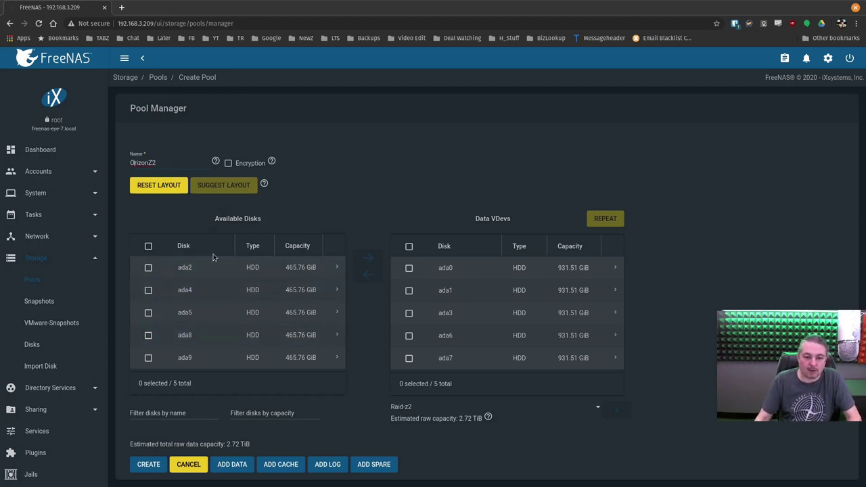
# Step: Add a second Raid-z2 data vdev containing the five 465.76 GiB disks: ada2, ada4, ada5, ada8 and ada9
pyautogui.click(231, 464)
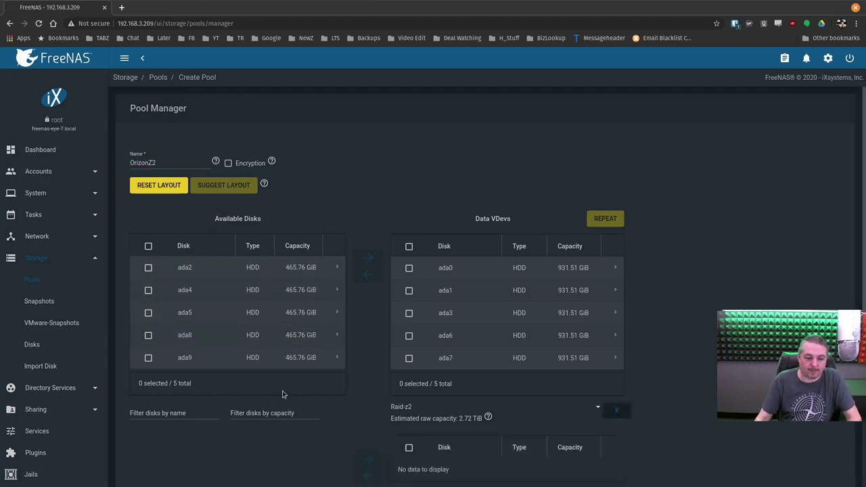
pyautogui.scroll(-2, 283, 394)
pyautogui.click(148, 140)
pyautogui.click(363, 353)
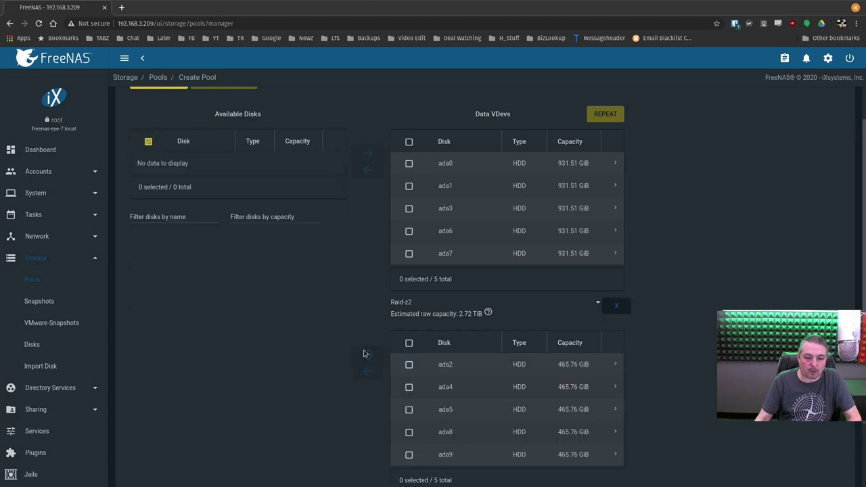
pyautogui.scroll(-2, 455, 291)
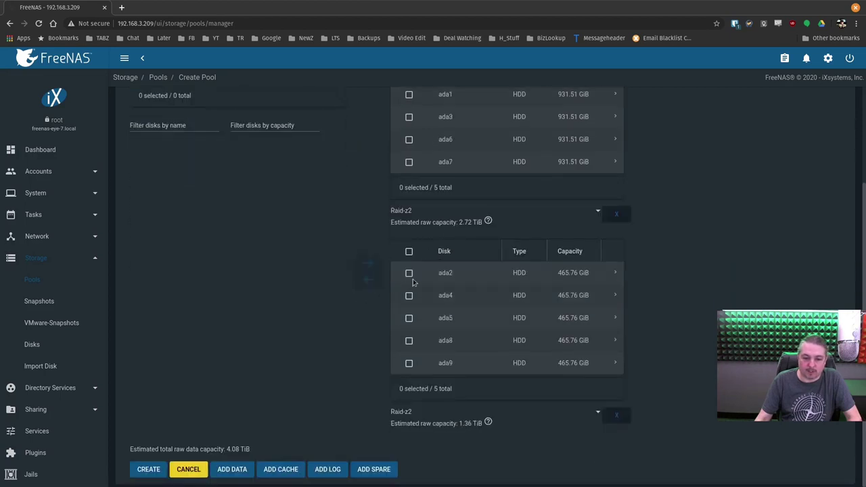
pyautogui.scroll(5, 180, 302)
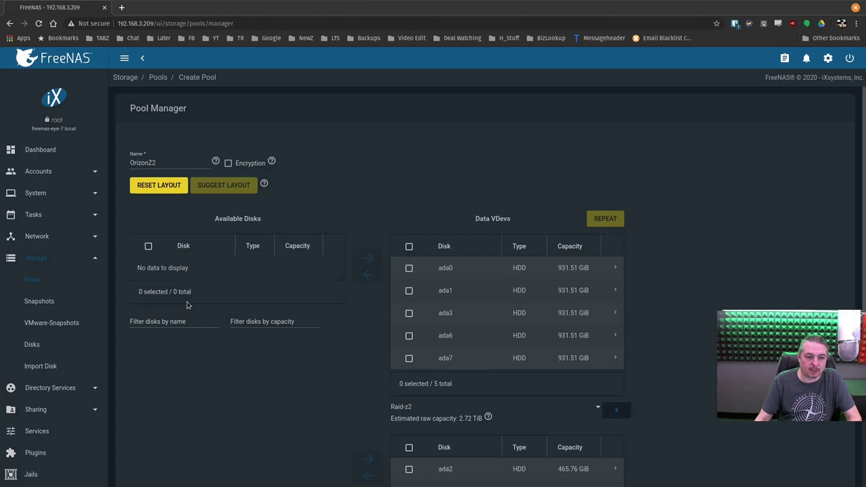
# Step: Enable encryption for the OrizonZ2 pool and acknowledge the key backup warning
pyautogui.click(250, 163)
pyautogui.click(332, 293)
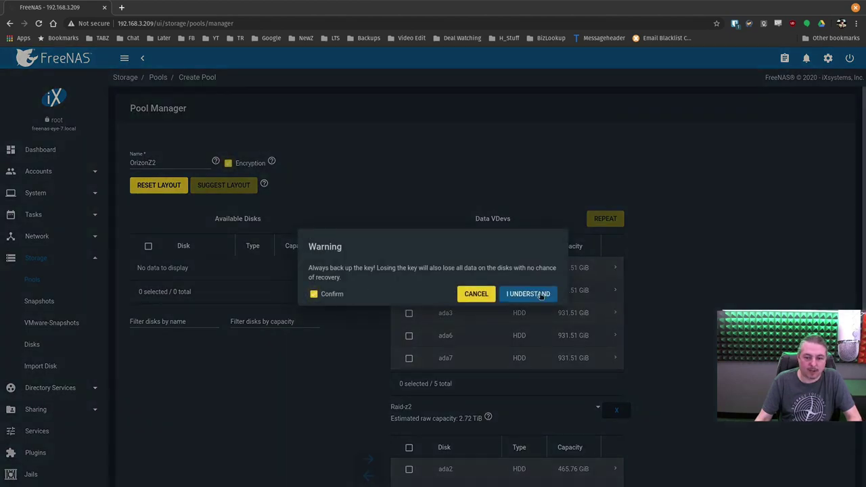
pyautogui.click(534, 294)
# Step: Create the OrizonZ2 pool, confirm the creation and download its encryption key
pyautogui.scroll(-4, 278, 310)
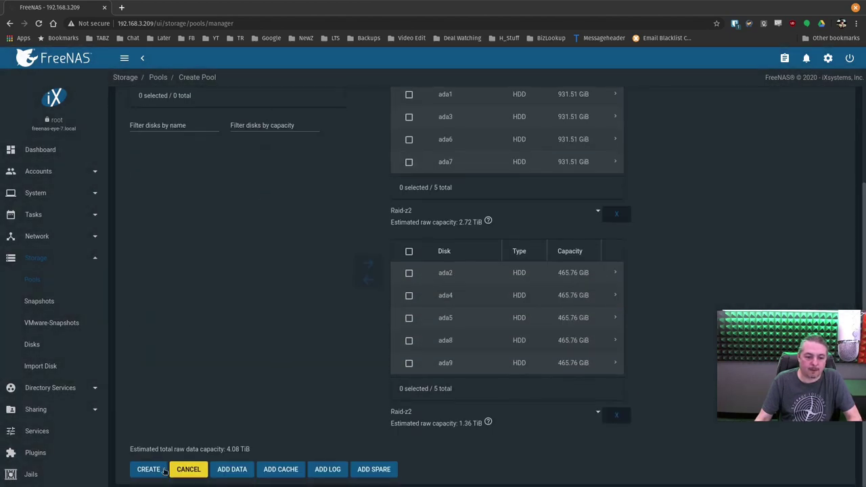
pyautogui.click(156, 469)
pyautogui.click(377, 290)
pyautogui.click(494, 289)
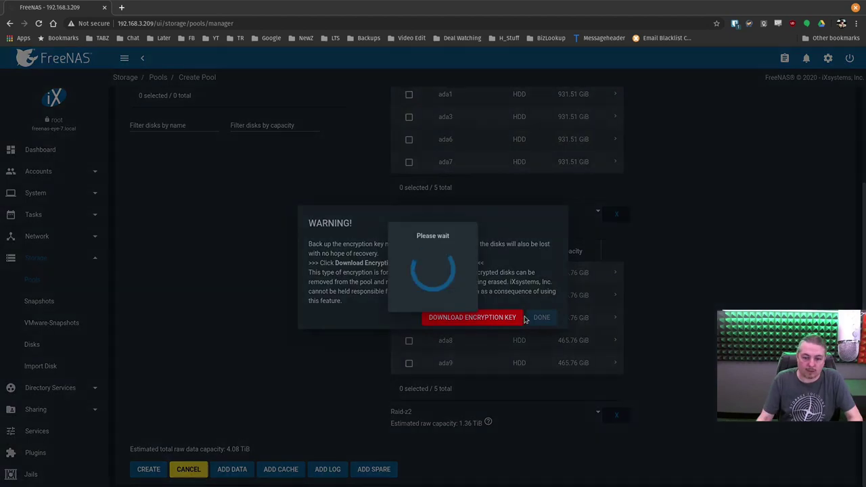
pyautogui.click(519, 318)
pyautogui.click(541, 318)
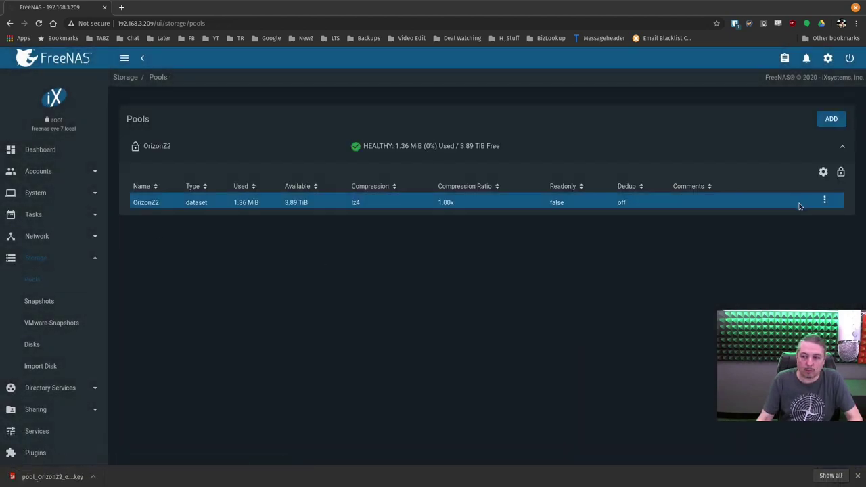
# Step: Add a dataset named demoz2 to the OrizonZ2 pool with the comment "demo Z2 share"
pyautogui.click(825, 200)
pyautogui.click(805, 217)
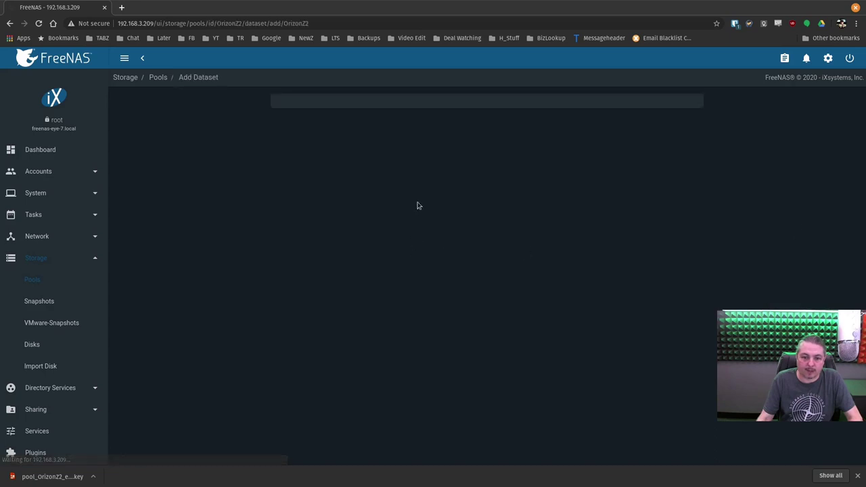
pyautogui.write('demoz2')
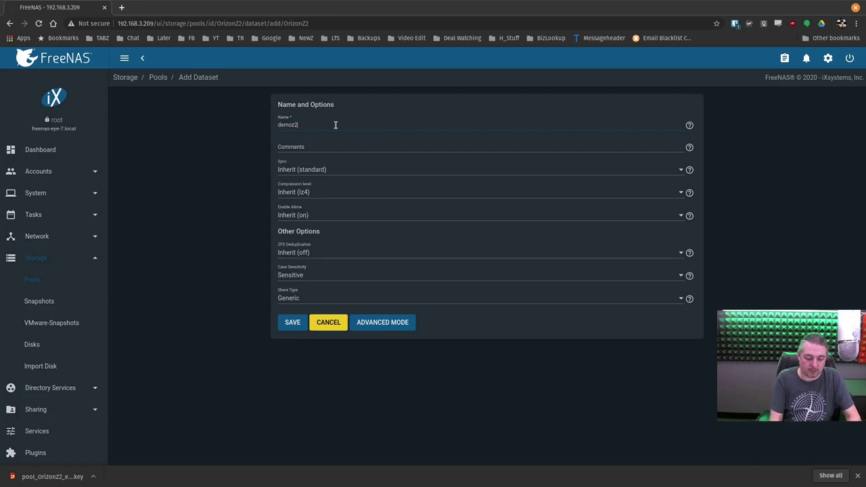
pyautogui.press('Tab')
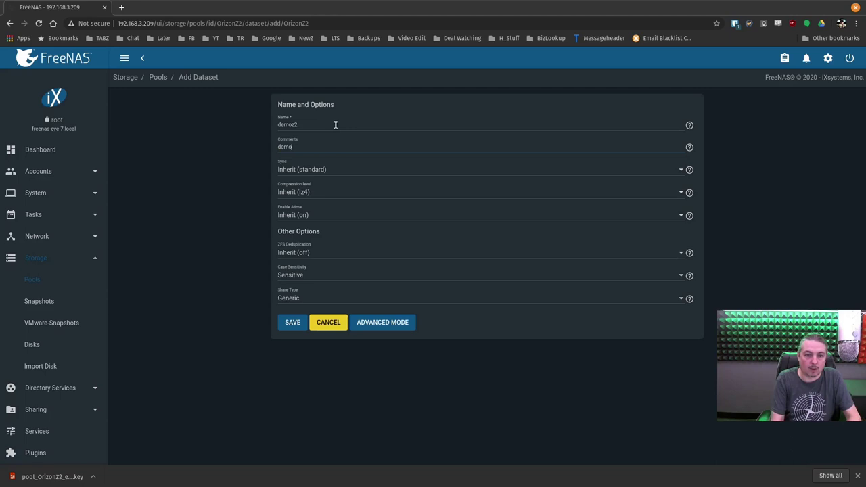
pyautogui.write('demo Z2 share')
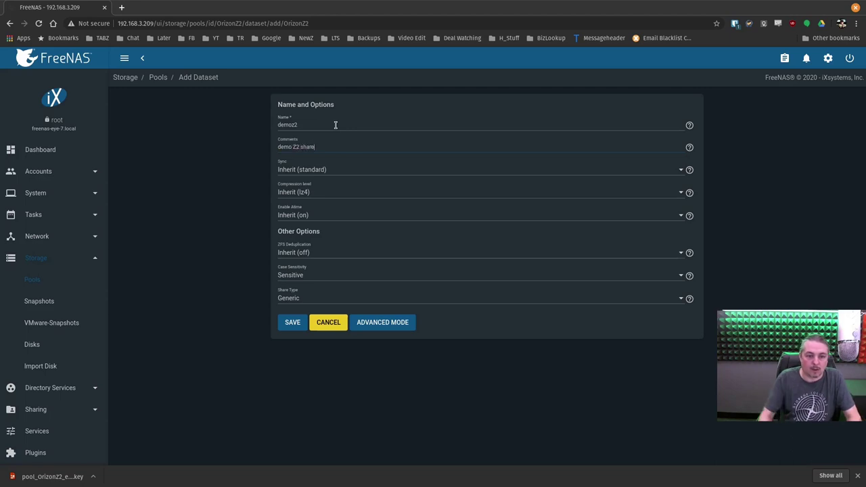
pyautogui.click(292, 323)
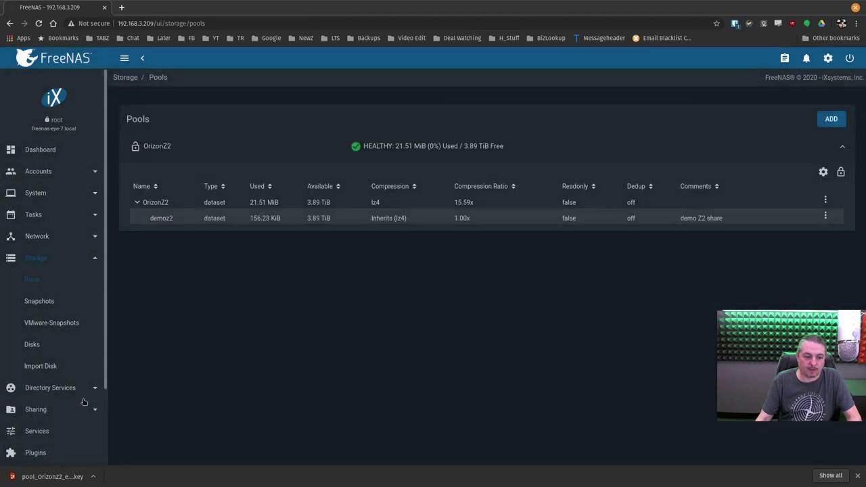
# Step: Start a new Windows (SMB) share for the path /mnt/OrizonZ2/demoz2 and name it demoshare
pyautogui.click(84, 402)
pyautogui.scroll(-2, 78, 271)
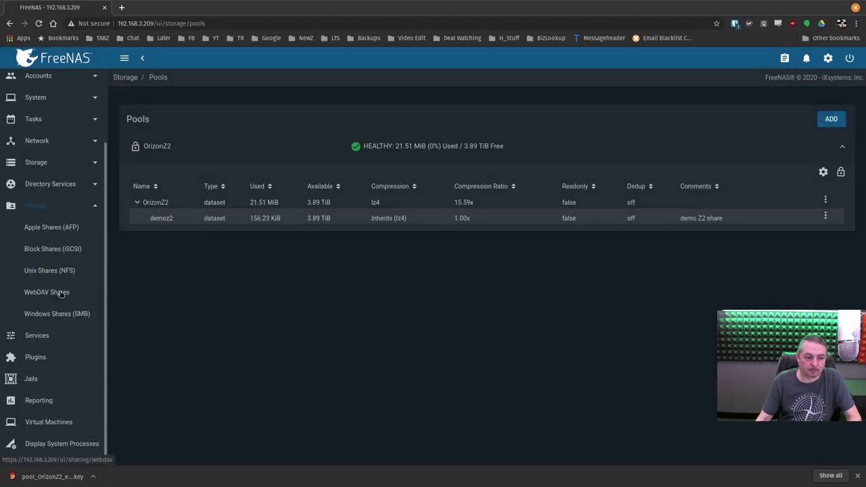
pyautogui.click(61, 312)
pyautogui.click(834, 120)
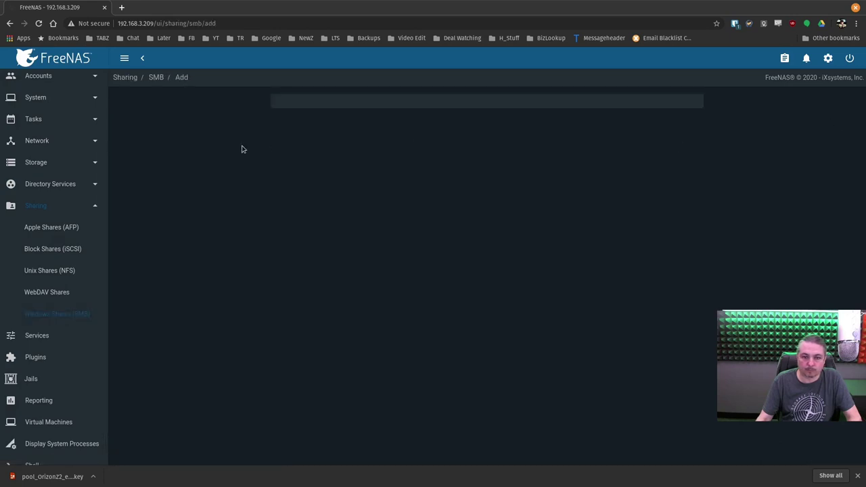
pyautogui.click(297, 134)
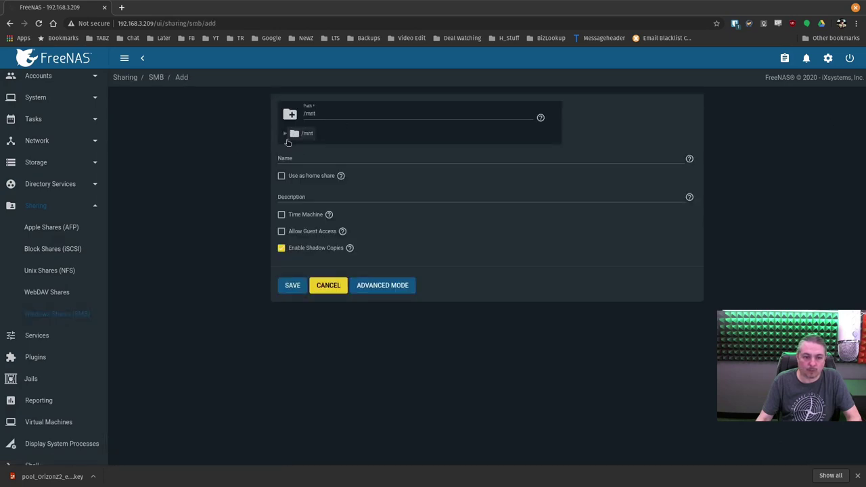
pyautogui.click(283, 135)
pyautogui.click(293, 148)
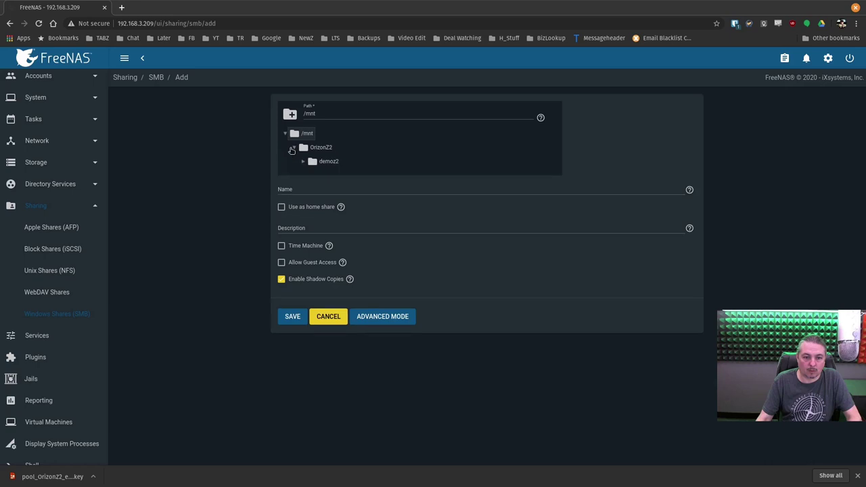
pyautogui.click(325, 162)
pyautogui.click(332, 188)
pyautogui.write('demoshare')
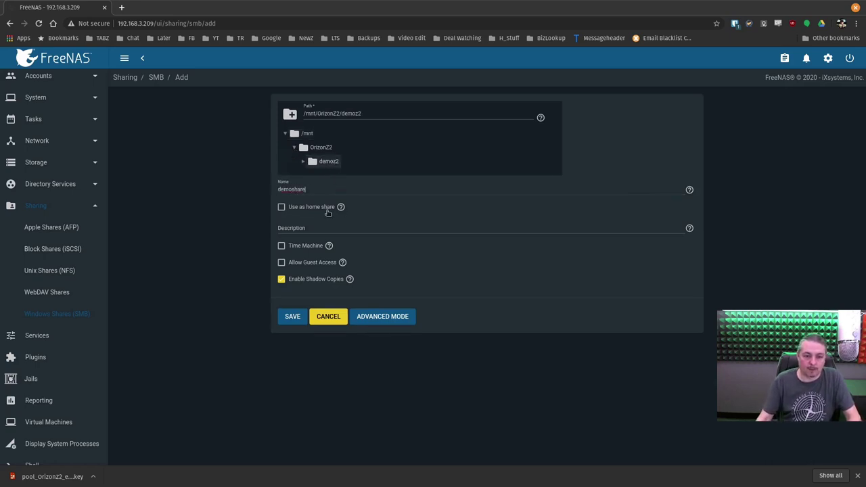
# Step: Enable Allow Guest Access and Only Allow Guest Access in the advanced options of the demoshare share and save it
pyautogui.click(383, 316)
pyautogui.scroll(-3, 381, 277)
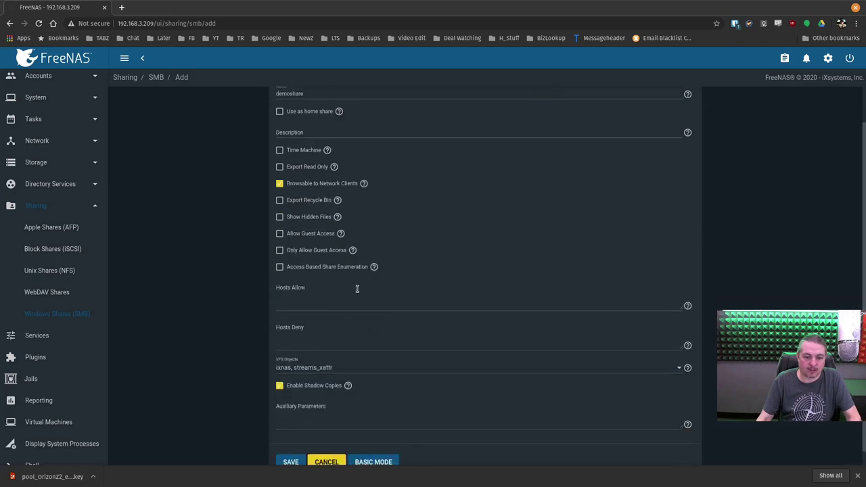
pyautogui.click(315, 237)
pyautogui.scroll(-1, 336, 274)
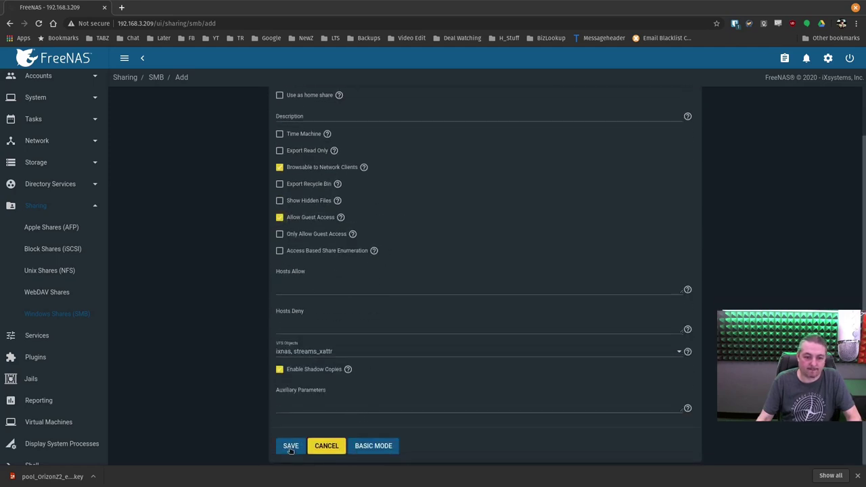
pyautogui.click(306, 234)
pyautogui.click(290, 447)
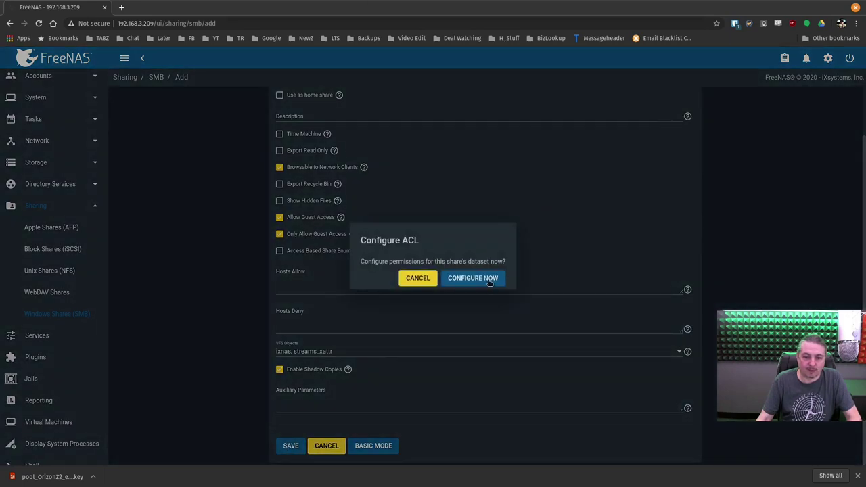
# Step: Configure the share's dataset permissions now, setting the default ACL option to OPEN, and save the ACL
pyautogui.click(486, 279)
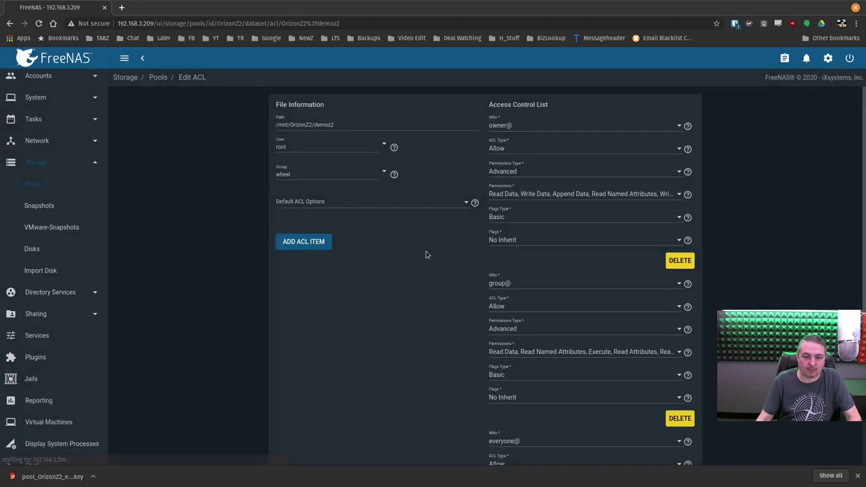
pyautogui.click(300, 204)
pyautogui.click(295, 206)
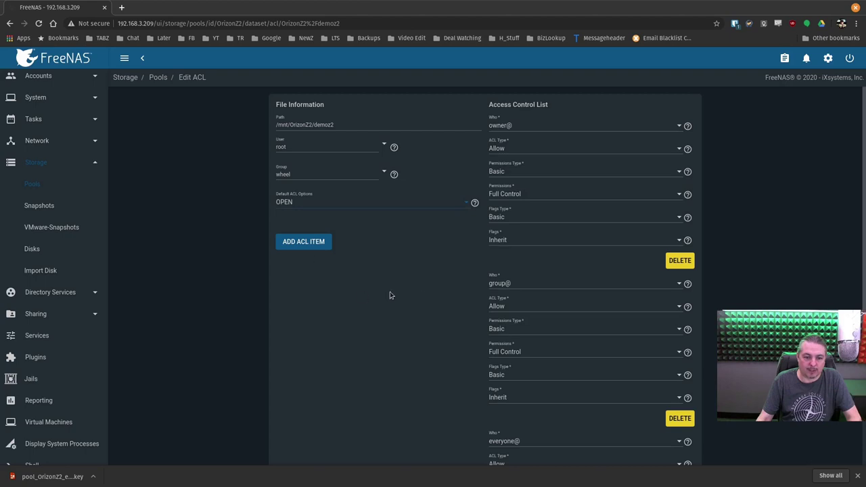
pyautogui.scroll(-5, 437, 305)
pyautogui.click(297, 447)
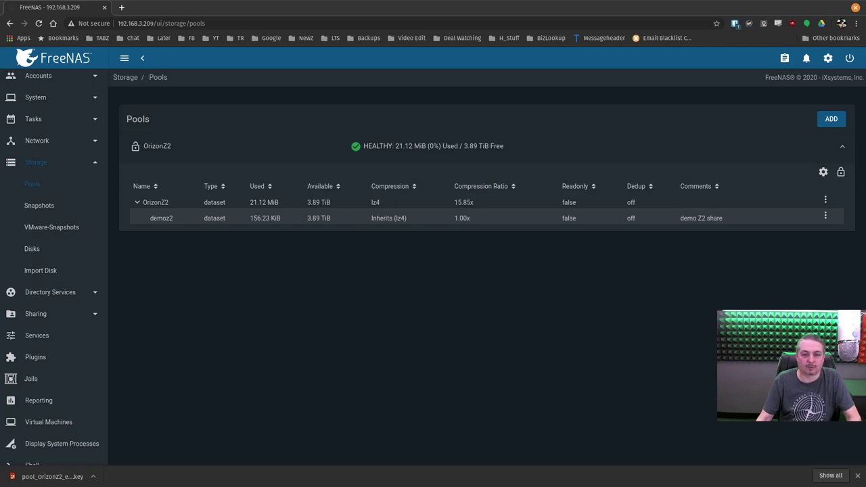
# Step: Switch to the file manager, create a folder named x in demoshare, open it and return to the share's root
pyautogui.hotkey('alt', 'Tab')
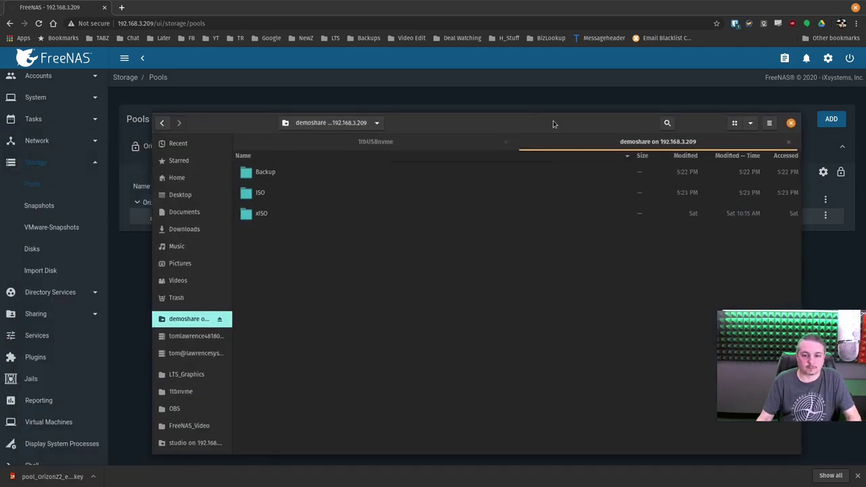
pyautogui.click(553, 120)
pyautogui.click(553, 121)
pyautogui.press('Escape')
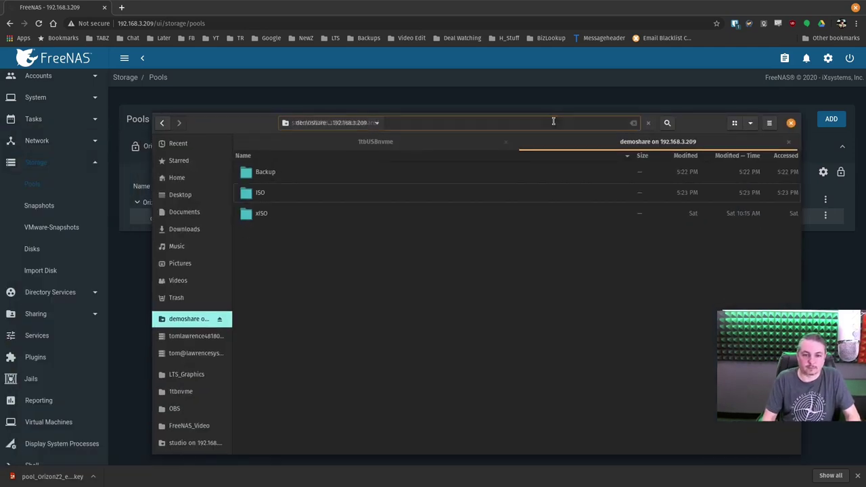
pyautogui.rightClick(376, 285)
pyautogui.write('x')
pyautogui.press('Return')
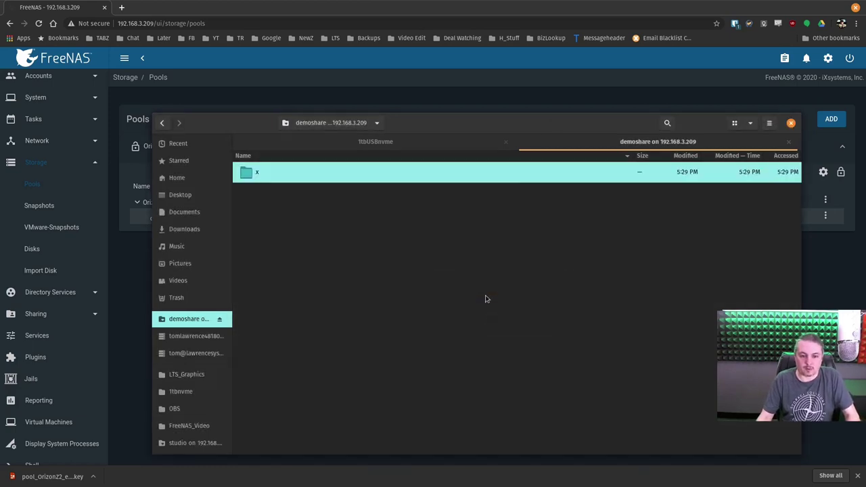
pyautogui.press('Return')
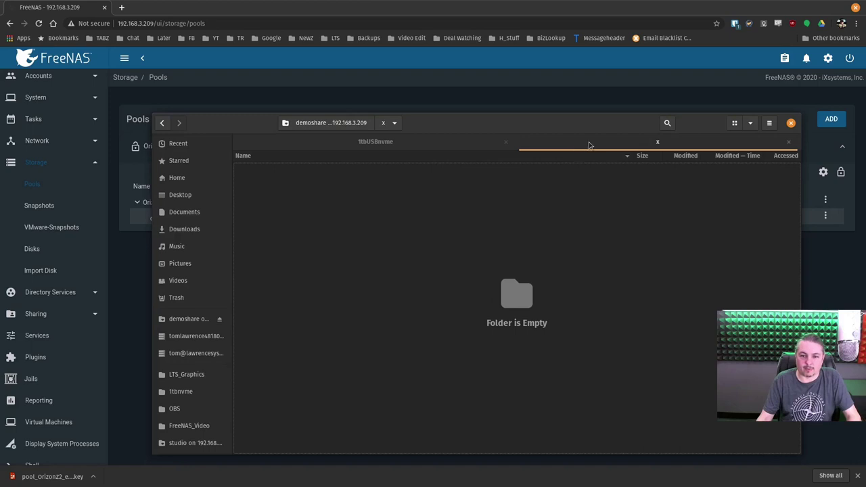
pyautogui.click(366, 124)
# Step: Copy the ISO and Backup folders from 1tbUSBnvme and paste them into demoshare
pyautogui.click(365, 142)
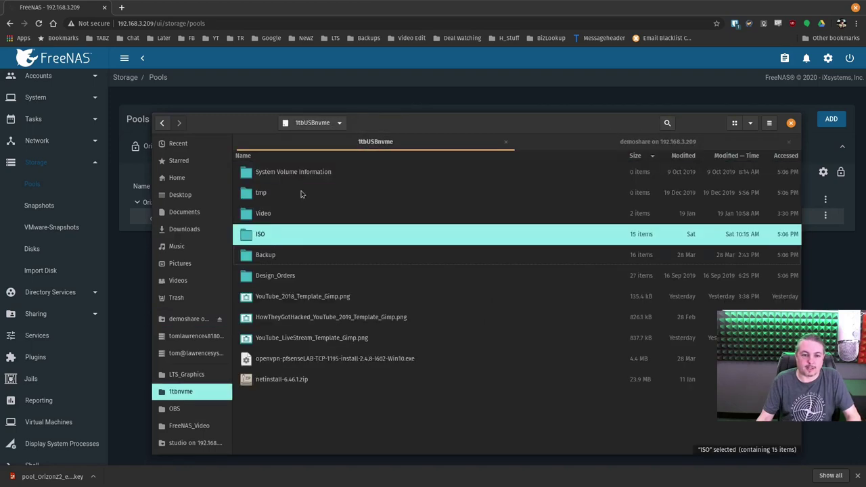
pyautogui.keyDown('ctrl'); pyautogui.click(270, 254); pyautogui.keyUp('ctrl')
pyautogui.rightClick(271, 255)
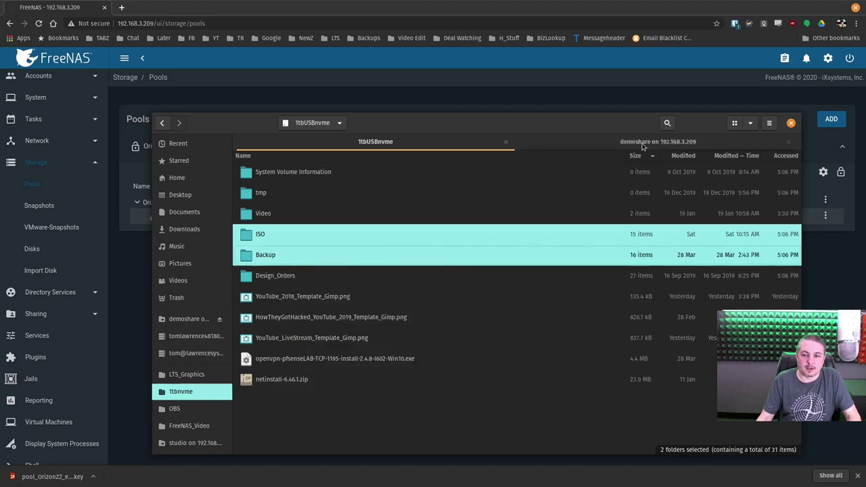
pyautogui.click(311, 330)
pyautogui.click(658, 142)
pyautogui.click(383, 259)
pyautogui.rightClick(383, 259)
pyautogui.click(417, 276)
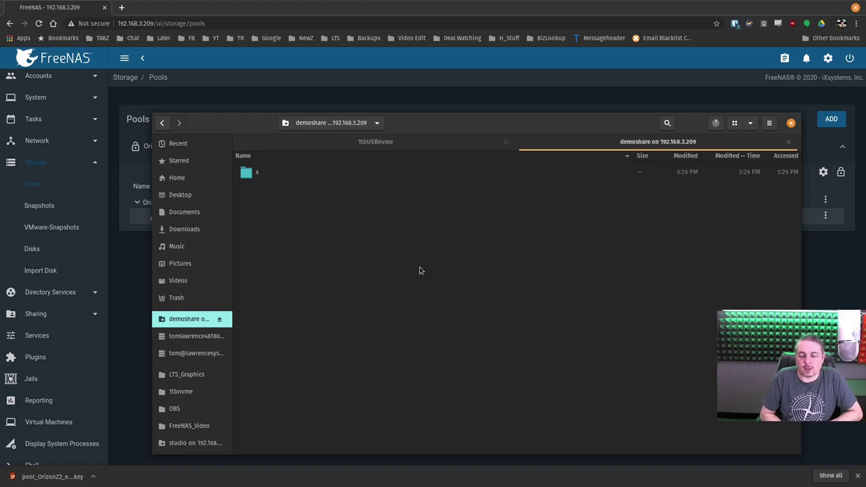
# Step: Check the progress and transfer speed of the running copy to demoshare
pyautogui.click(715, 126)
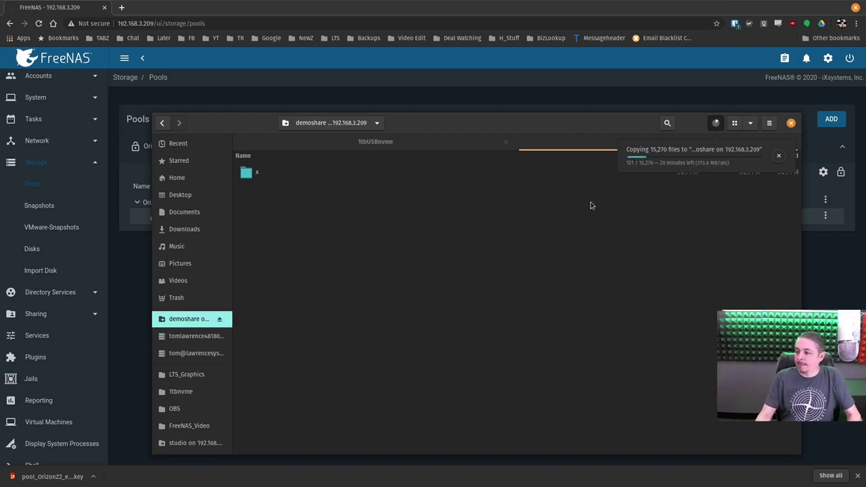
pyautogui.click(717, 123)
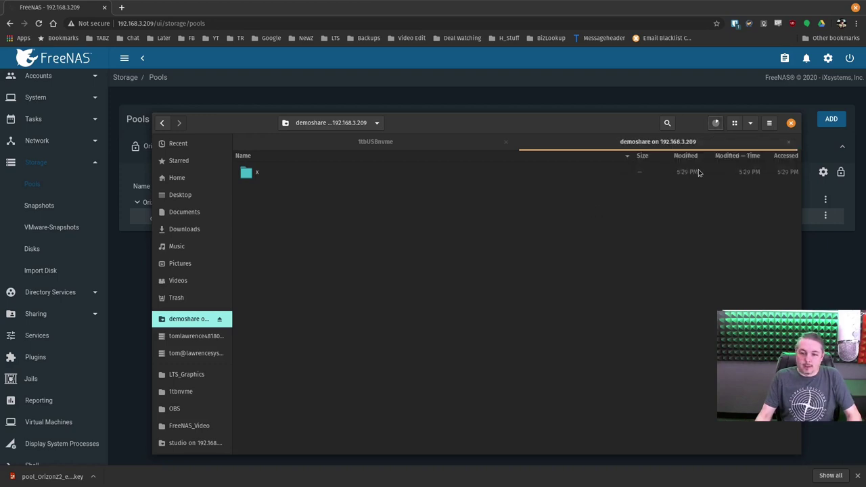
pyautogui.click(719, 124)
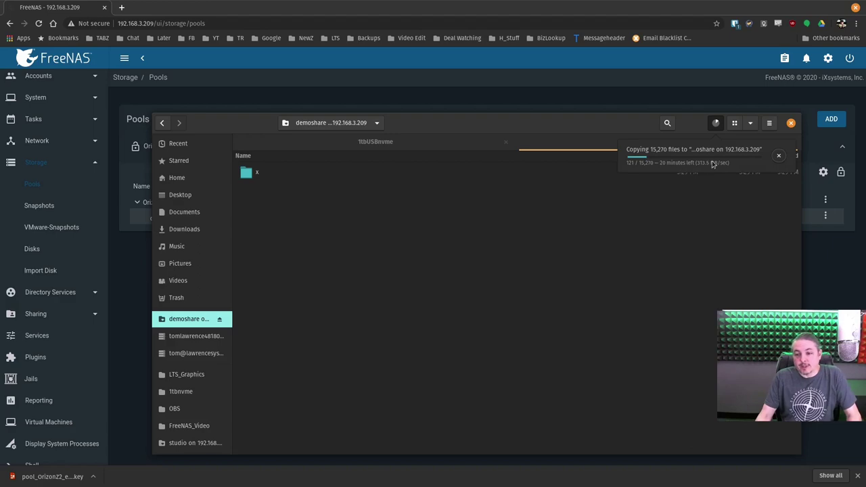
pyautogui.click(450, 268)
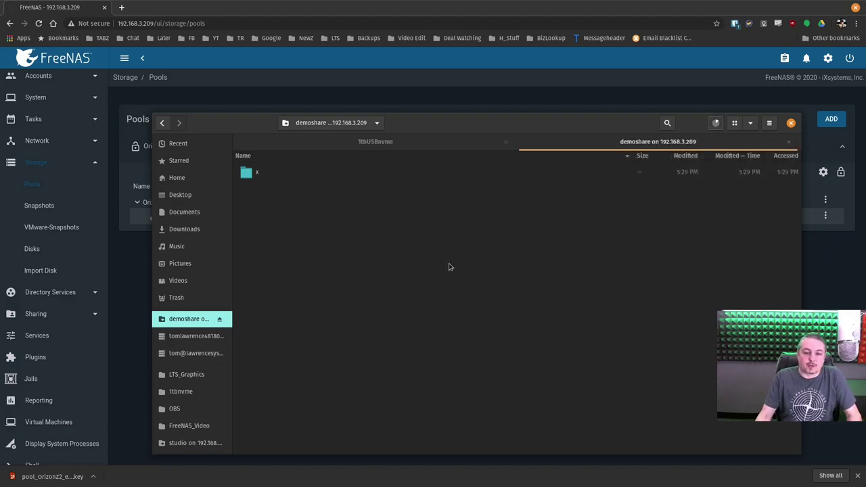
# Step: Switch to FreeNAS in the browser and examine the memory, OrizonZ2 pool and network interface details on the dashboard
pyautogui.press('super')
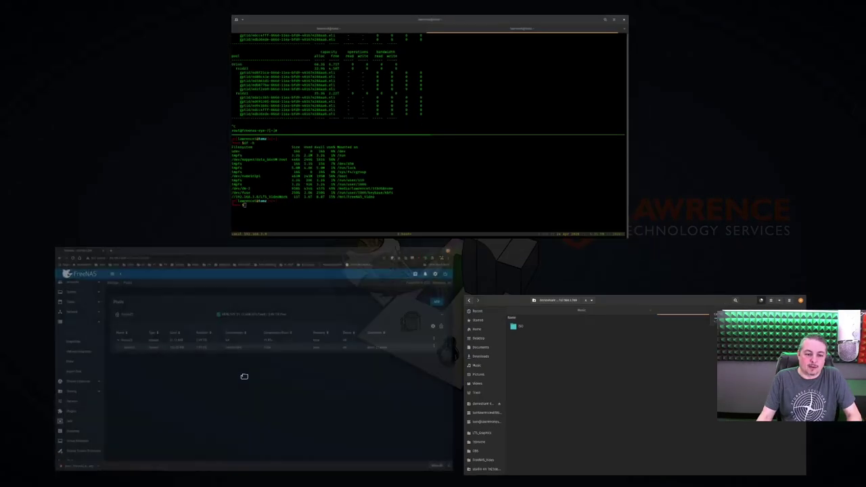
pyautogui.click(126, 413)
pyautogui.scroll(2, 62, 121)
pyautogui.click(48, 132)
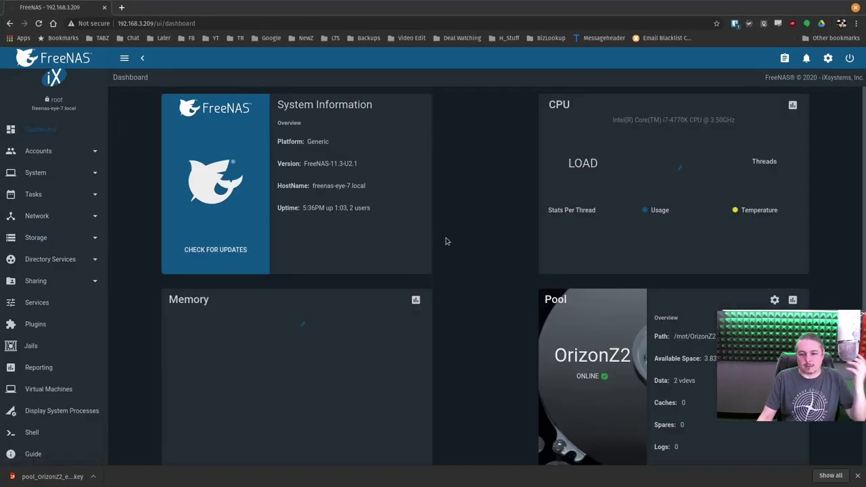
pyautogui.scroll(-2, 445, 242)
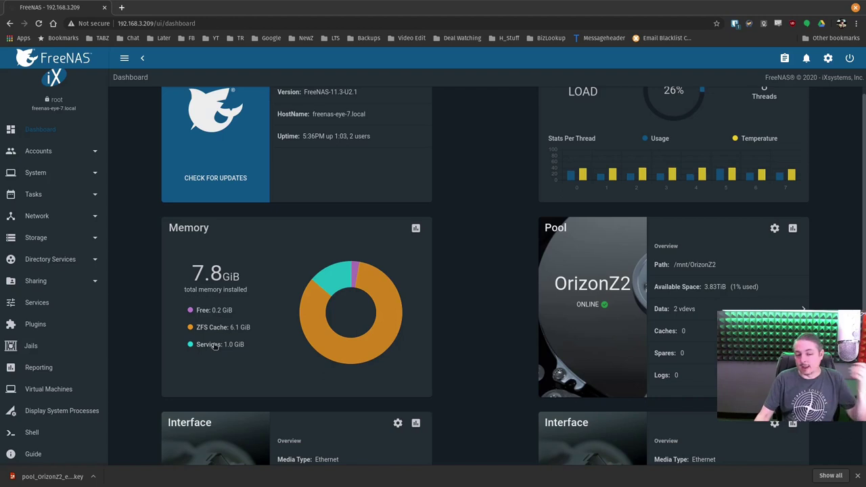
pyautogui.moveTo(193, 274); pyautogui.dragTo(236, 278)
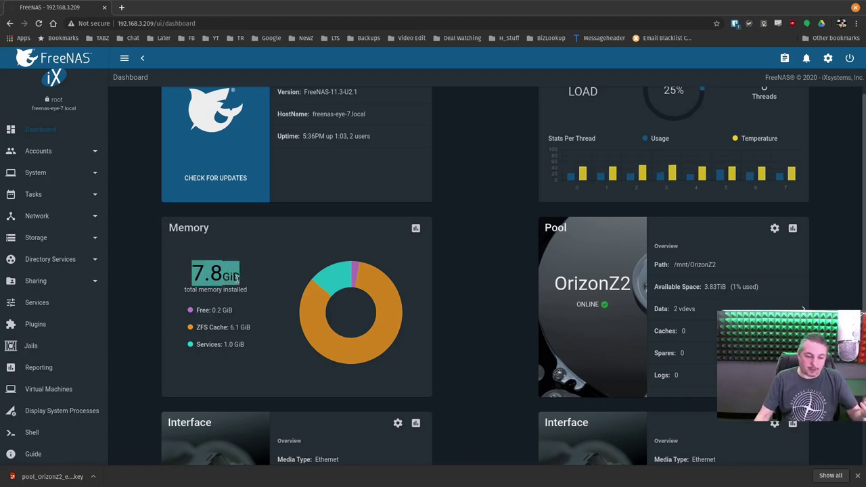
pyautogui.scroll(-2, 318, 325)
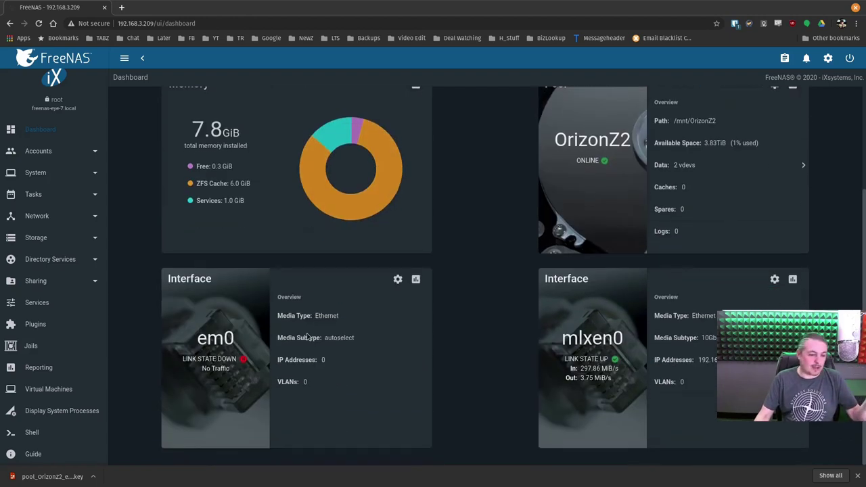
# Step: Open the ZFS reports and examine the ARC size, hit ratio and request graphs
pyautogui.click(50, 287)
pyautogui.click(51, 287)
pyautogui.scroll(1, 55, 290)
pyautogui.scroll(3, 438, 284)
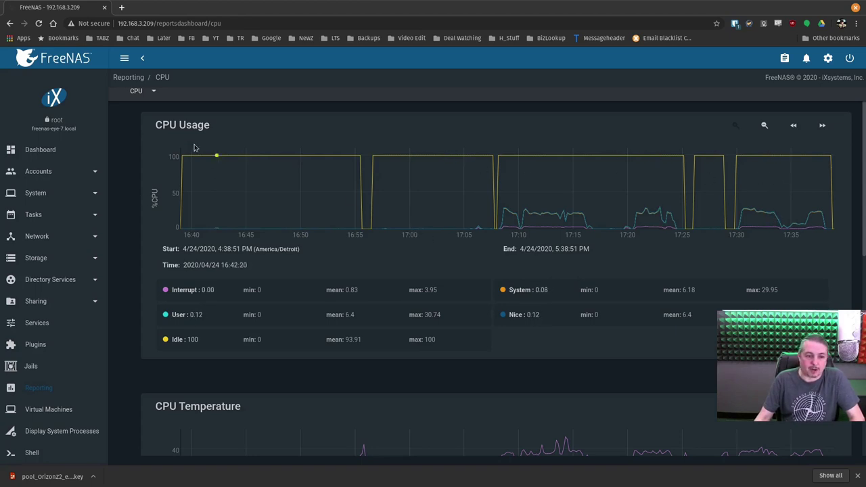
pyautogui.click(149, 94)
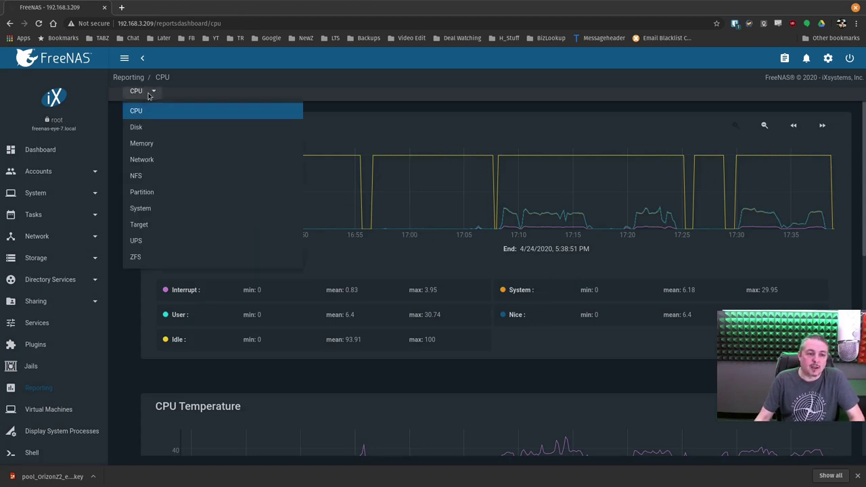
pyautogui.click(139, 257)
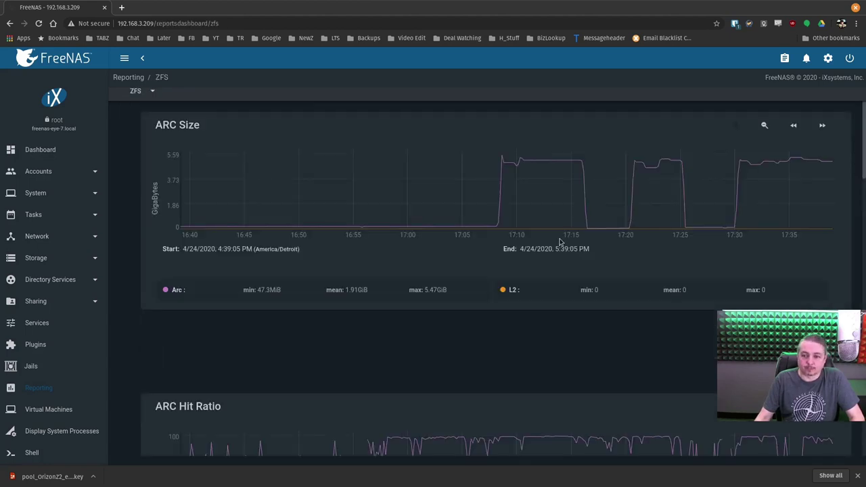
pyautogui.scroll(-5, 325, 228)
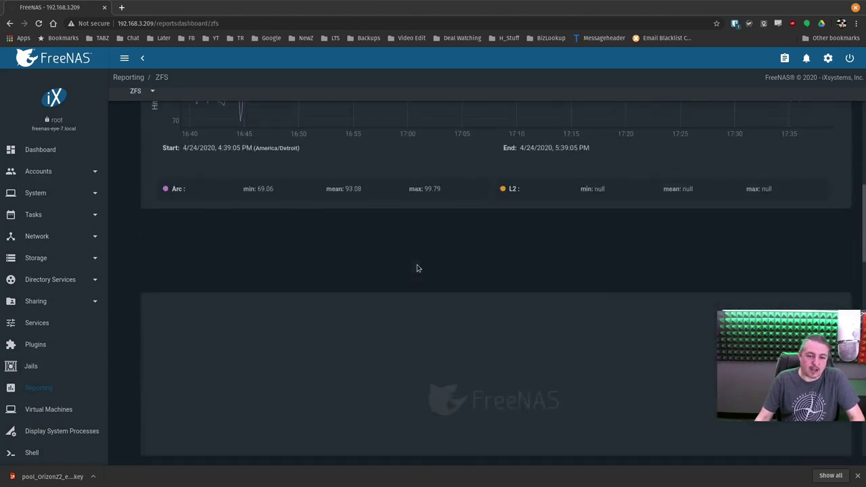
pyautogui.scroll(-3, 417, 268)
pyautogui.scroll(4, 416, 270)
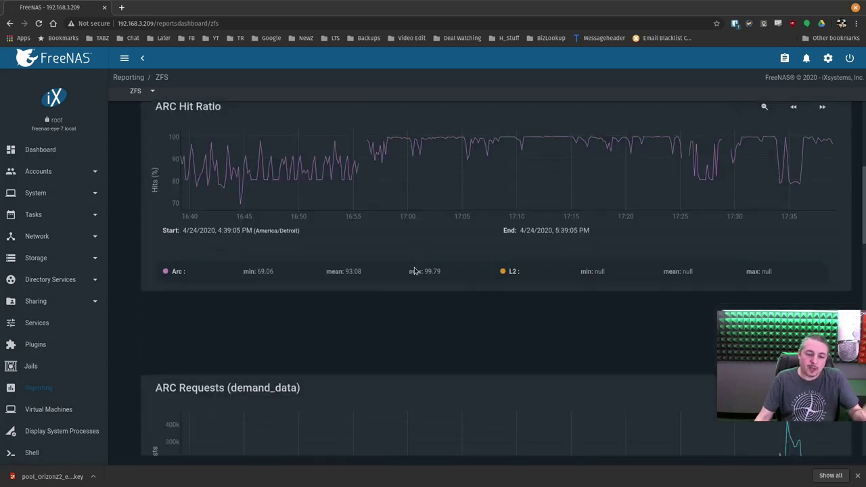
pyautogui.scroll(-2, 414, 271)
pyautogui.scroll(5, 420, 285)
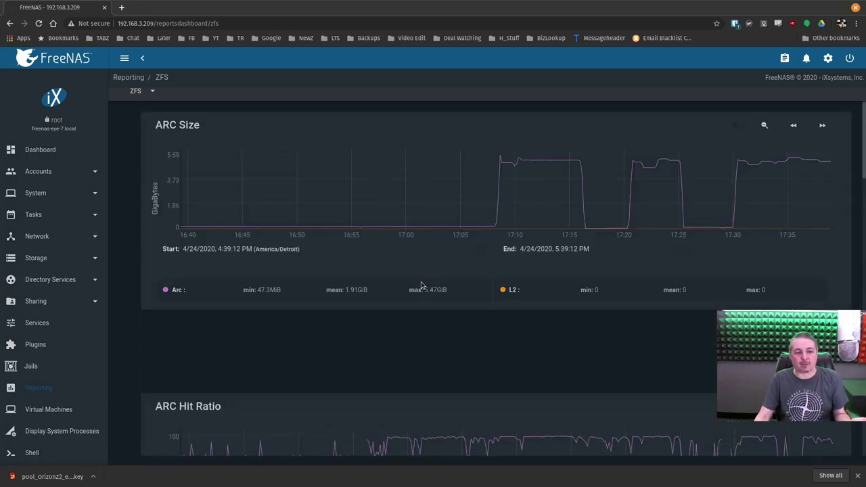
# Step: Show the Disk report and select all devices for it
pyautogui.click(137, 94)
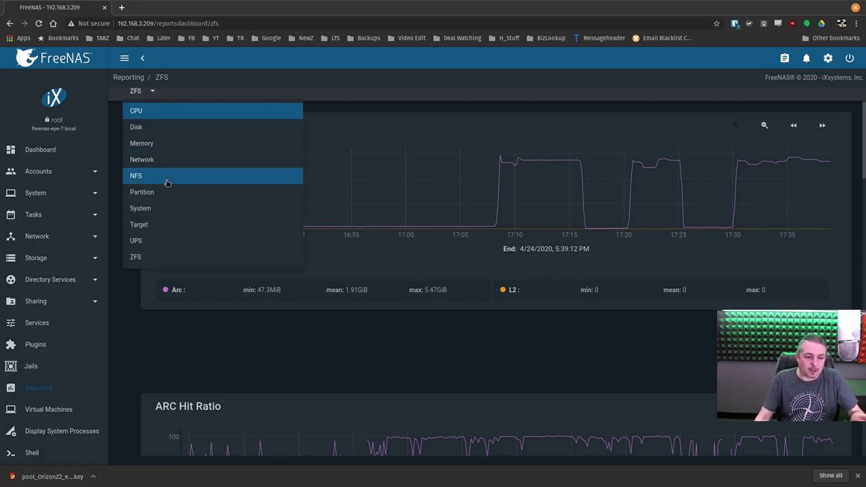
pyautogui.click(149, 130)
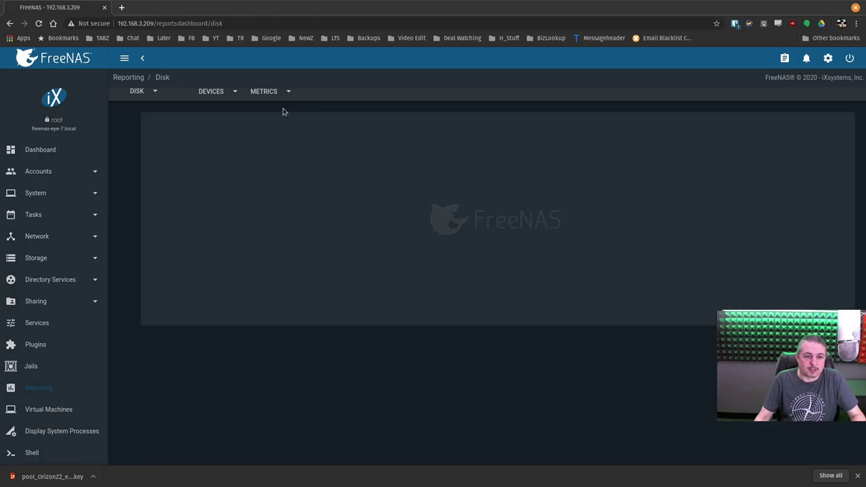
pyautogui.click(227, 93)
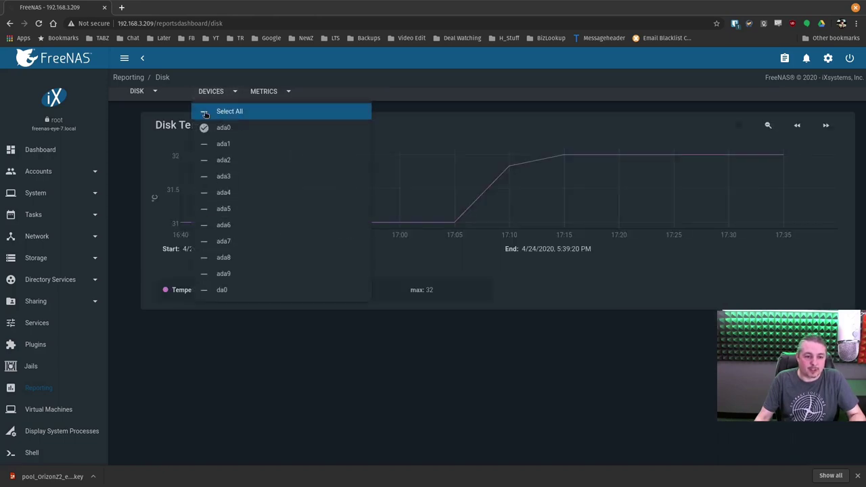
pyautogui.click(205, 112)
pyautogui.click(270, 94)
# Step: Add the Disk I/O, Disk Busy, Disk Latency, Disk Operations detailed and Pending I/O metrics to the disk report
pyautogui.click(284, 92)
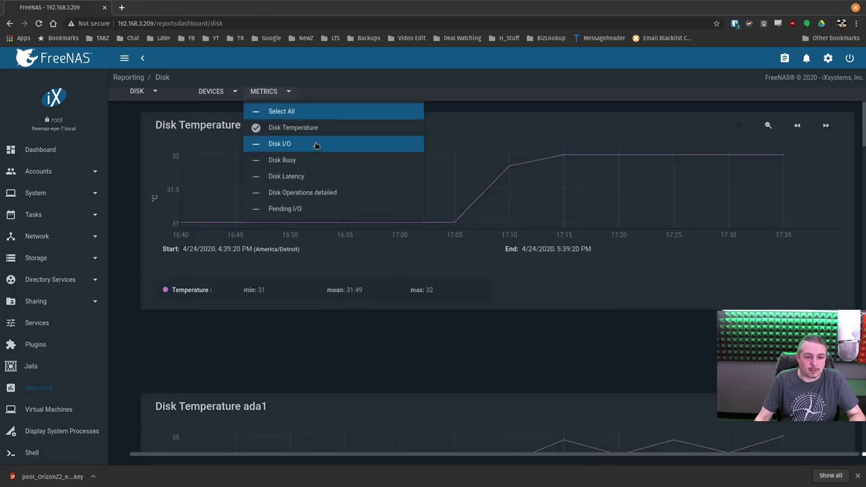
pyautogui.click(318, 146)
pyautogui.click(308, 161)
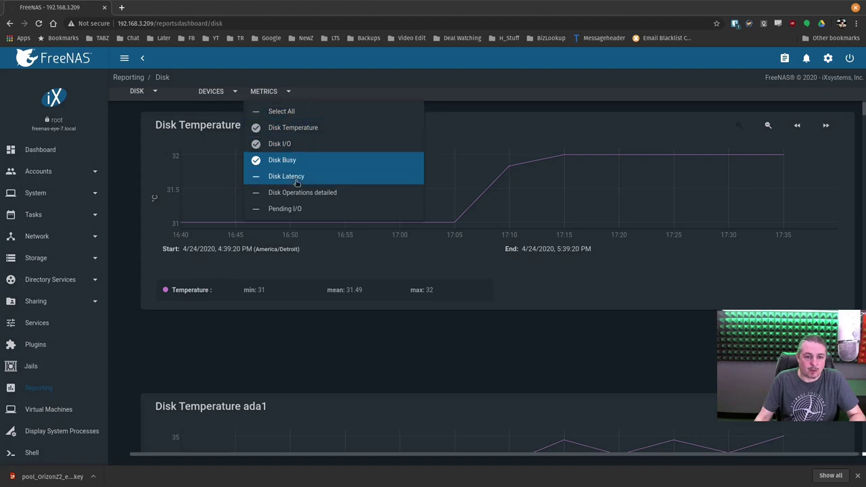
pyautogui.click(305, 176)
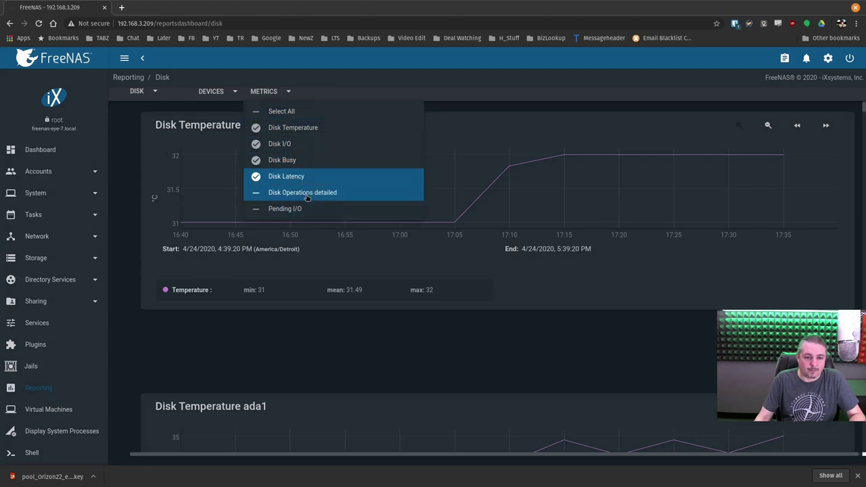
pyautogui.click(296, 201)
pyautogui.click(298, 209)
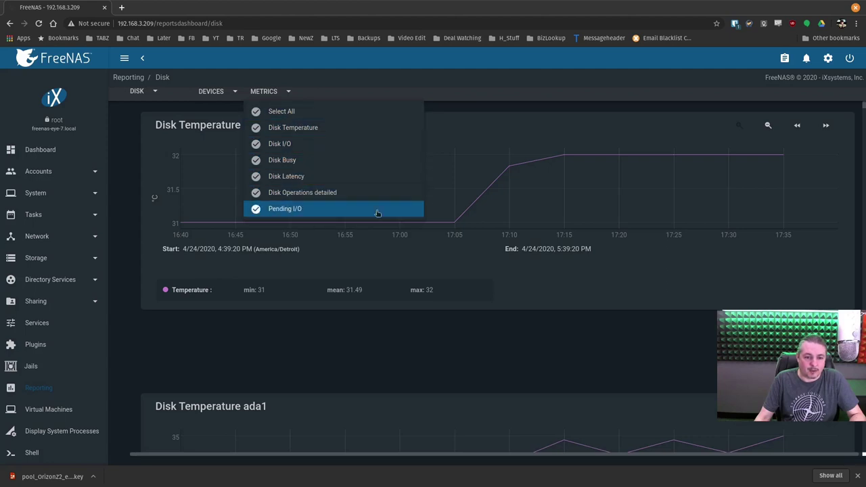
pyautogui.click(492, 100)
# Step: Examine the Disk Temperature graphs and the Disk I/O graphs of the pool disks and da0 in the disk report
pyautogui.scroll(-4, 270, 138)
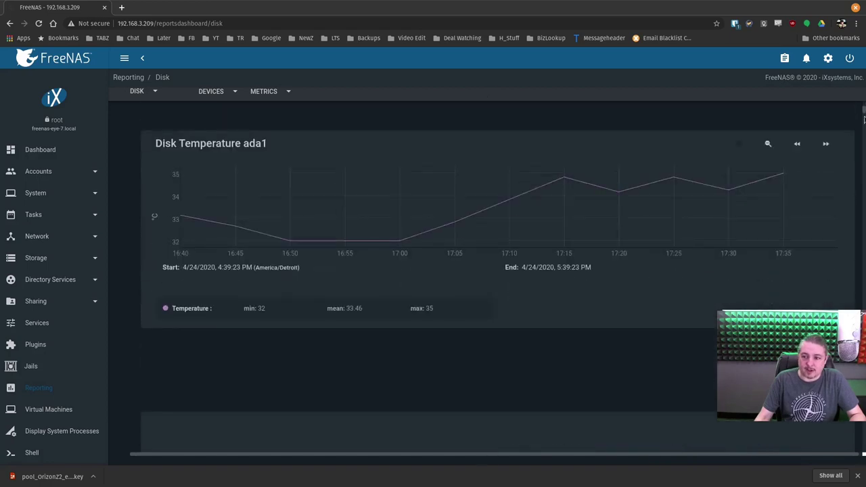
pyautogui.moveTo(864, 120); pyautogui.dragTo(861, 190)
pyautogui.scroll(-15, 751, 284)
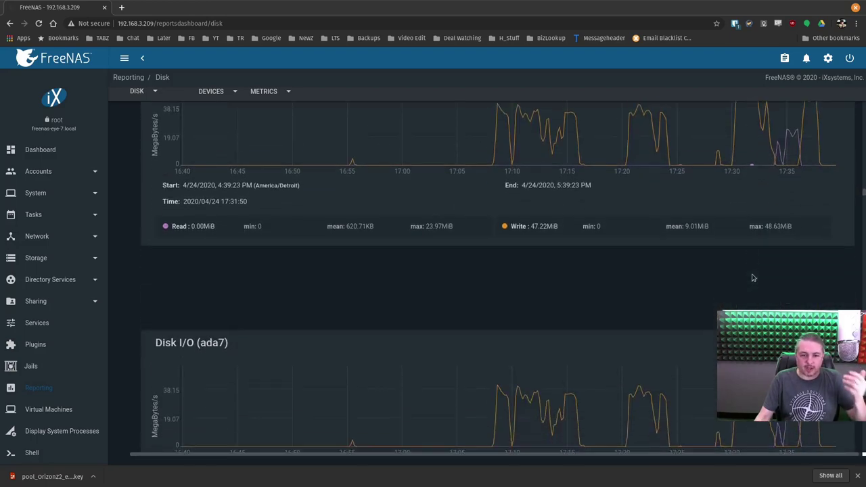
pyautogui.scroll(-8, 752, 293)
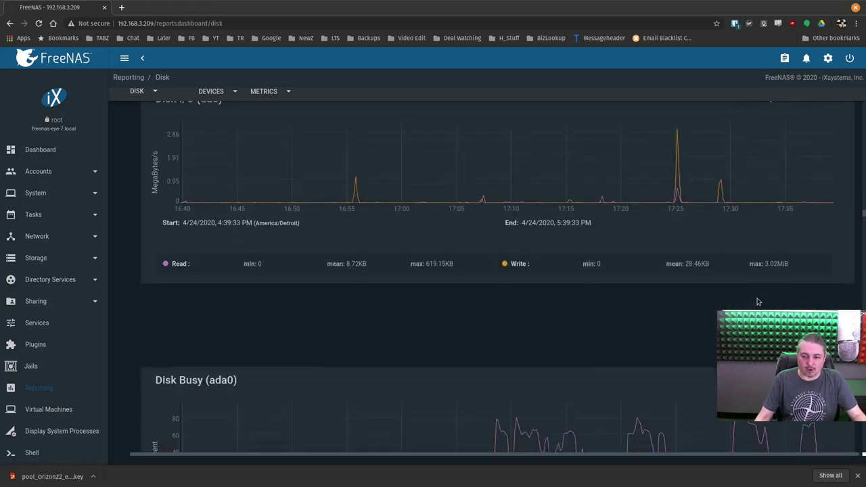
pyautogui.scroll(2, 751, 293)
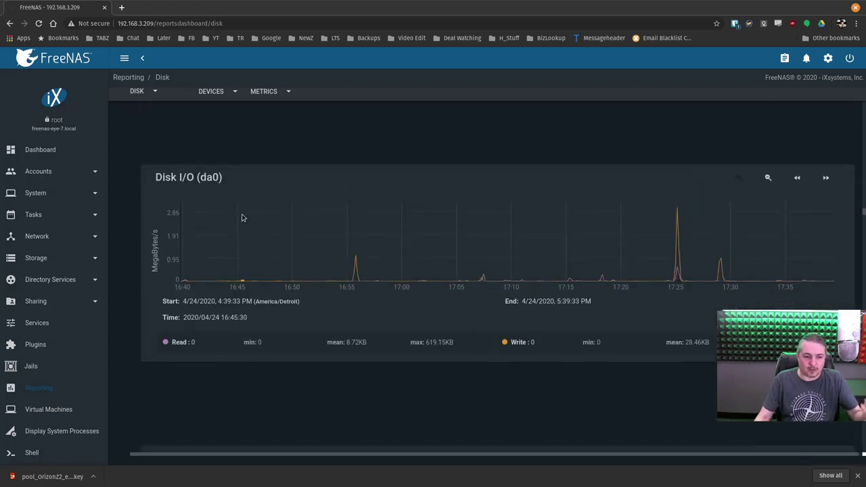
pyautogui.scroll(2, 241, 216)
pyautogui.scroll(-2, 241, 216)
pyautogui.scroll(-5, 300, 285)
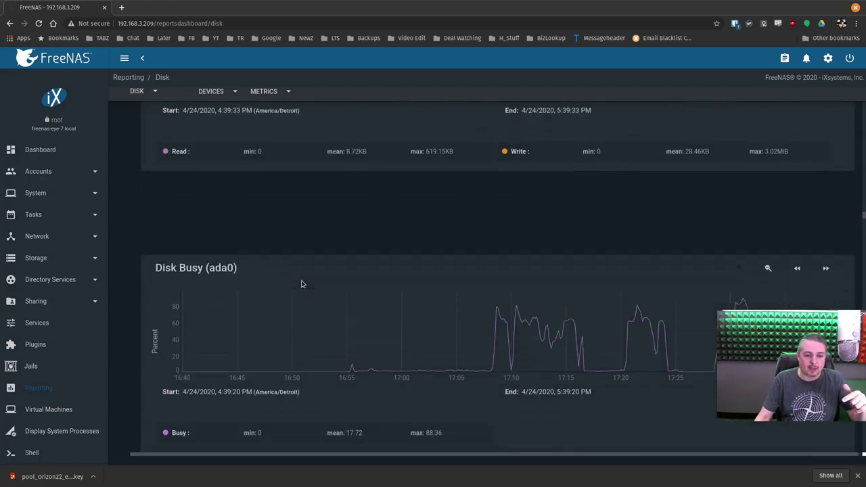
pyautogui.scroll(2, 302, 284)
pyautogui.scroll(1, 302, 284)
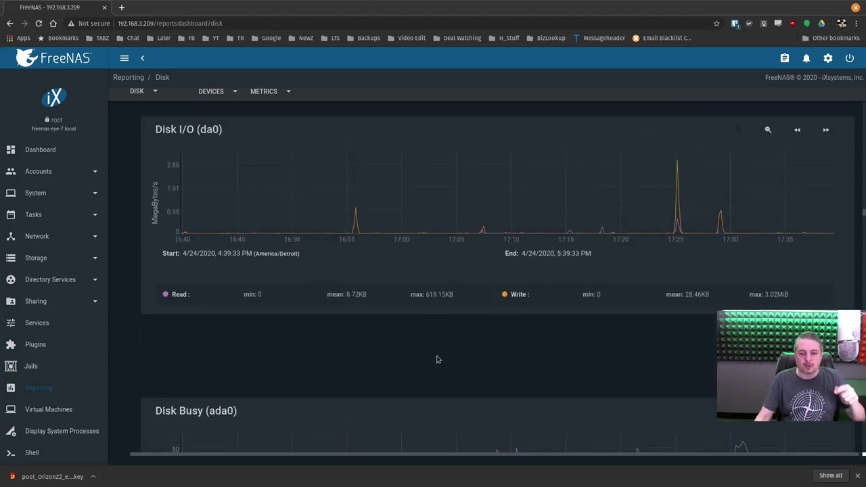
pyautogui.scroll(-2, 437, 359)
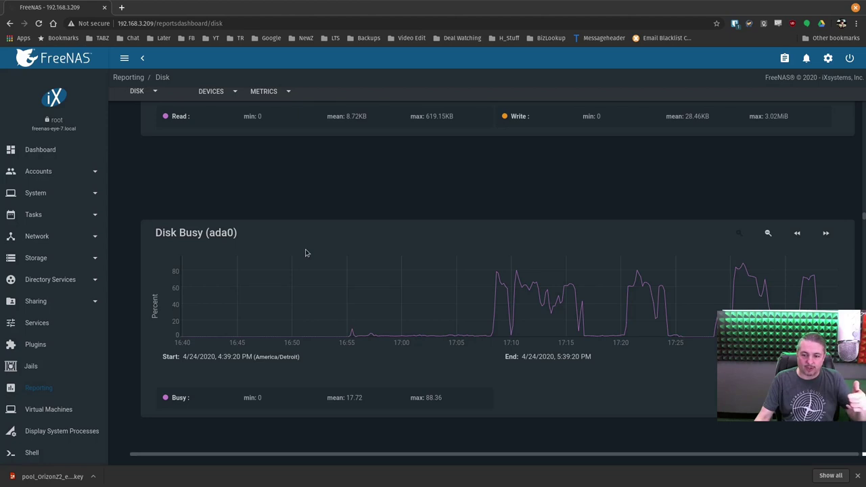
pyautogui.scroll(2, 306, 253)
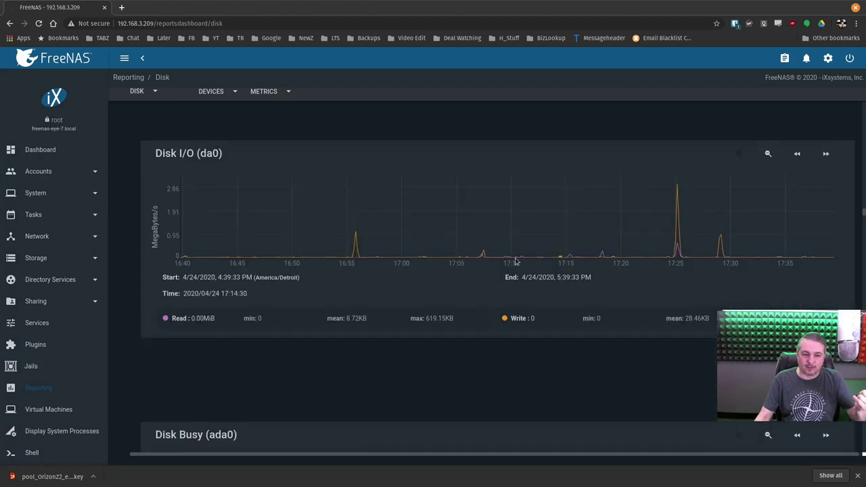
# Step: Compare the Disk Busy graphs of the individual disks from ada0 through ada8
pyautogui.scroll(-5, 518, 310)
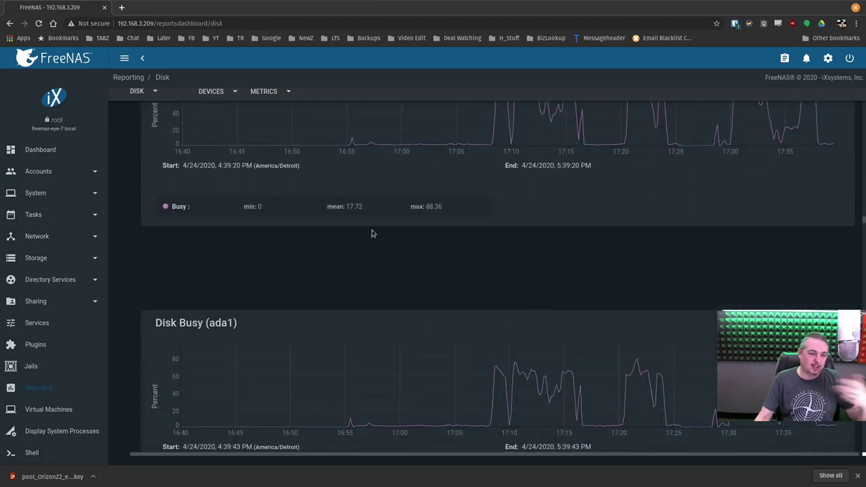
pyautogui.scroll(-4, 373, 232)
pyautogui.scroll(-12, 364, 225)
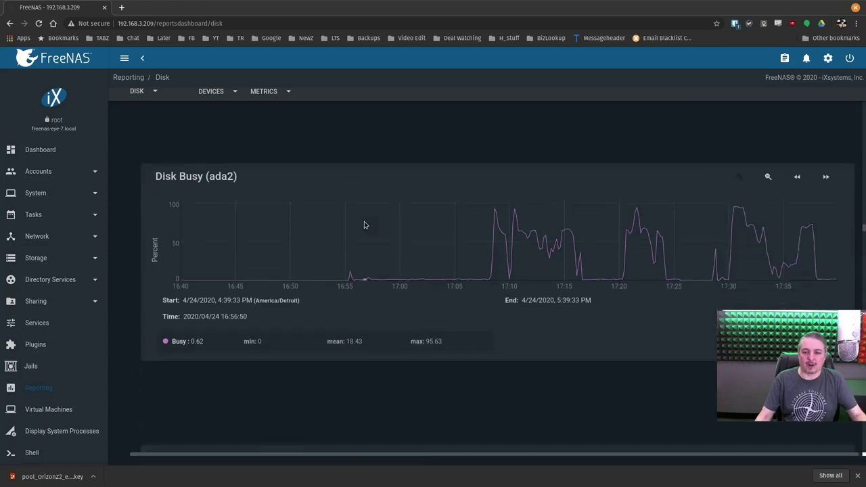
pyautogui.scroll(-13, 474, 247)
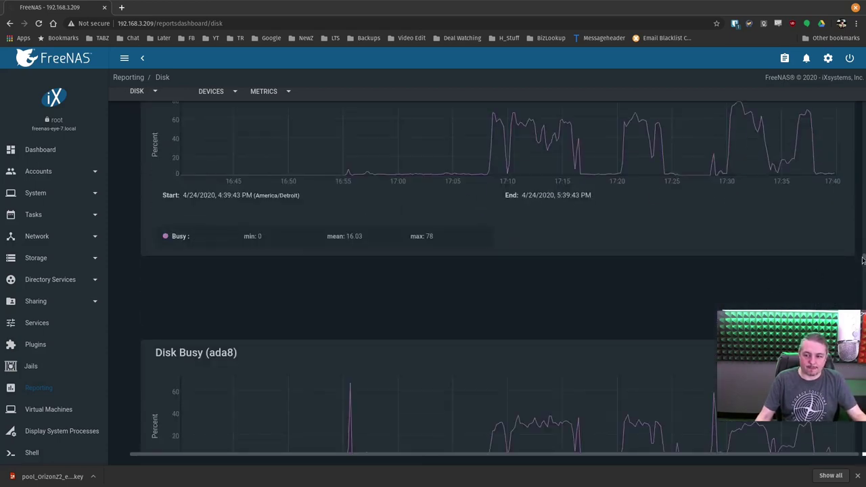
# Step: Examine the Disk Latency graphs of the individual disks and return to the FreeNAS dashboard
pyautogui.moveTo(863, 260); pyautogui.dragTo(862, 286)
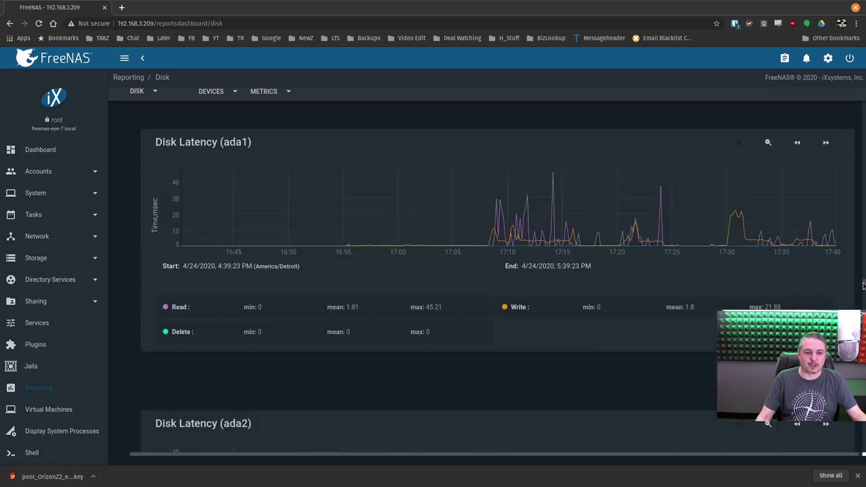
pyautogui.scroll(-9, 611, 316)
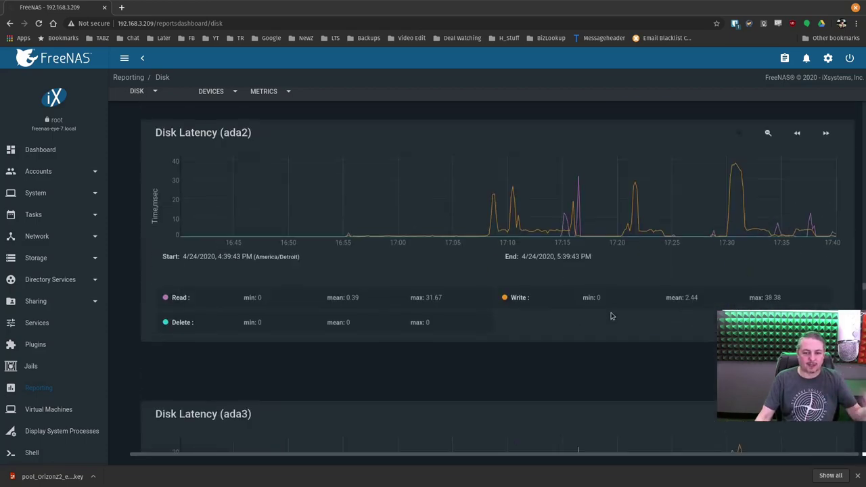
pyautogui.scroll(-11, 611, 316)
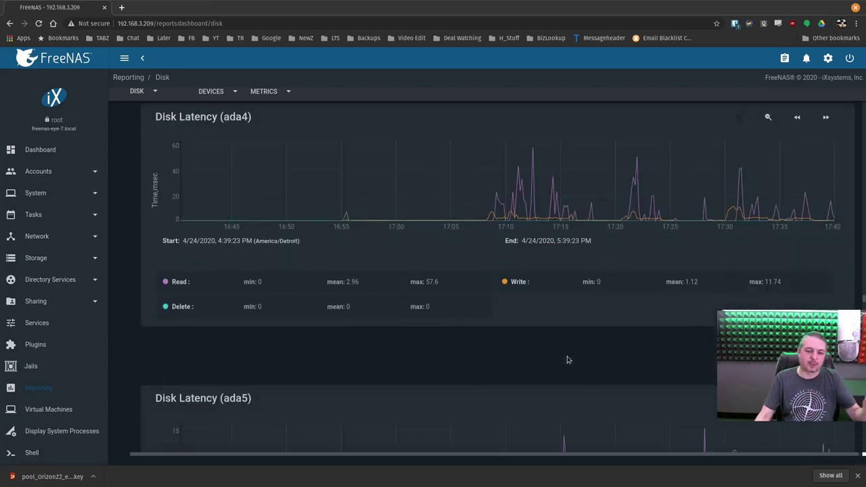
pyautogui.scroll(-3, 568, 359)
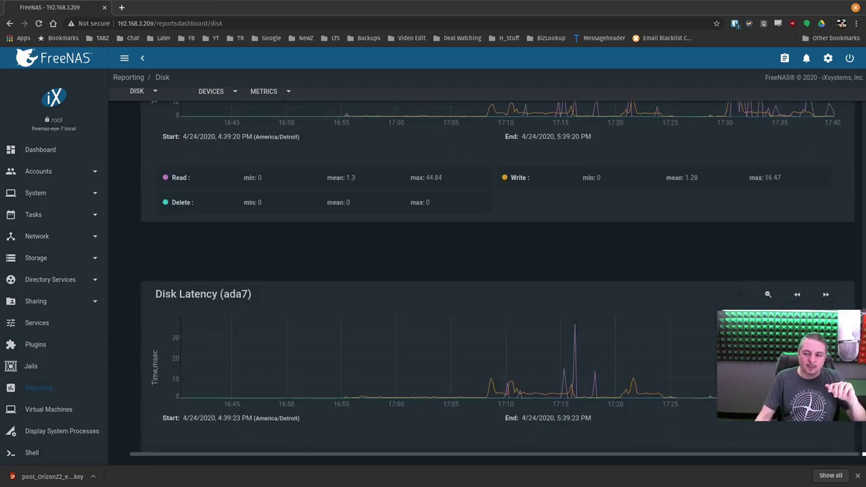
pyautogui.scroll(-20, 568, 360)
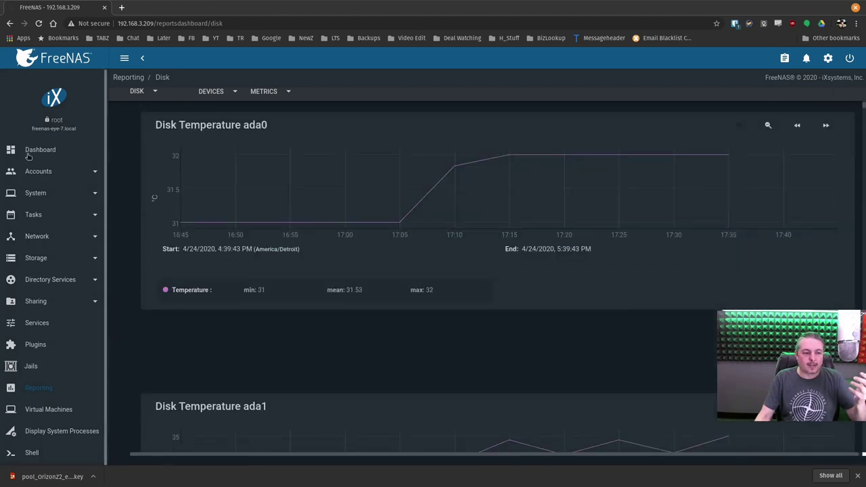
pyautogui.click(28, 155)
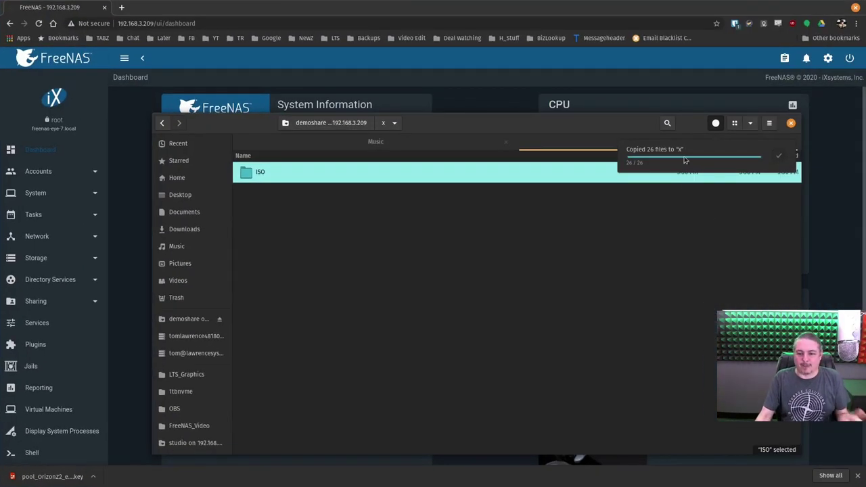
# Step: Switch to the file manager and permanently delete the ISO folder from the local Music folder
pyautogui.click(414, 144)
pyautogui.click(359, 261)
pyautogui.click(306, 179)
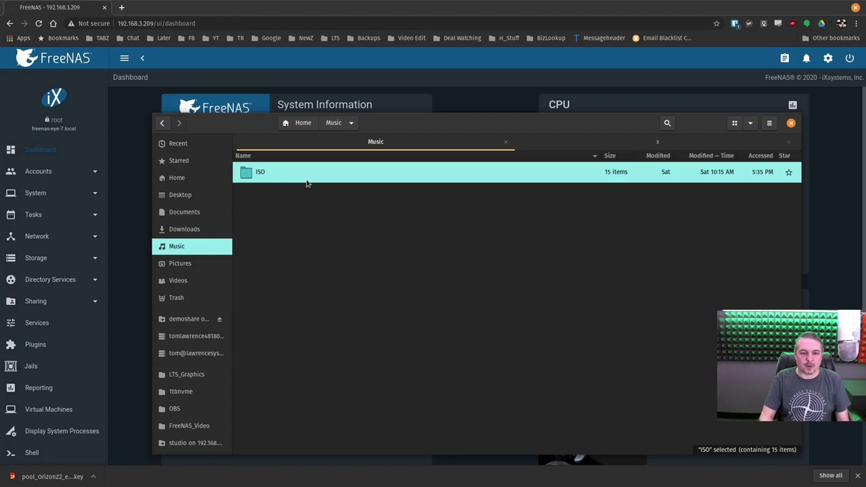
pyautogui.hotkey('shift', 'Delete')
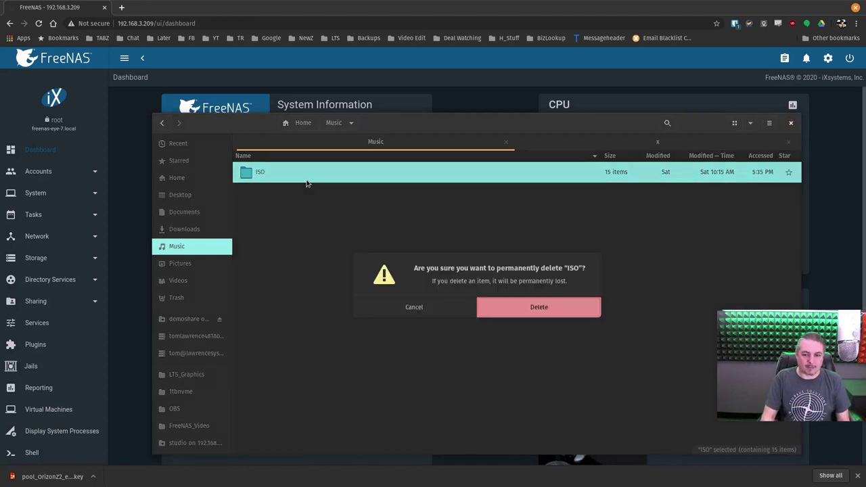
pyautogui.press('Return')
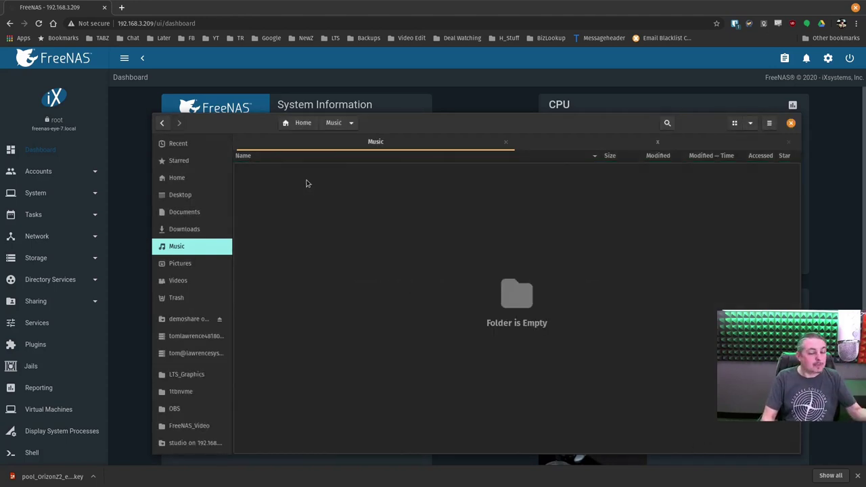